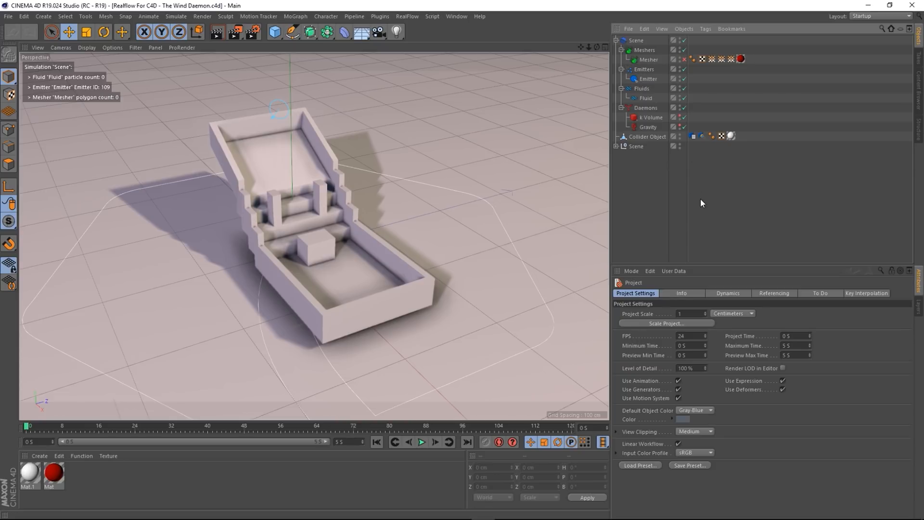
- Inspect the Collider tag's collision and volume settings
click(701, 137)
click(692, 136)
click(703, 135)
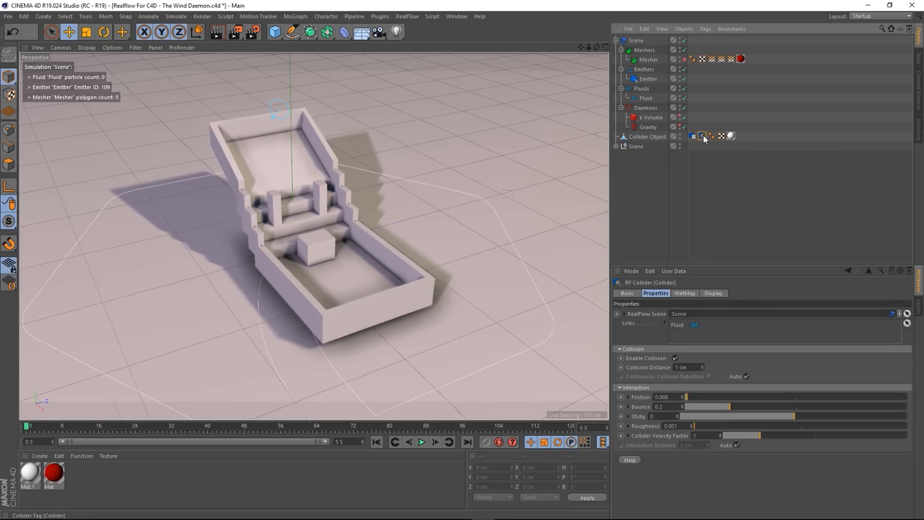
click(712, 168)
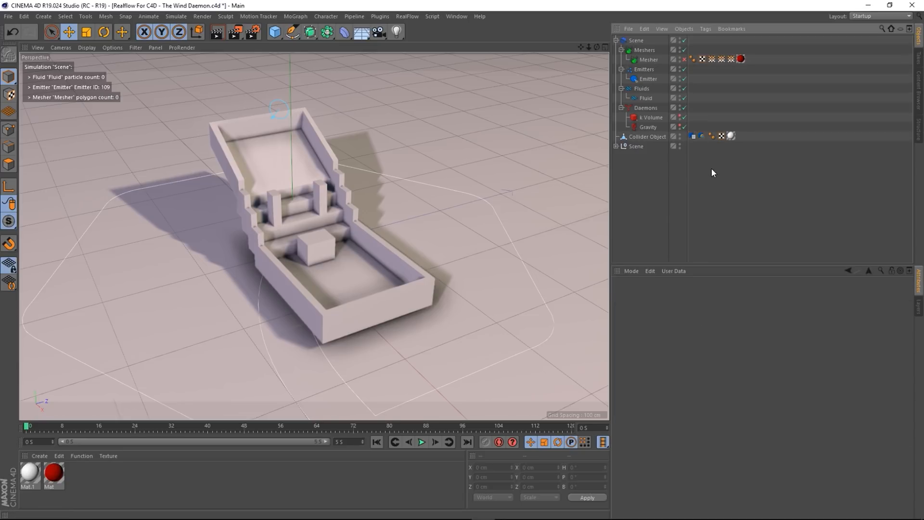
click(703, 135)
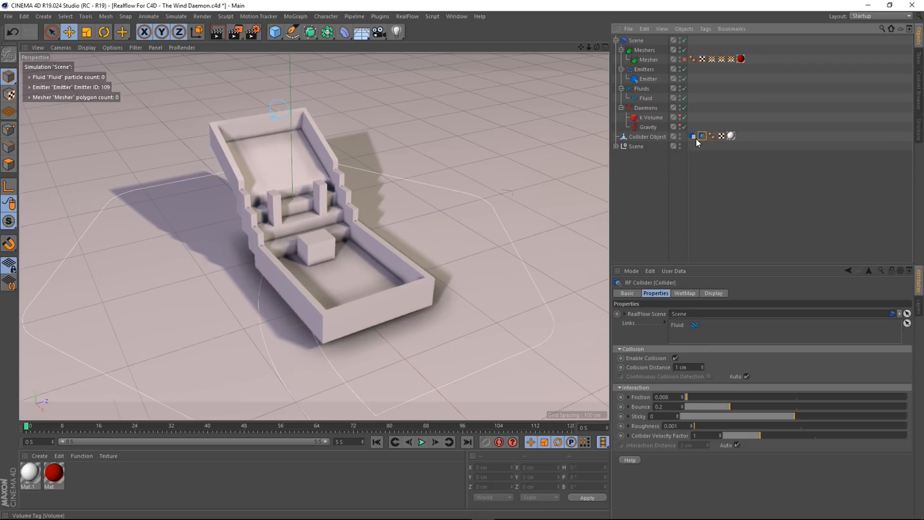
click(694, 137)
click(702, 137)
click(708, 182)
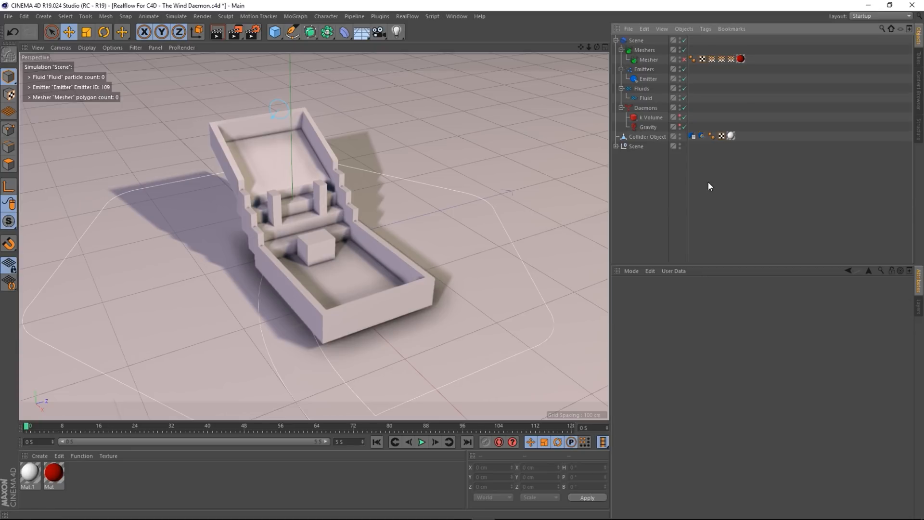
click(701, 136)
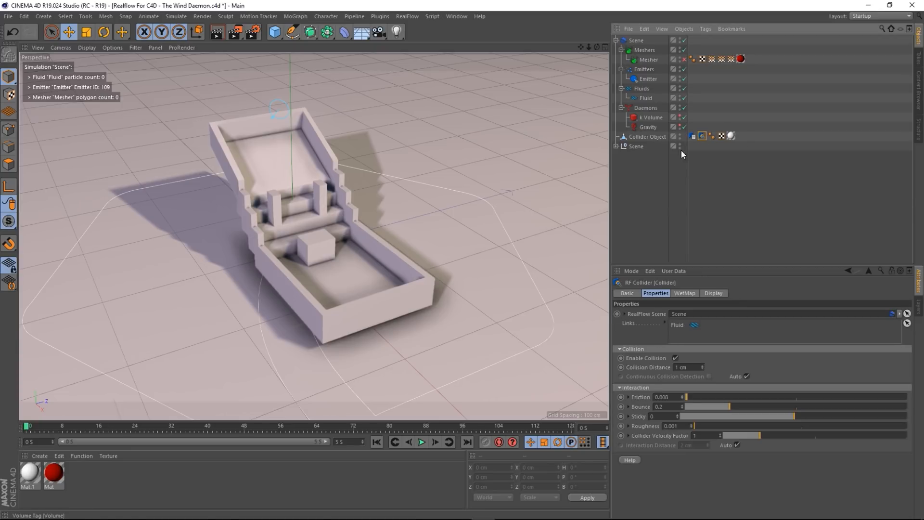
click(651, 191)
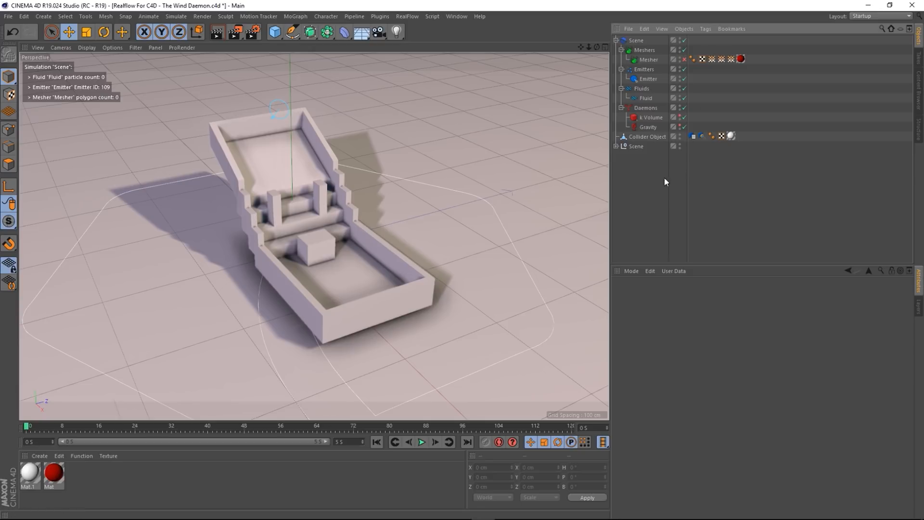
- Review the RealFlow Scene's solver settings and the Fluid's settings, leaving Resolution at 100
click(640, 41)
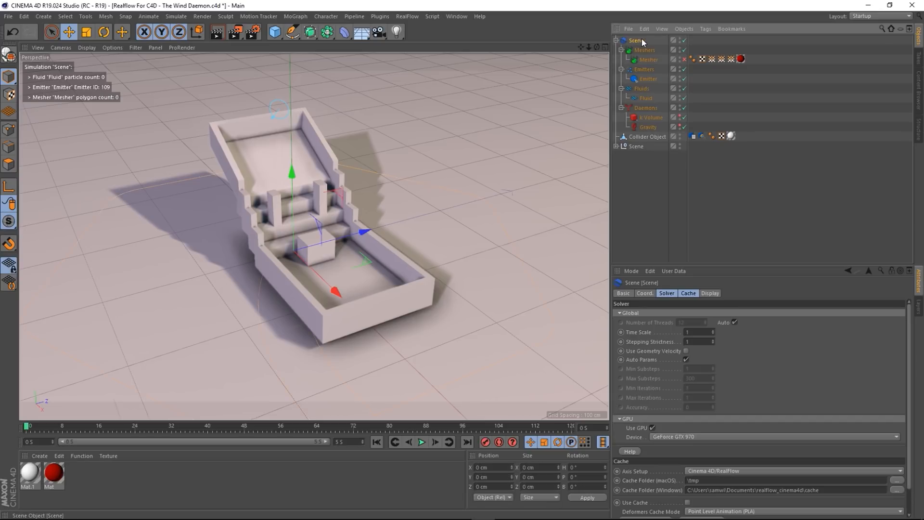
click(671, 294)
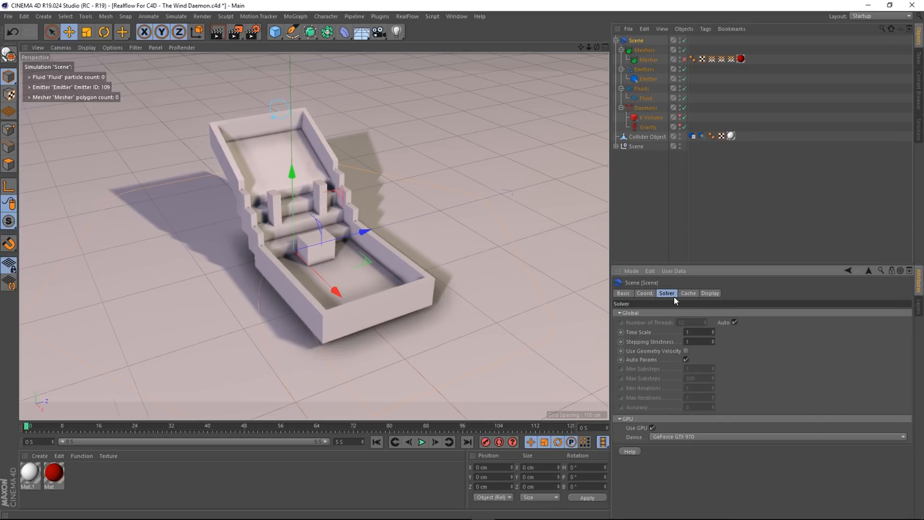
click(639, 156)
click(647, 95)
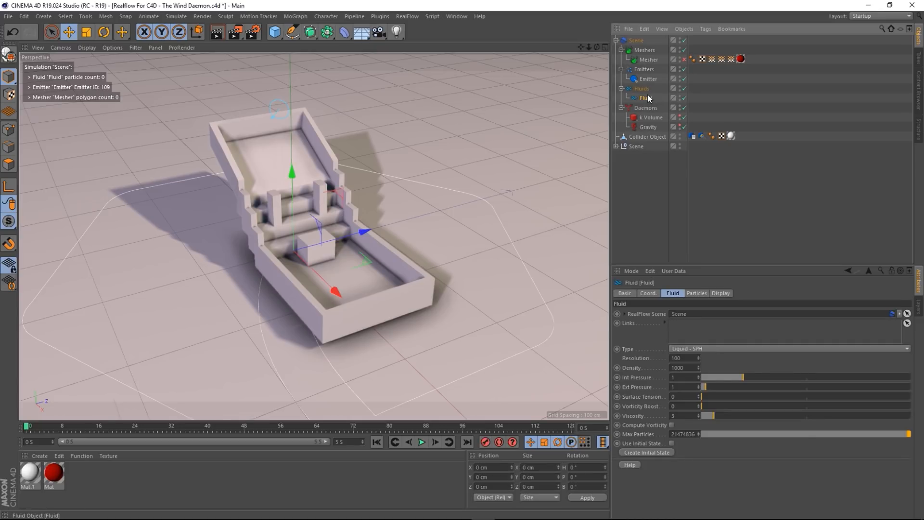
double_click(676, 358)
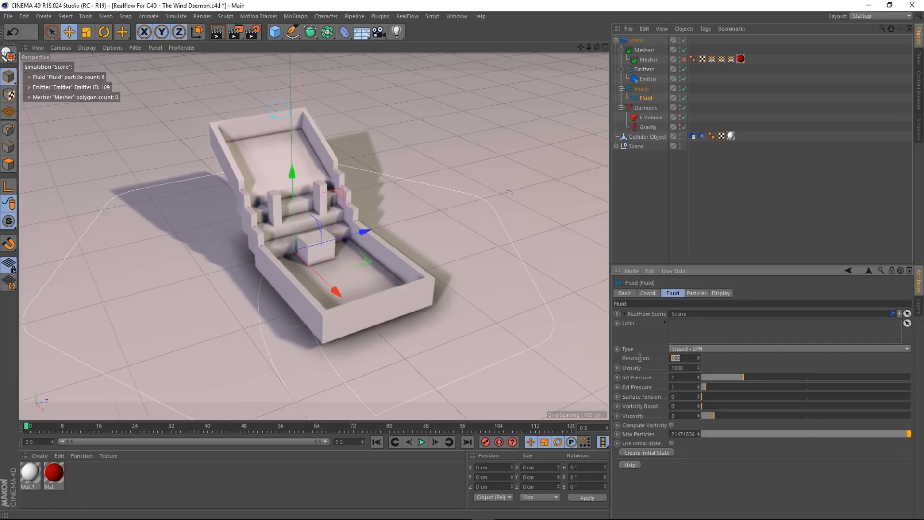
click(685, 359)
click(650, 180)
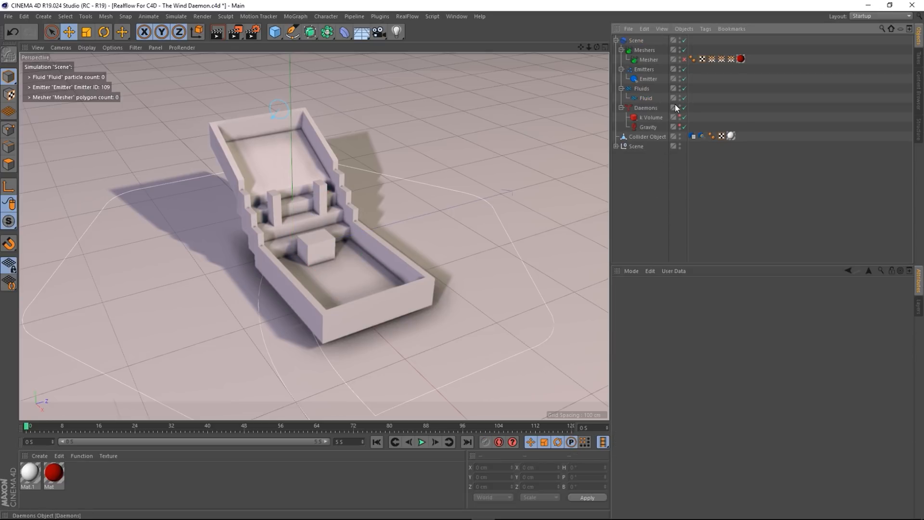
- Briefly show the k Volume box in the viewport, then hide it again like Gravity
click(679, 116)
click(651, 117)
click(680, 116)
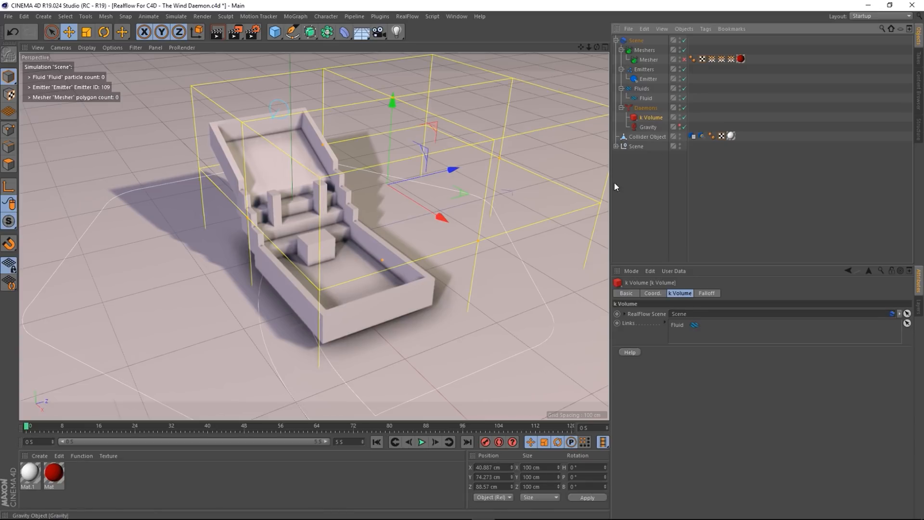
alt+drag(399, 270, 344, 293)
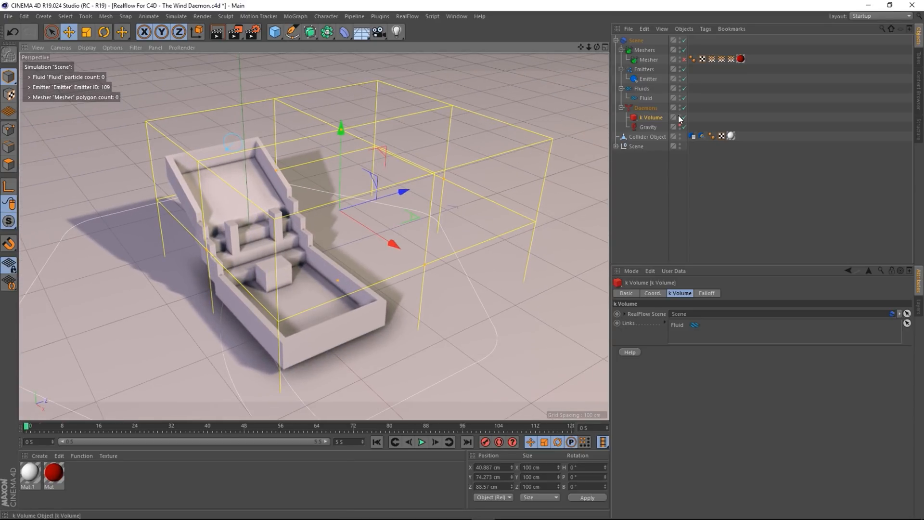
click(678, 115)
click(645, 179)
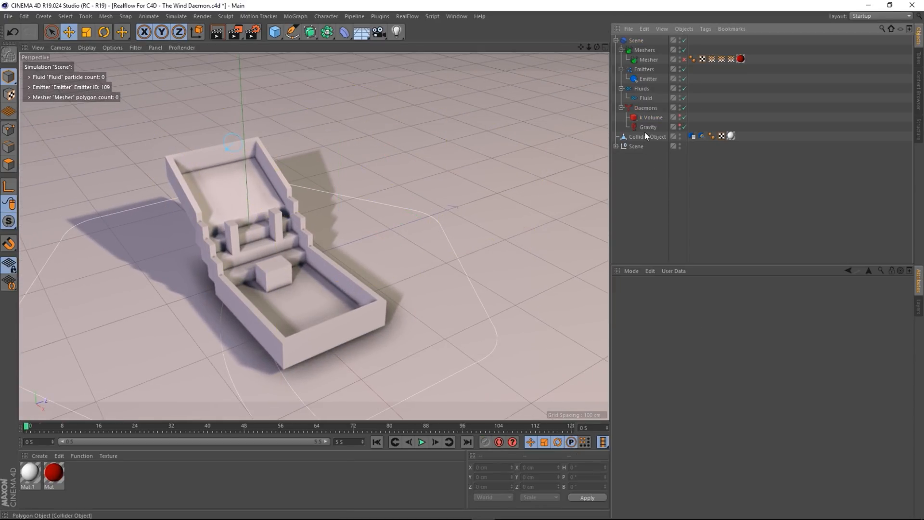
click(647, 128)
click(656, 200)
click(421, 441)
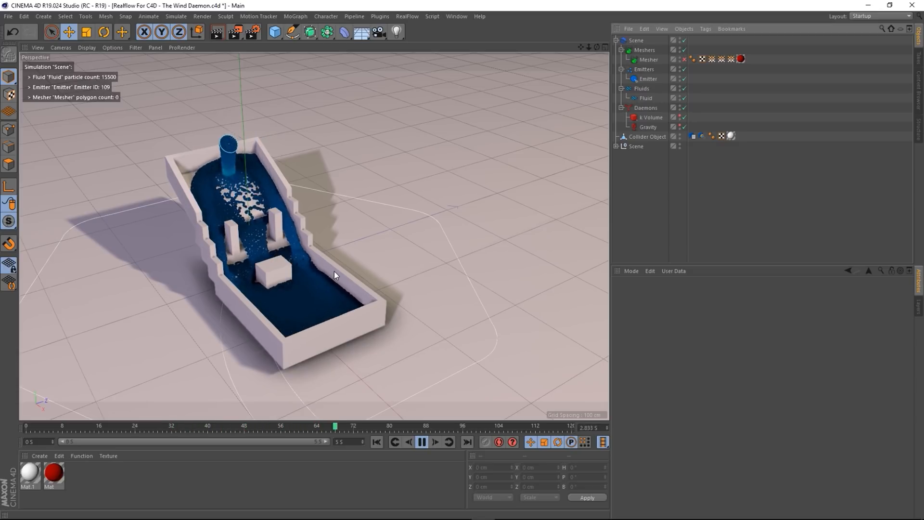
click(422, 441)
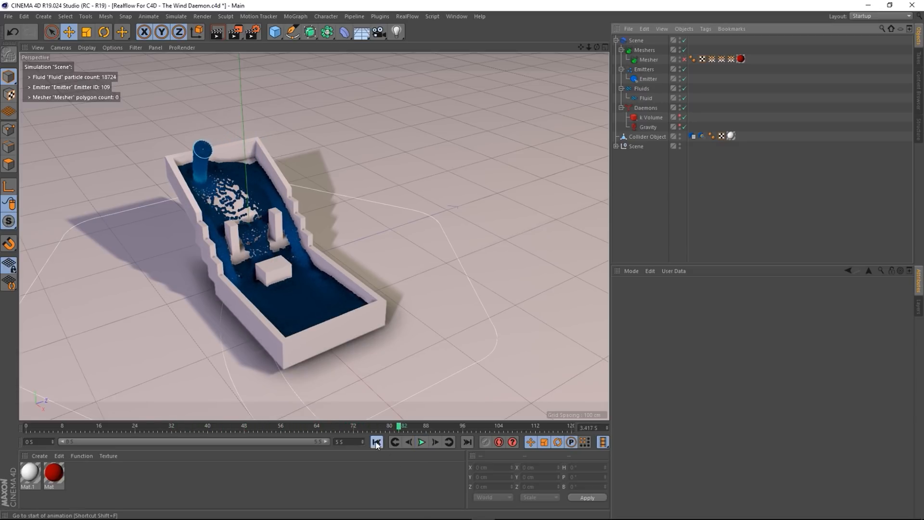
click(376, 442)
alt+drag(334, 265, 522, 201)
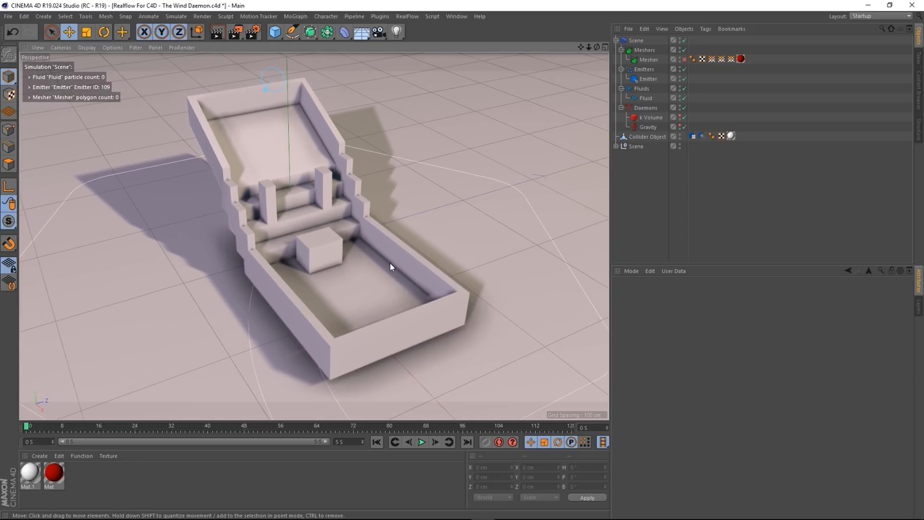
alt+drag(390, 263, 395, 265)
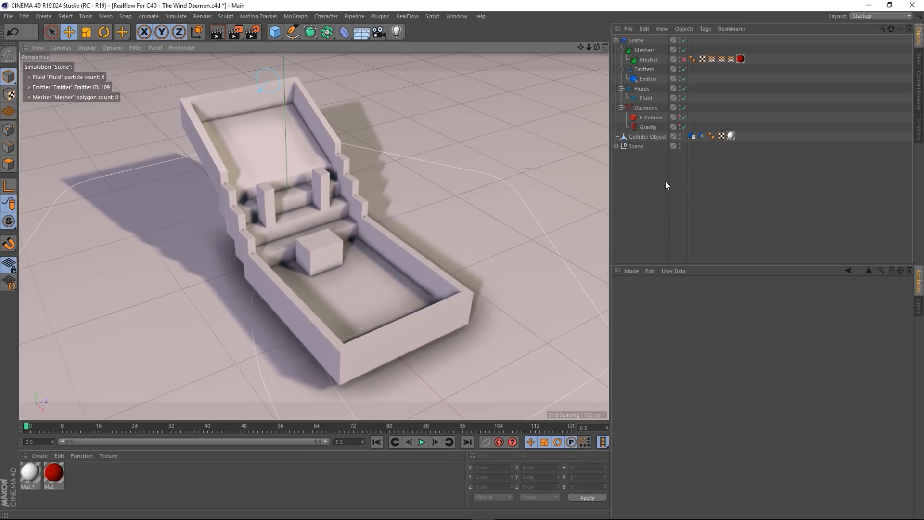
- Add a Wind daemon, move it away from the container and raise it to Y 141.537 cm
click(406, 17)
mouse_move(426, 50)
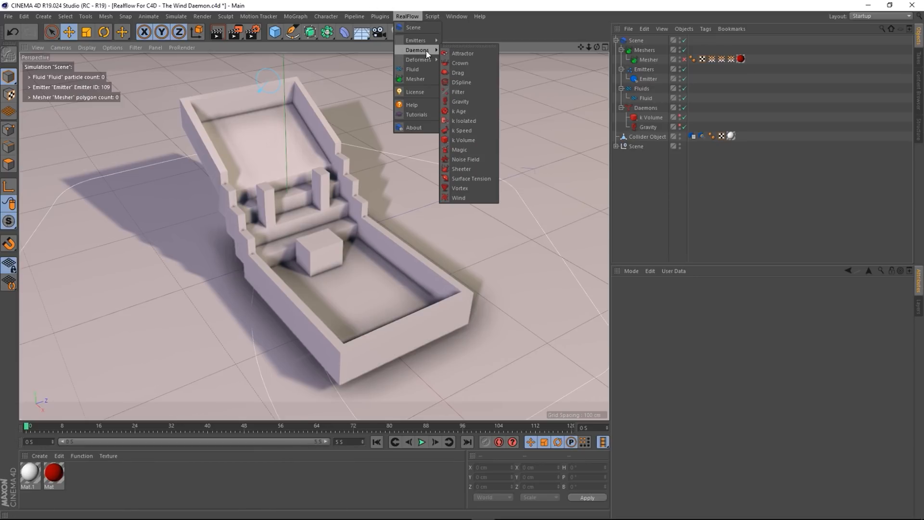
click(459, 198)
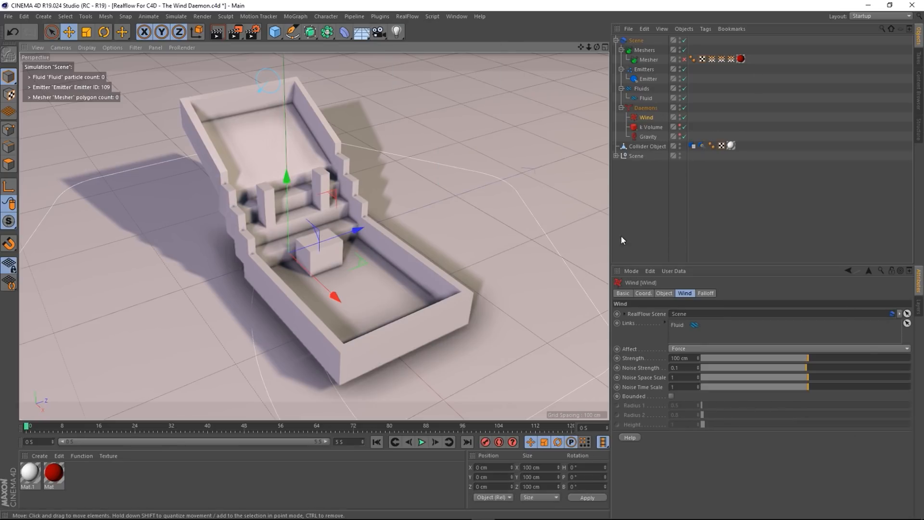
scroll(374, 288, down, 3)
alt+middle_drag(374, 289, 365, 295)
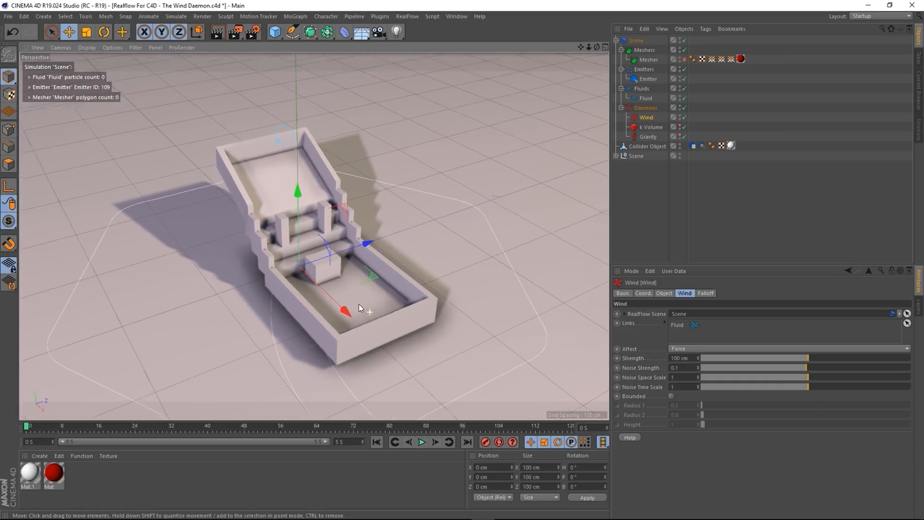
alt+drag(359, 304, 362, 273)
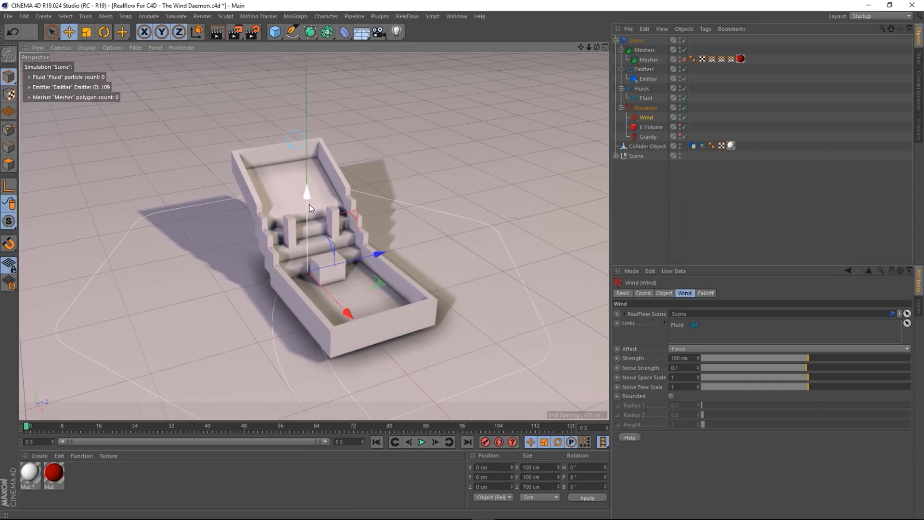
drag(309, 208, 249, 233)
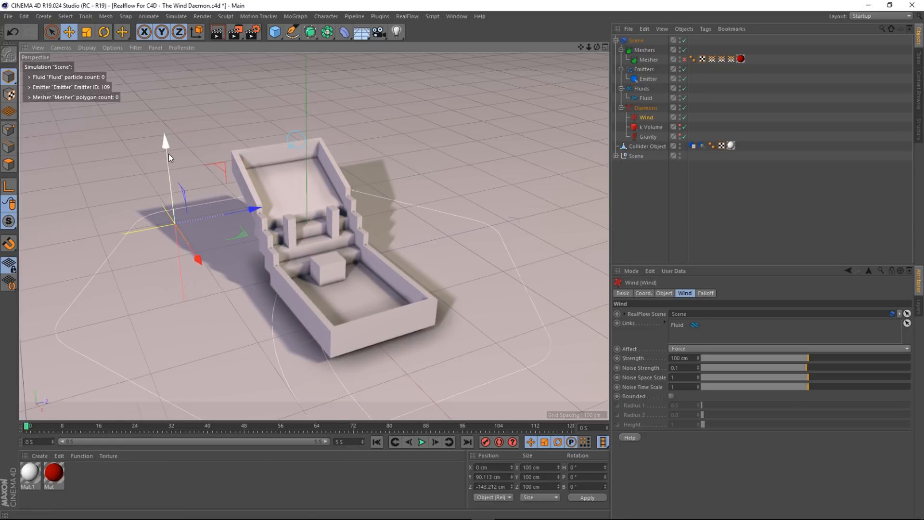
drag(167, 154, 168, 103)
scroll(169, 247, down, 1)
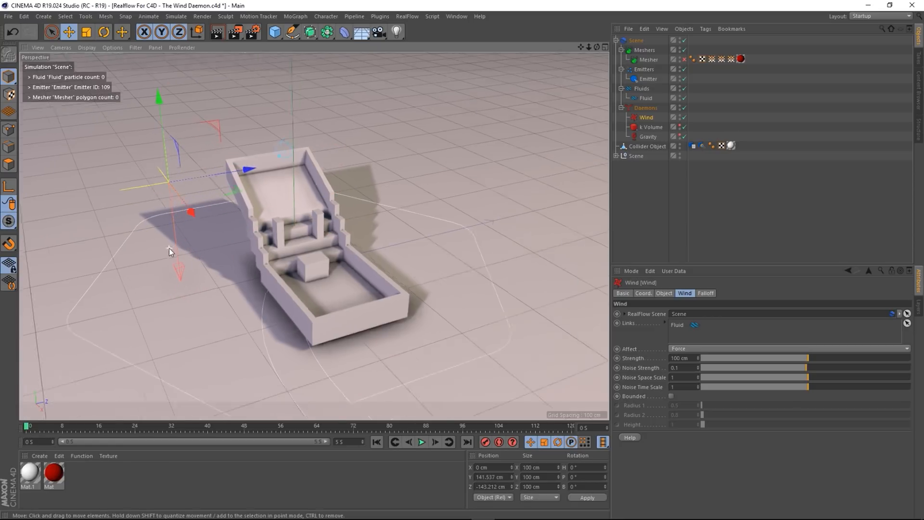
alt+drag(169, 247, 200, 272)
- Tilt the Wind daemon to 59.3° pitch and move it to X 108.032 cm
click(104, 32)
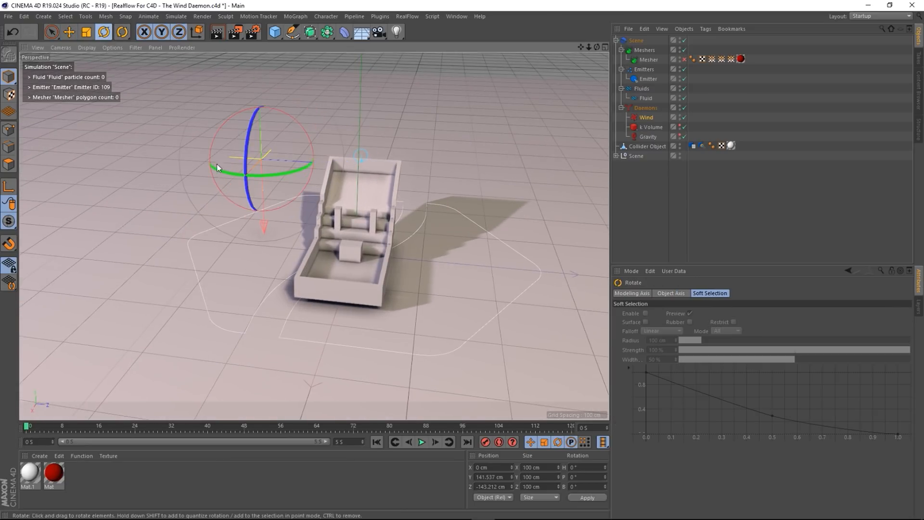
alt+drag(217, 167, 260, 98)
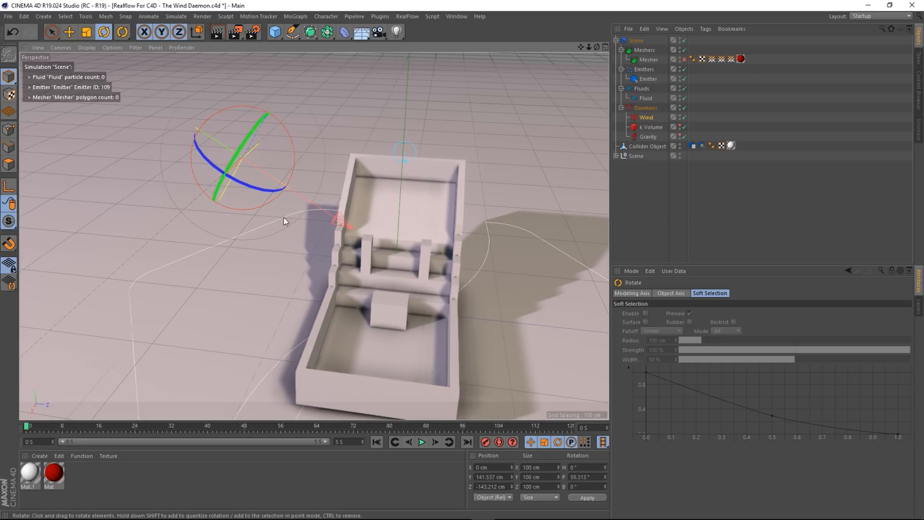
alt+drag(284, 217, 172, 140)
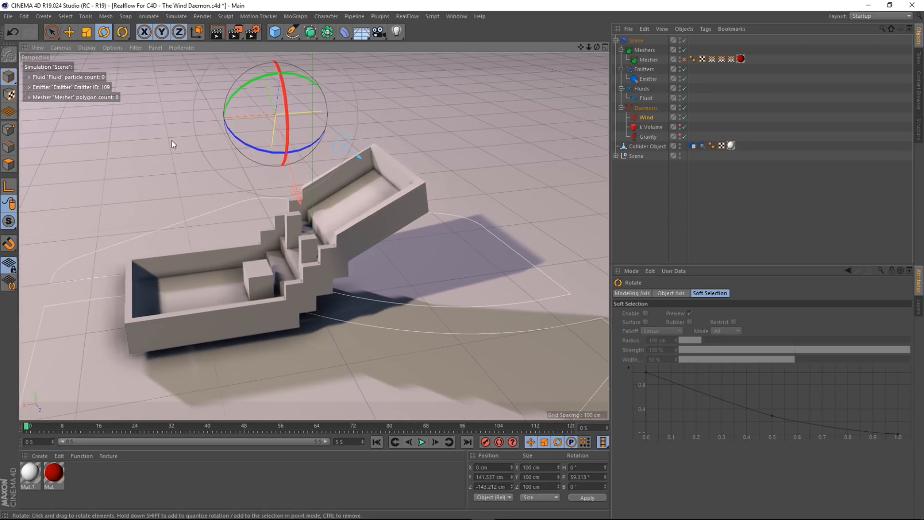
key(e)
drag(219, 120, 108, 147)
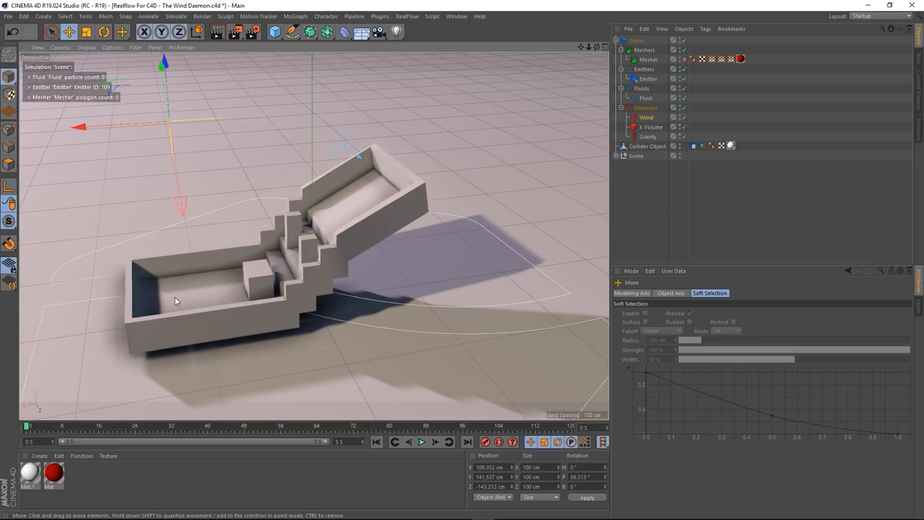
alt+drag(175, 296, 327, 253)
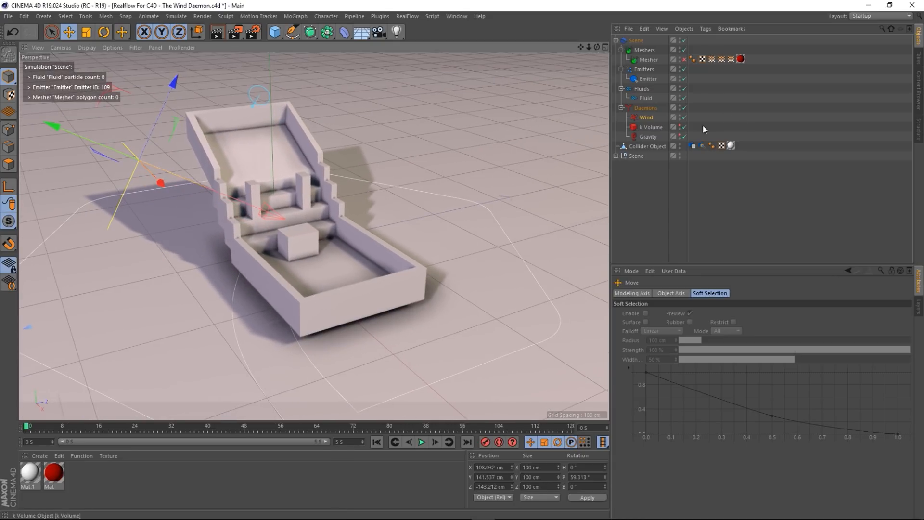
- Hide the Wind daemon in the viewport, reframe the container, and select Wind
scroll(450, 225, up, 1)
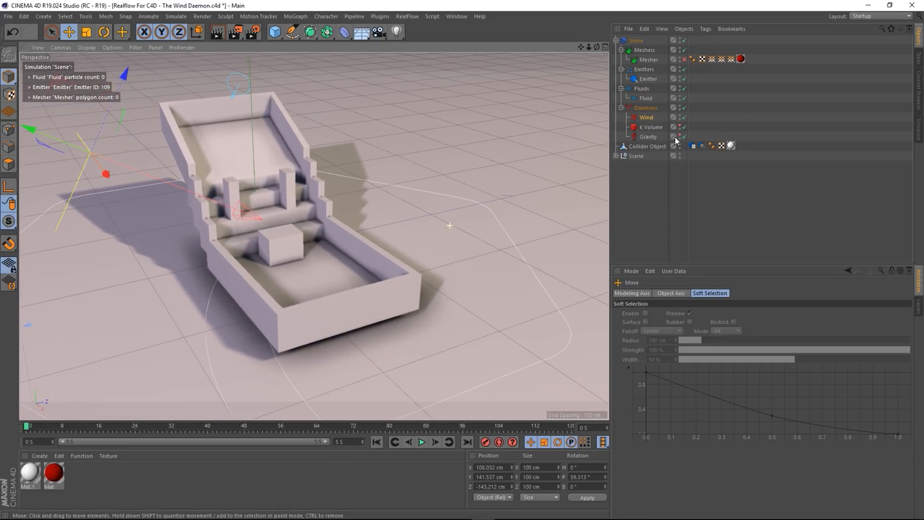
double_click(679, 115)
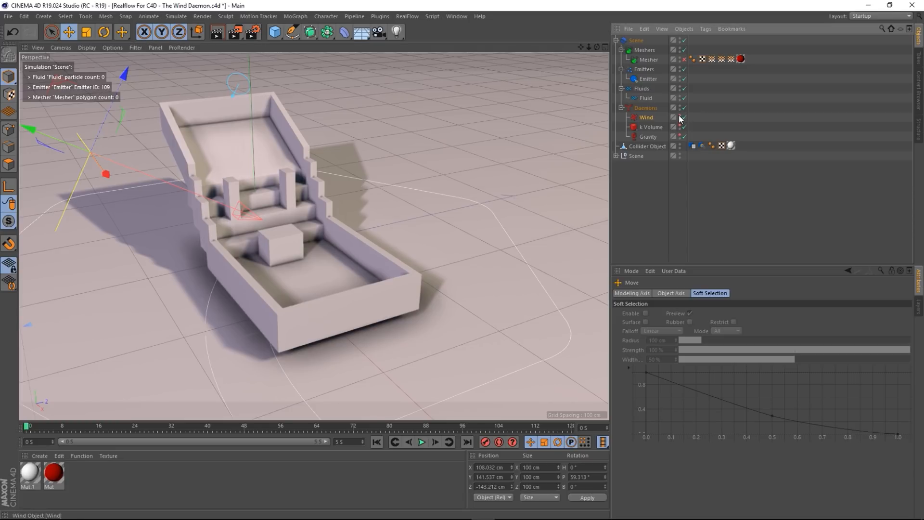
click(666, 226)
scroll(316, 216, down, 3)
alt+middle_drag(316, 216, 362, 232)
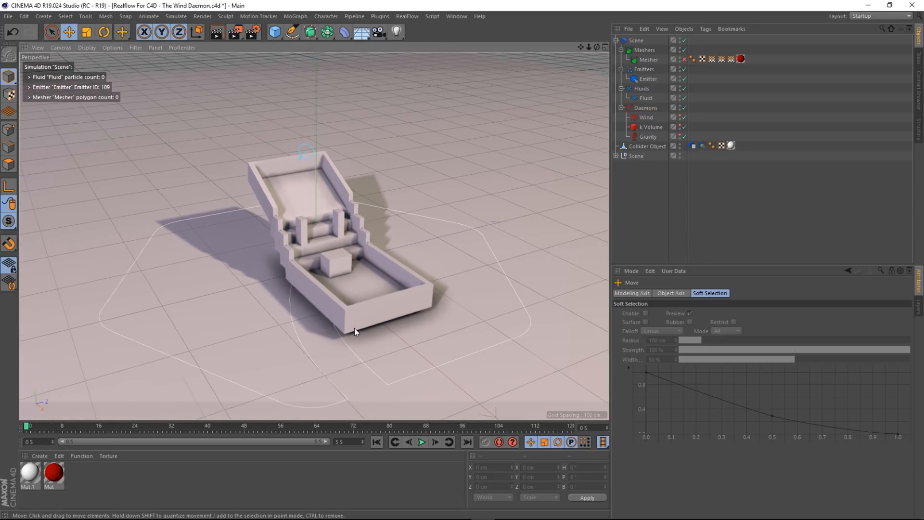
scroll(360, 249, up, 5)
alt+middle_drag(387, 289, 378, 290)
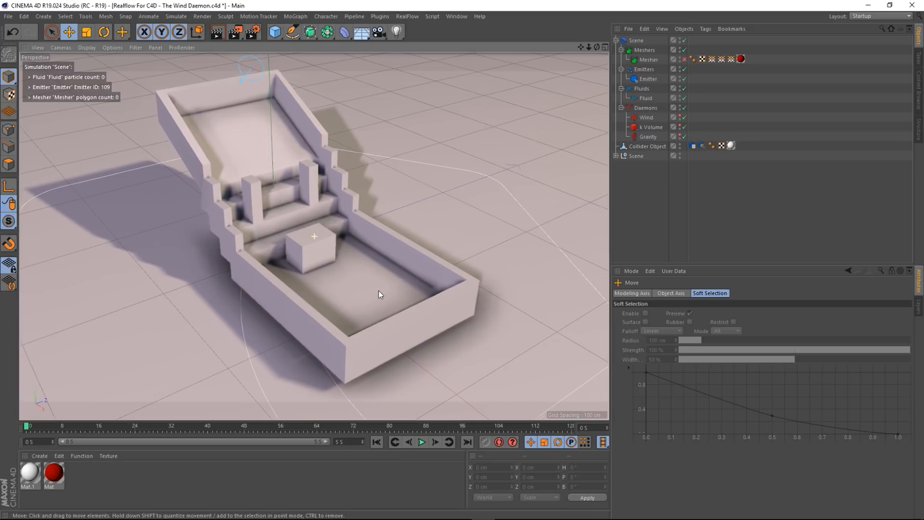
click(642, 120)
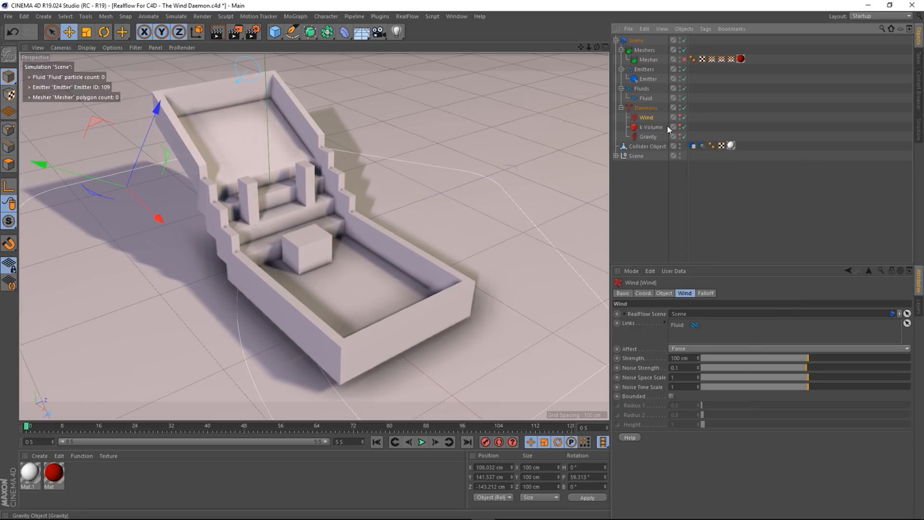
- Leave the Wind's Affect option on Force and play the fluid simulation
click(700, 347)
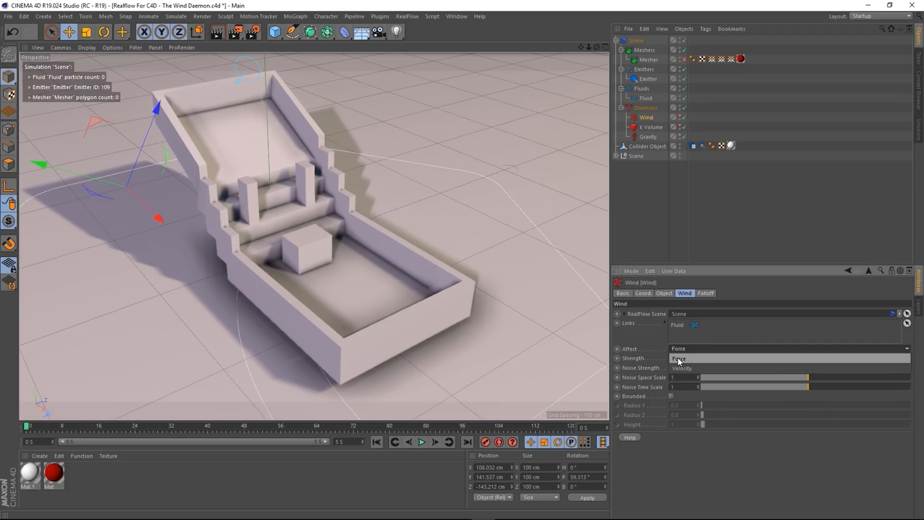
click(689, 349)
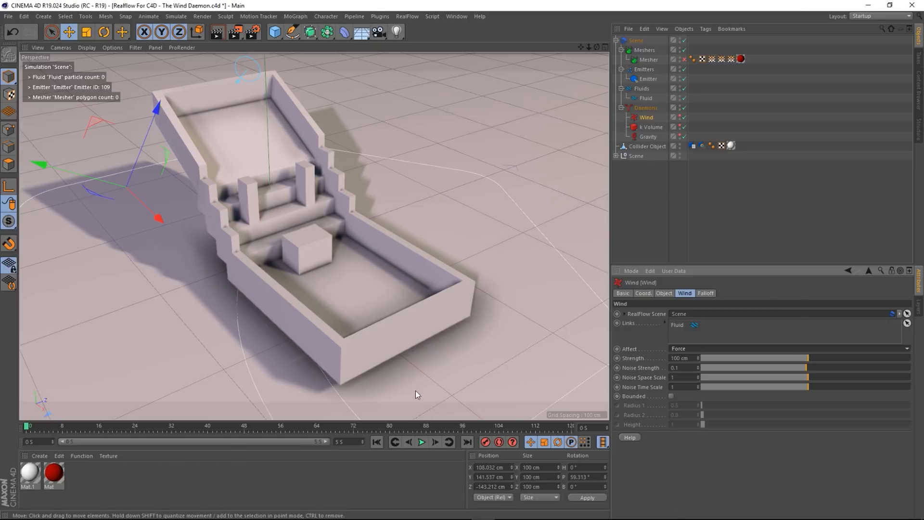
click(422, 442)
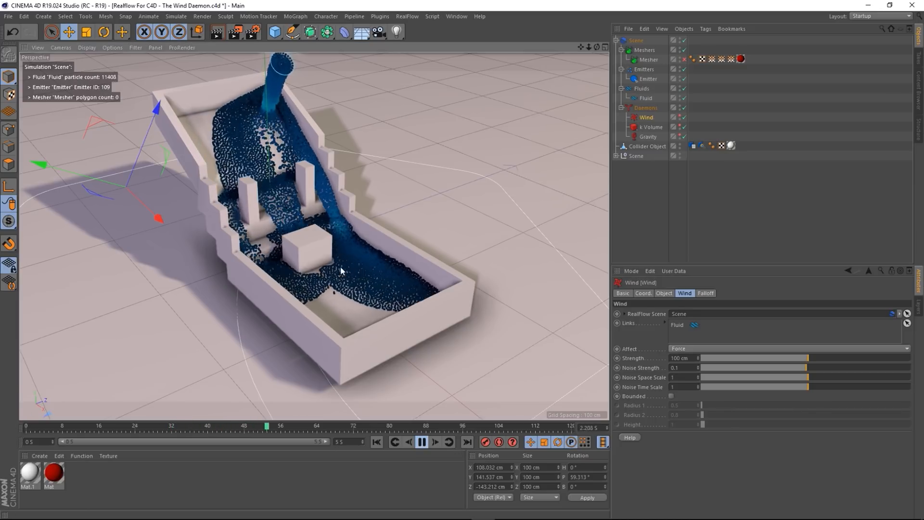
- Raise the Wind's strength to 250 cm, then 500 cm
alt+drag(358, 265, 289, 256)
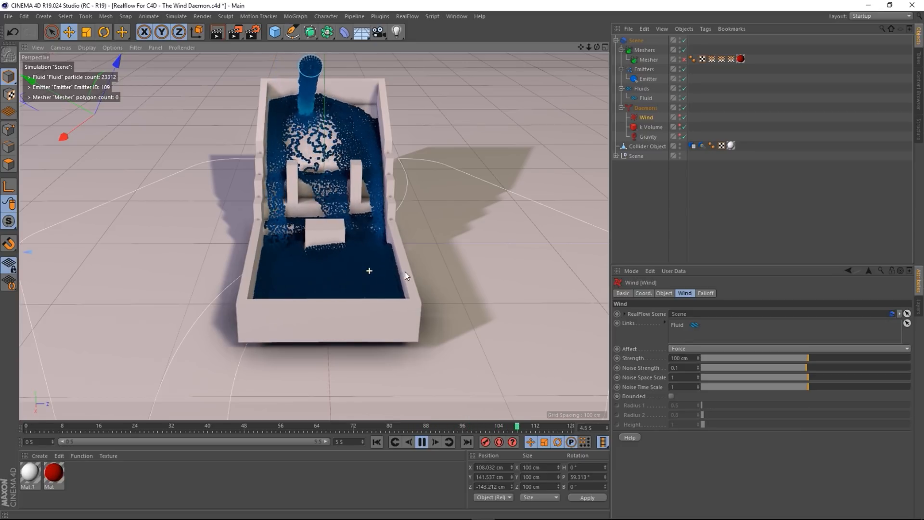
alt+drag(405, 272, 427, 277)
alt+middle_drag(345, 285, 359, 282)
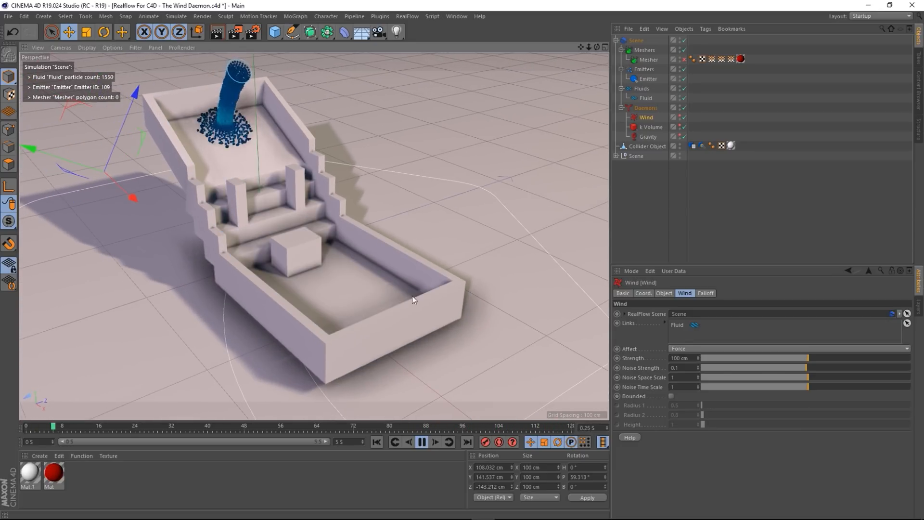
click(679, 358)
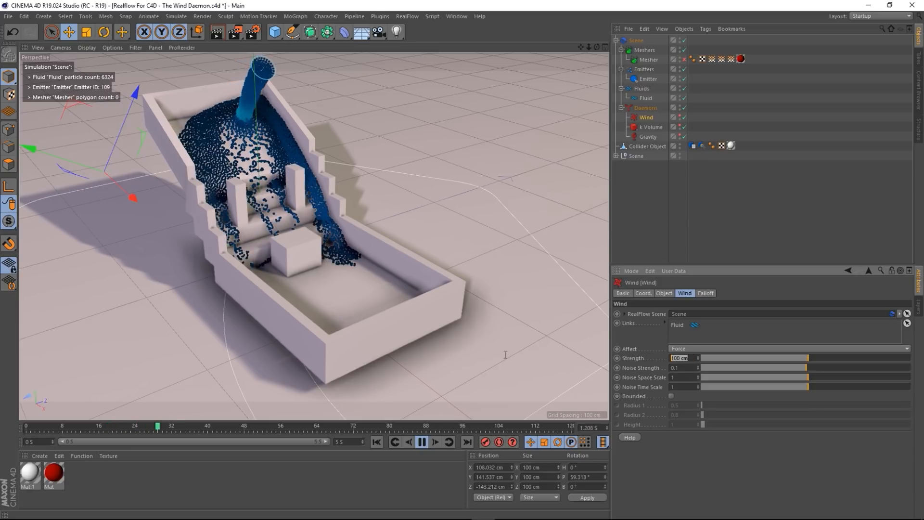
text(250)
key(Return)
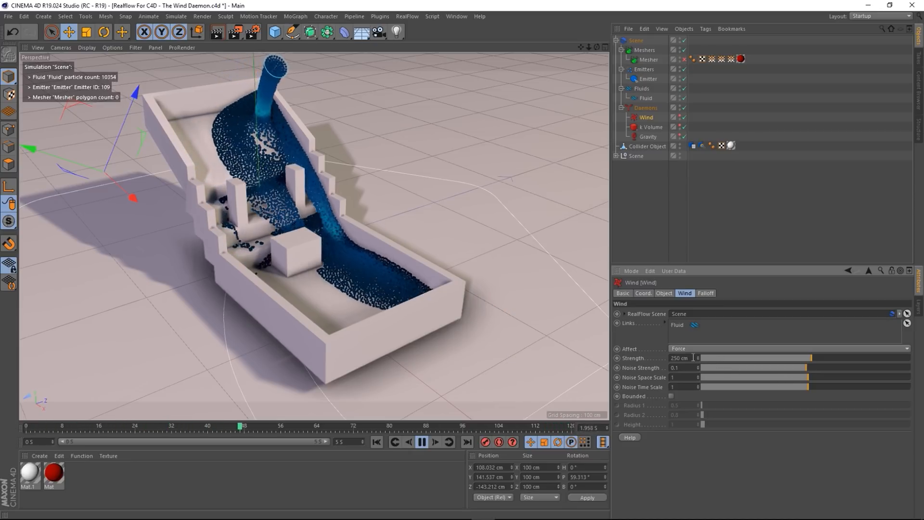
drag(692, 358, 540, 351)
text(500)
key(Return)
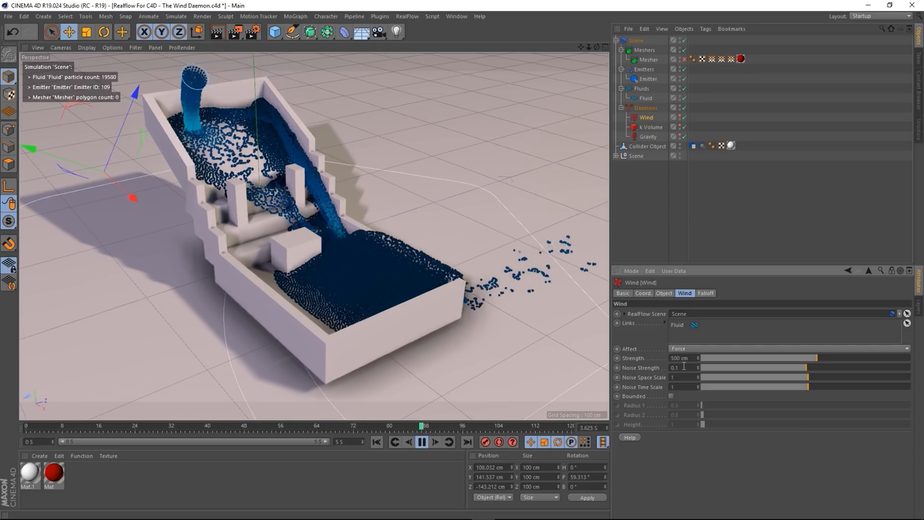
- Set the Wind's noise strength to 1, then 5, watching the fluid from several angles
text(1)
key(Return)
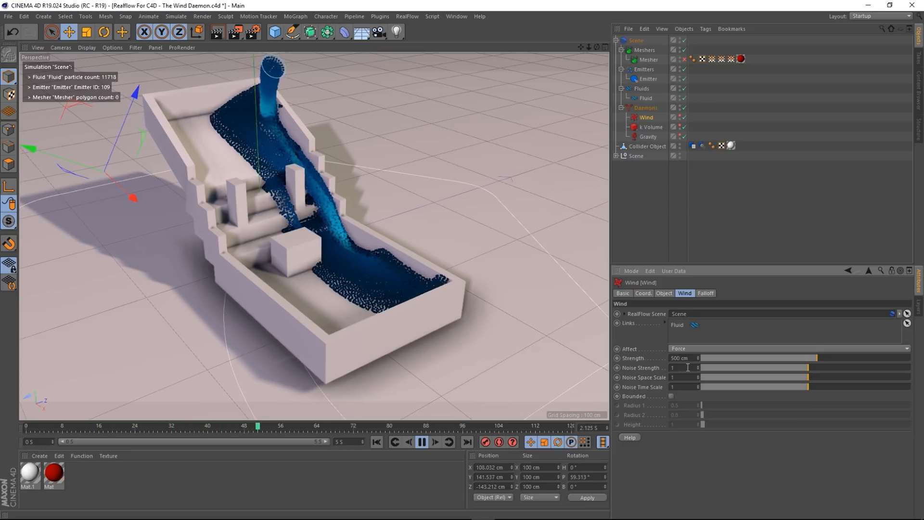
drag(688, 368, 652, 368)
text(5)
key(Return)
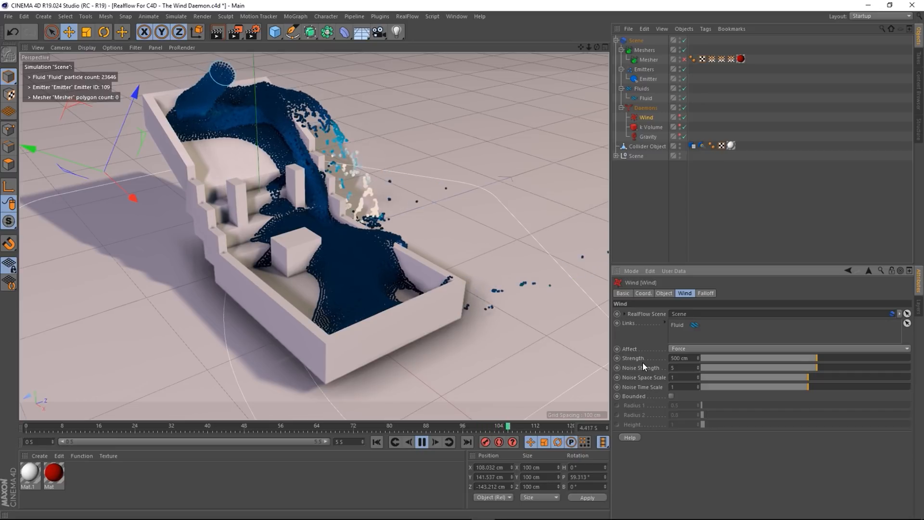
mouse_move(376, 303)
alt+mouse_down()
mouse_move(314, 299)
mouse_move(314, 288)
mouse_move(363, 287)
mouse_move(371, 301)
alt+mouse_up()
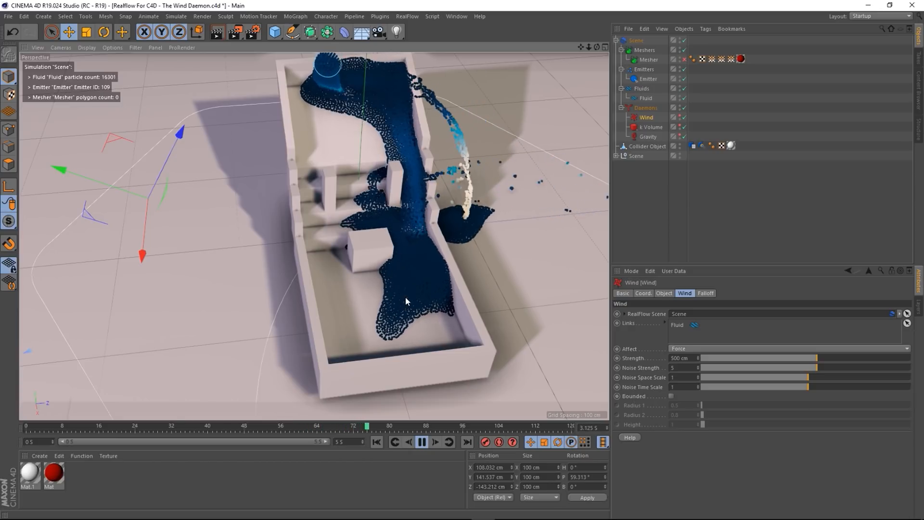
alt+drag(406, 296, 332, 260)
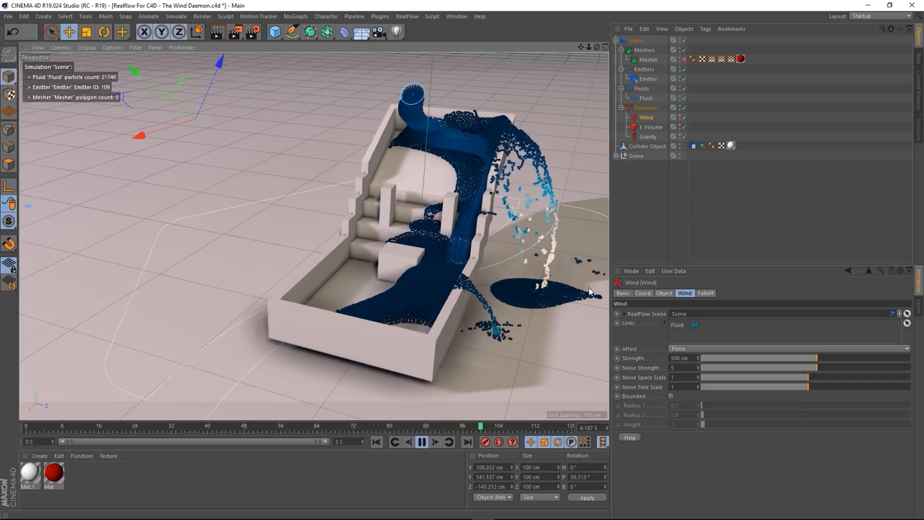
alt+drag(356, 334, 408, 322)
scroll(459, 350, up, 3)
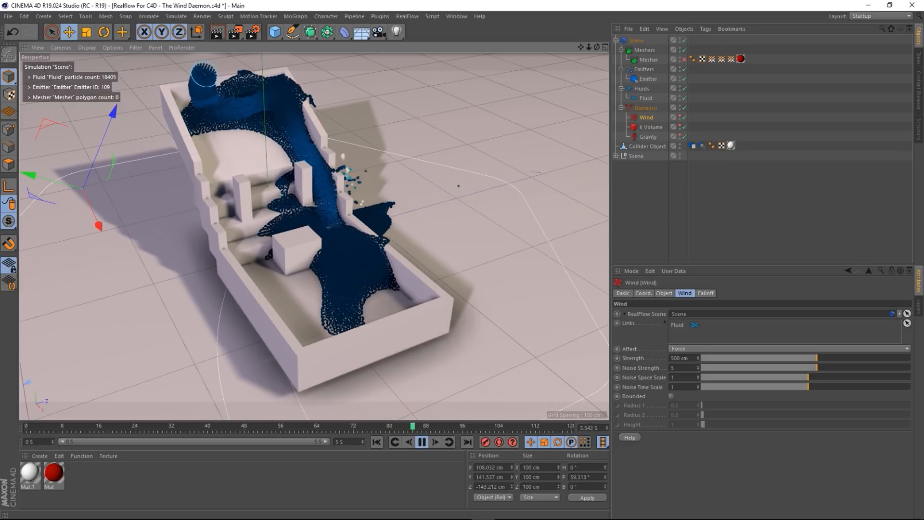
- Reset the Wind's noise strength and strength to defaults, then set strength to 0 cm
right_click(648, 367)
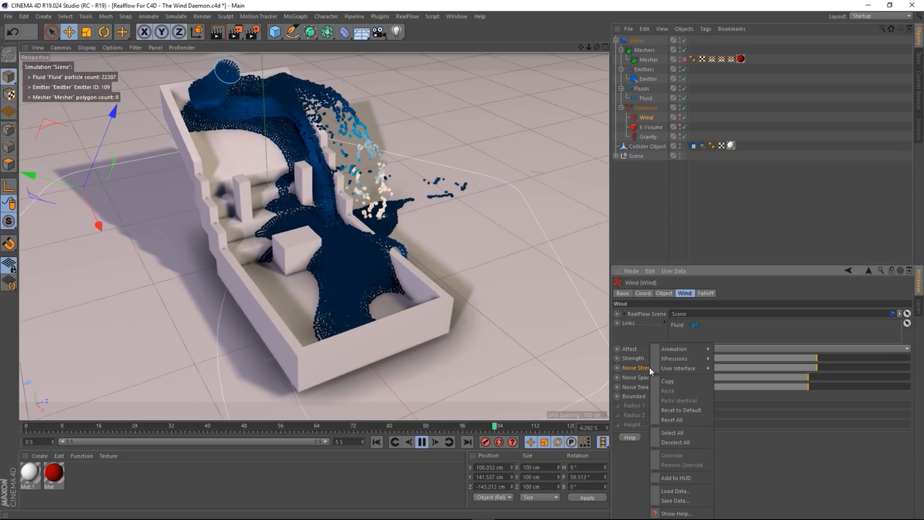
click(689, 409)
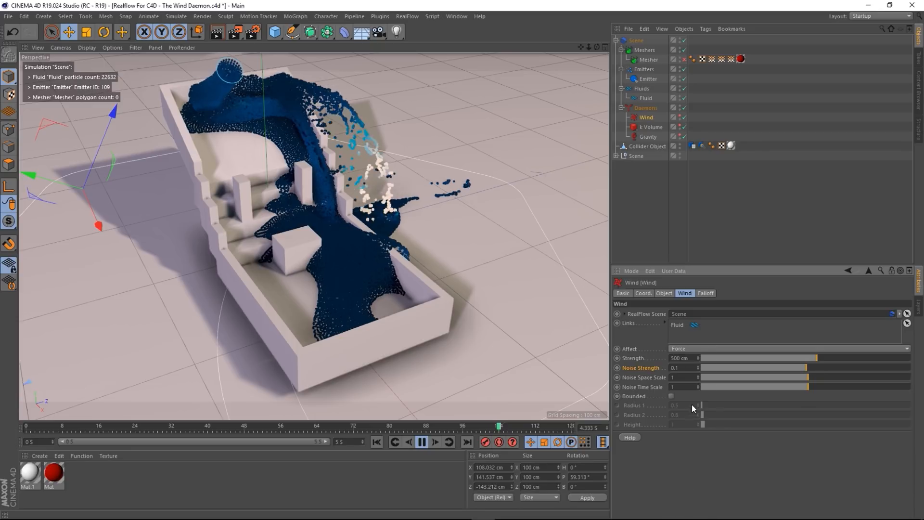
right_click(630, 360)
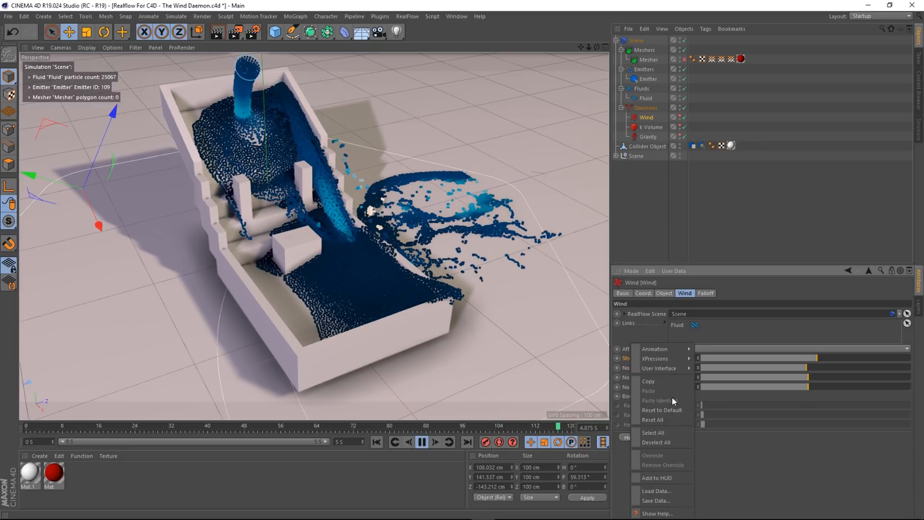
click(672, 409)
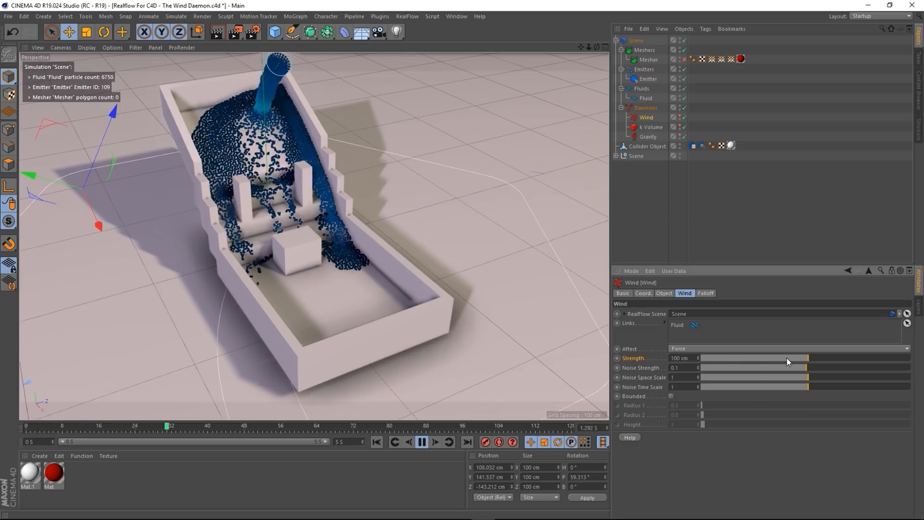
drag(692, 358, 569, 363)
text(0)
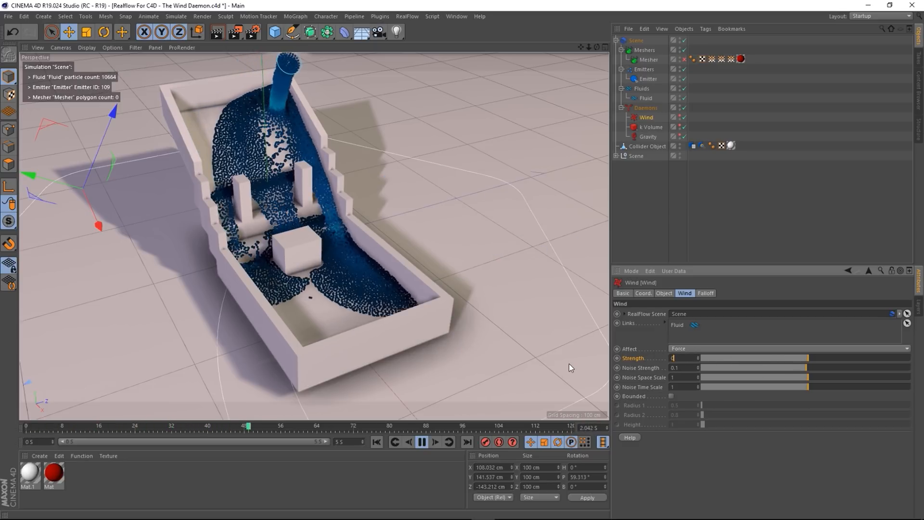
key(Return)
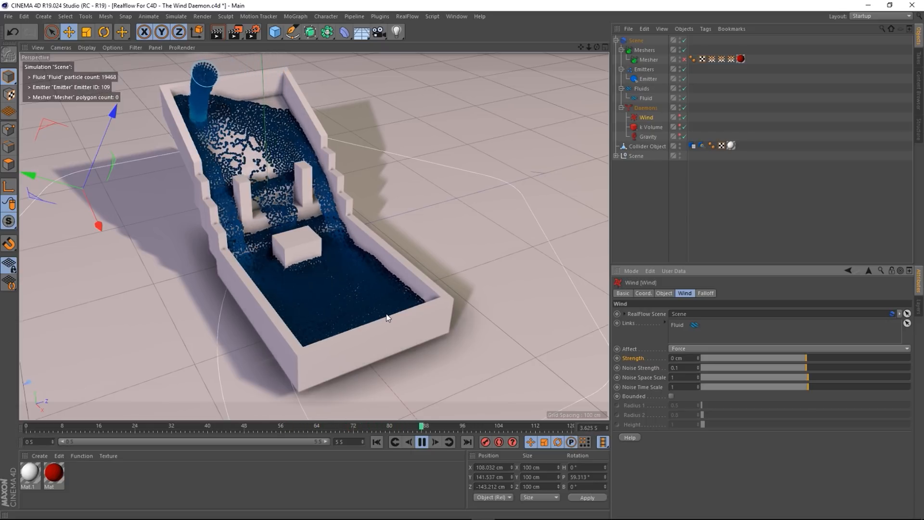
- Raise the Wind's noise strength step by step to 1, 5, then 10
drag(686, 367, 451, 362)
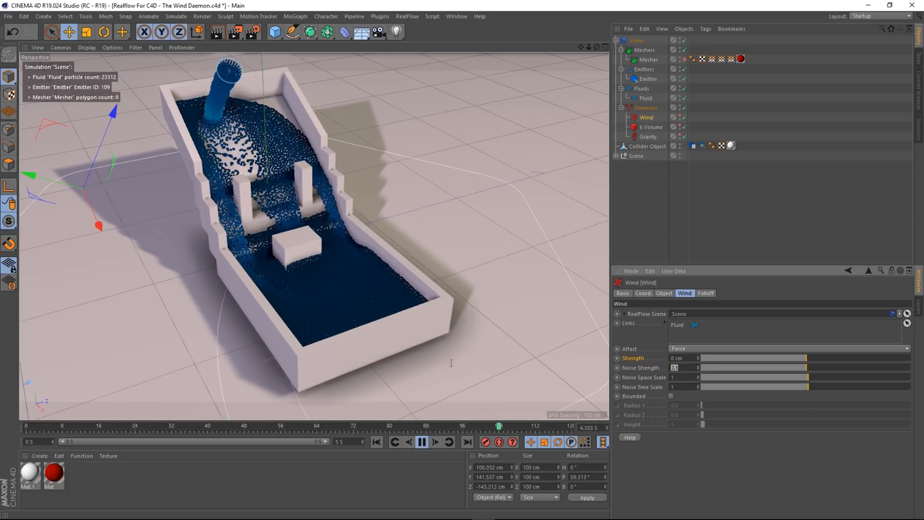
text(1)
key(Return)
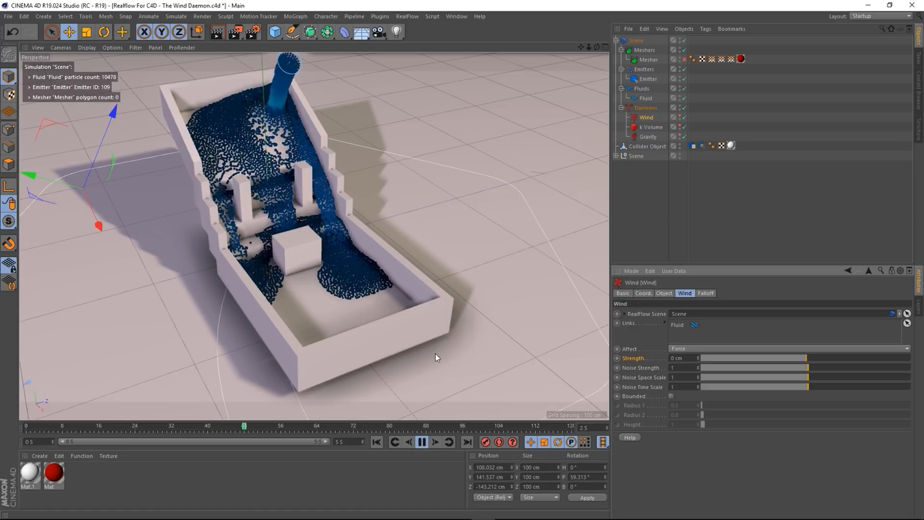
alt+drag(319, 270, 299, 240)
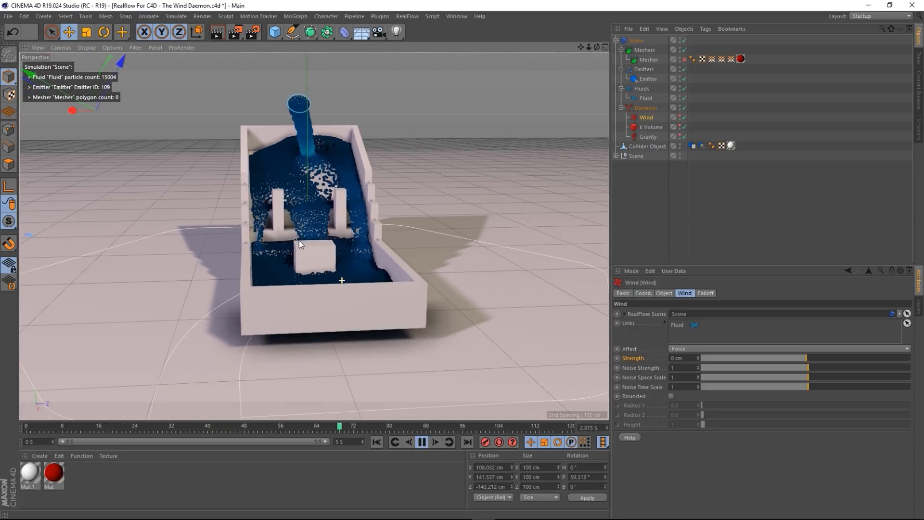
click(685, 368)
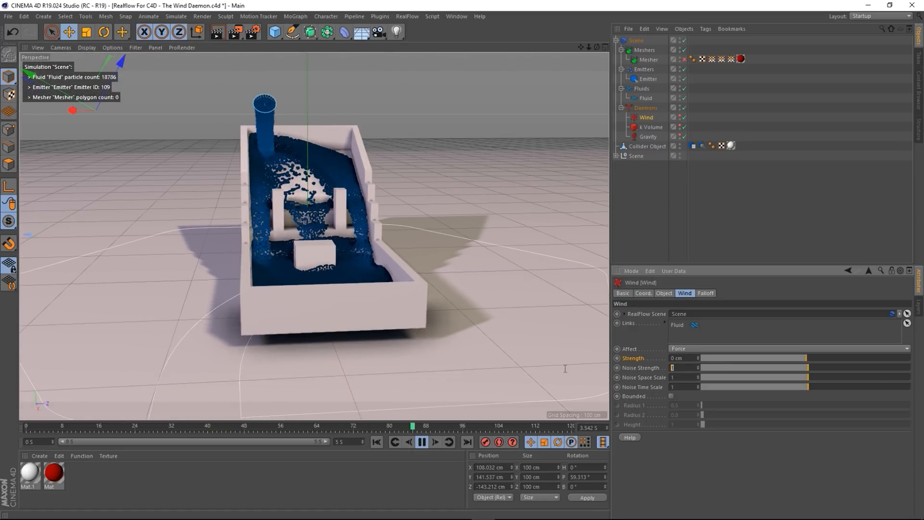
text(5)
key(Return)
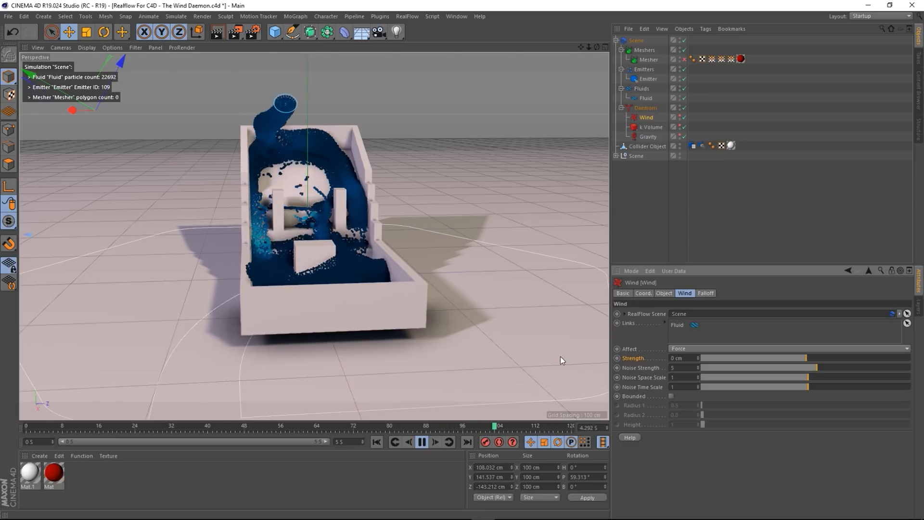
alt+drag(344, 261, 377, 305)
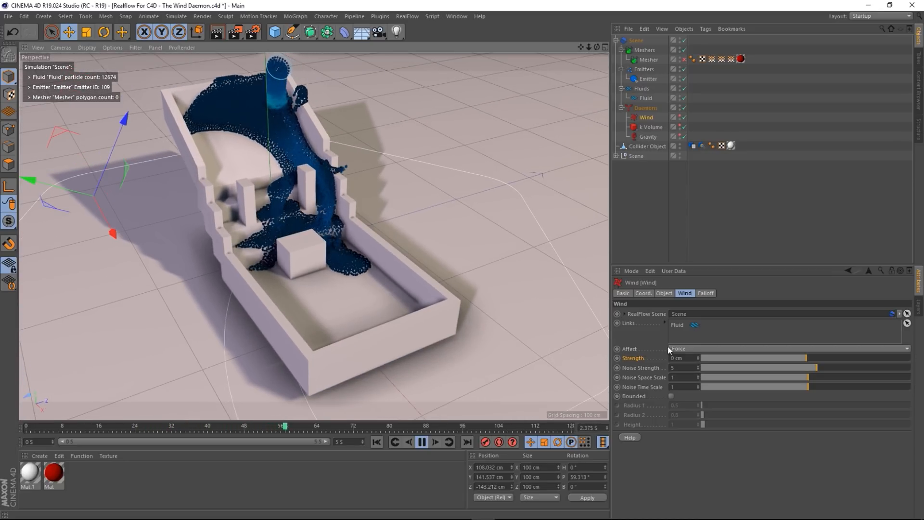
drag(684, 368, 515, 367)
text(10)
key(Return)
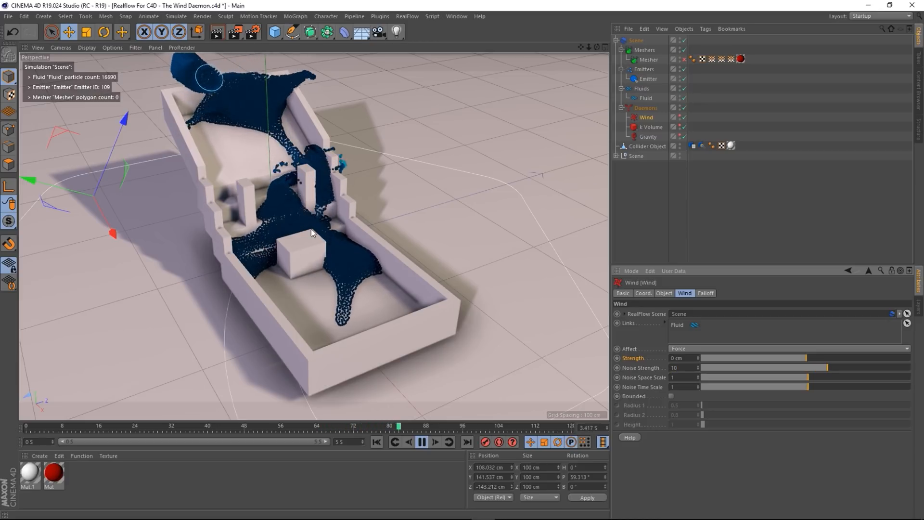
- Disable the Gravity daemon so the fluid floats
mouse_move(311, 229)
alt+mouse_down()
mouse_move(269, 226)
mouse_move(228, 175)
mouse_move(277, 217)
mouse_move(304, 206)
mouse_move(311, 214)
alt+mouse_up()
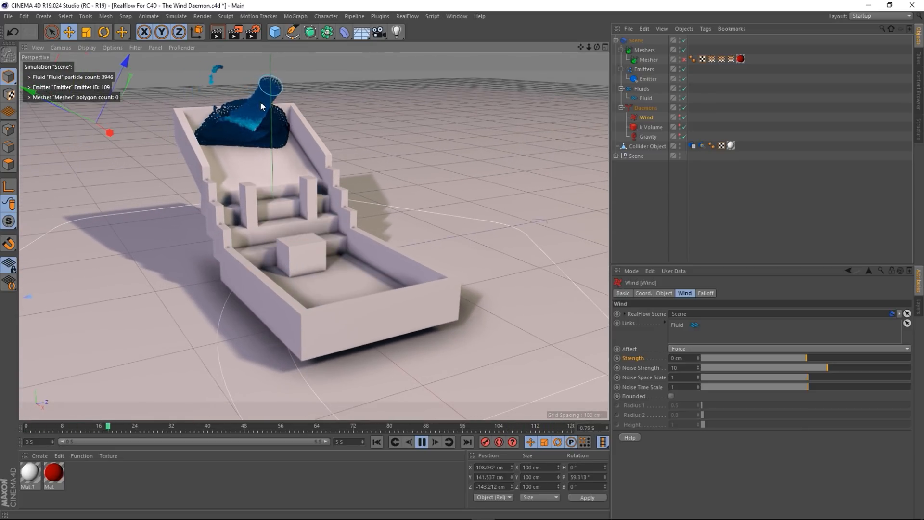
click(684, 137)
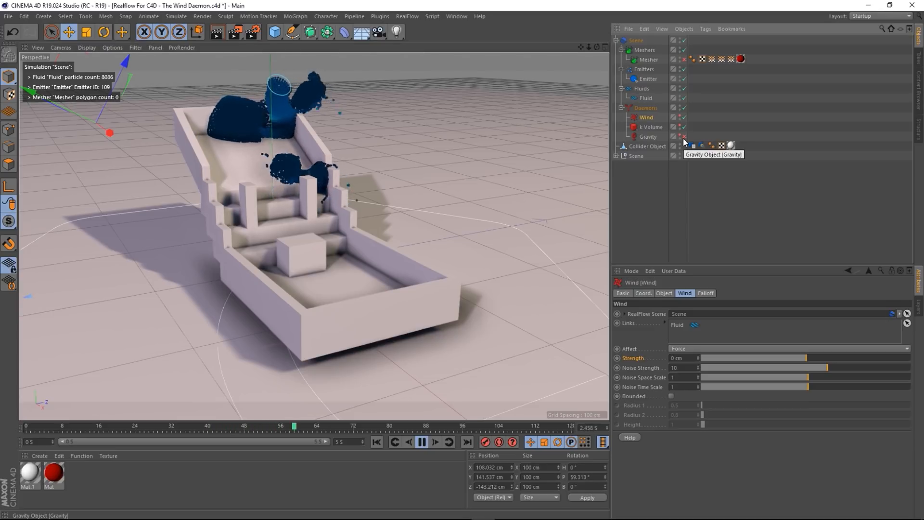
alt+drag(348, 273, 350, 208)
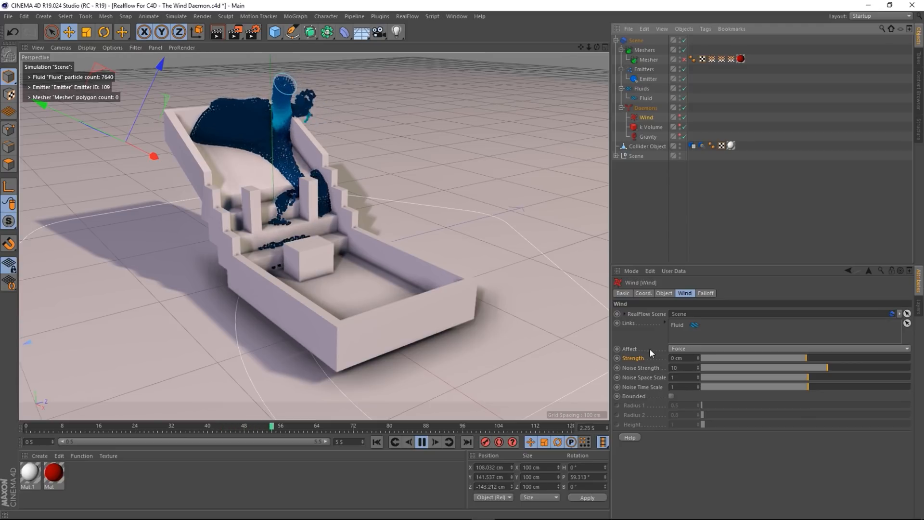
- Reset the Wind's Noise Strength to 0.1 and Strength to 100 cm defaults
right_click(635, 366)
click(665, 399)
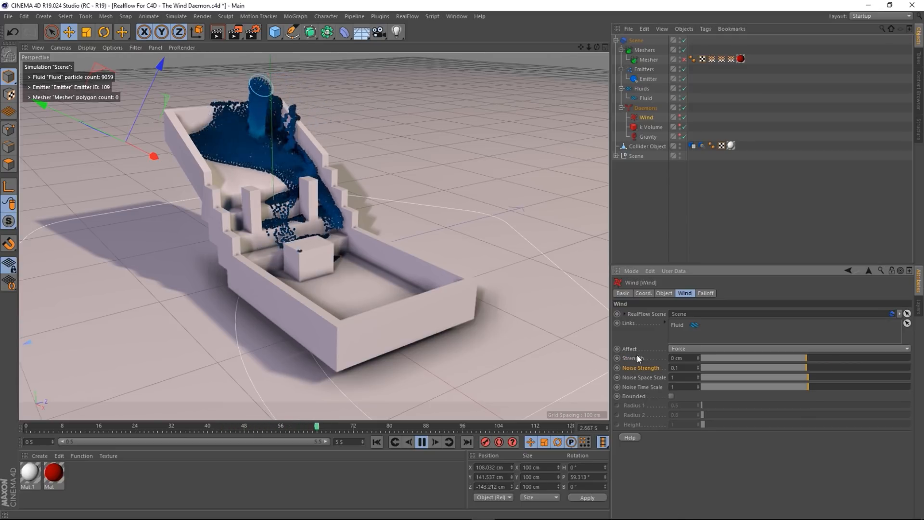
right_click(639, 358)
click(671, 411)
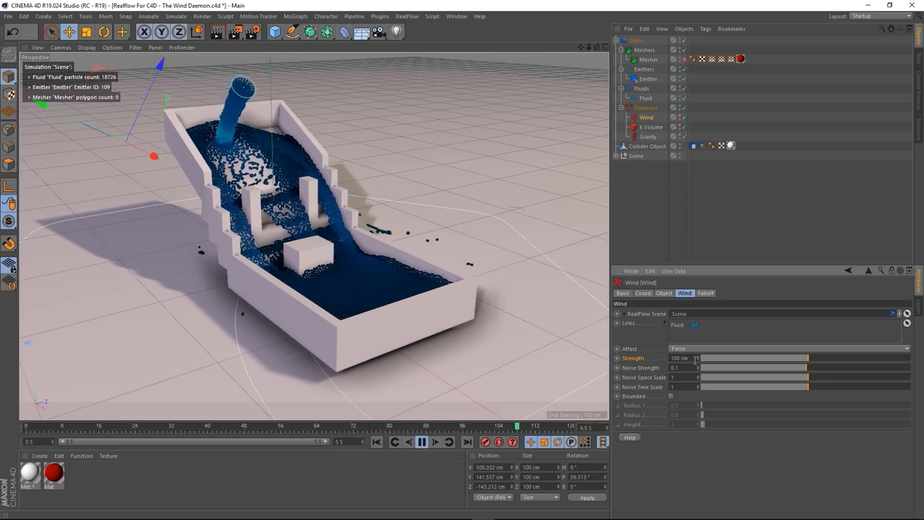
- Set Noise Strength to 0.5, then 1, and watch the fluid spill over the rim
double_click(675, 368)
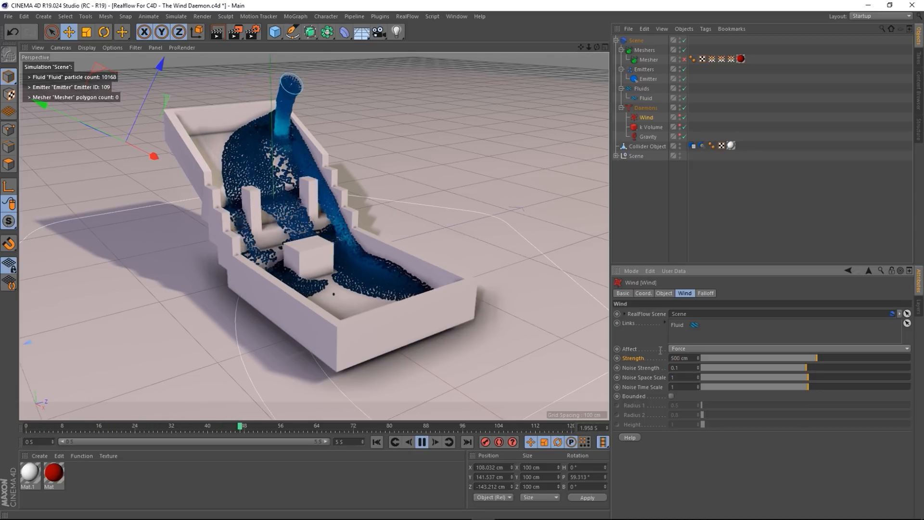
text(0.5)
key(Return)
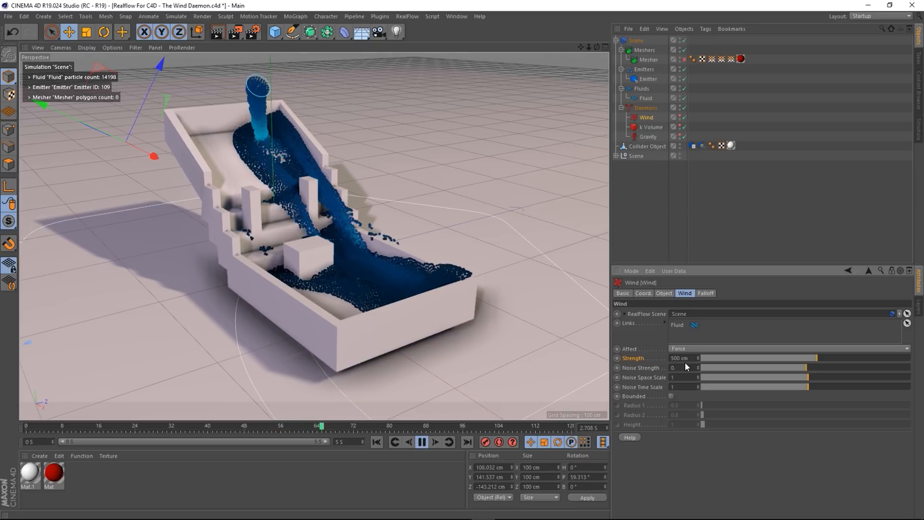
alt+drag(383, 289, 396, 319)
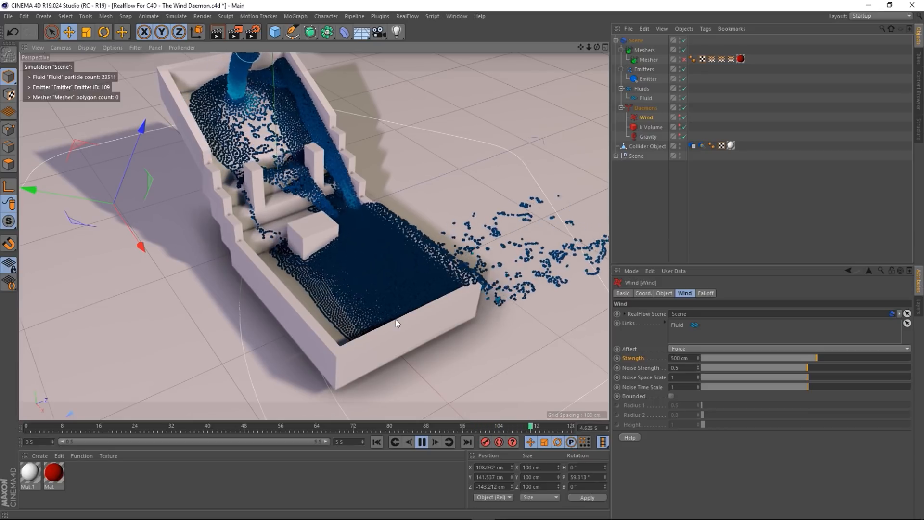
double_click(680, 368)
text(1)
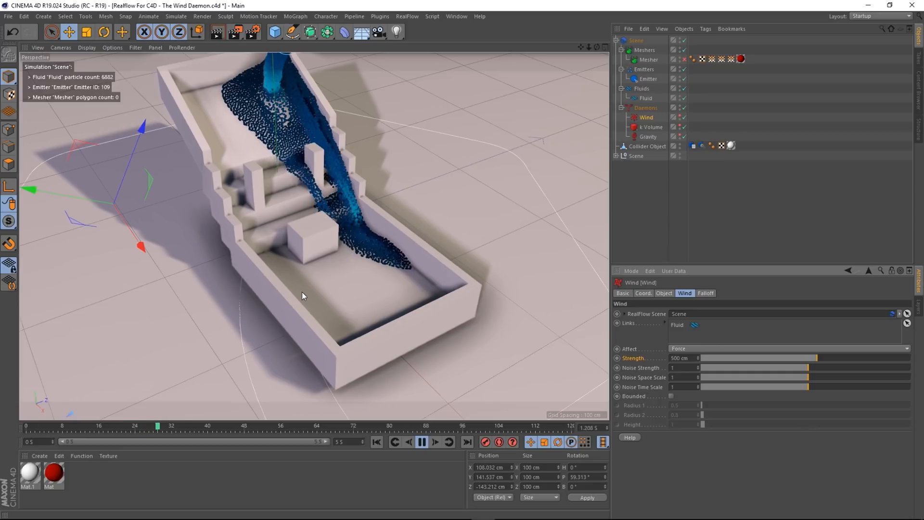
alt+drag(302, 292, 272, 244)
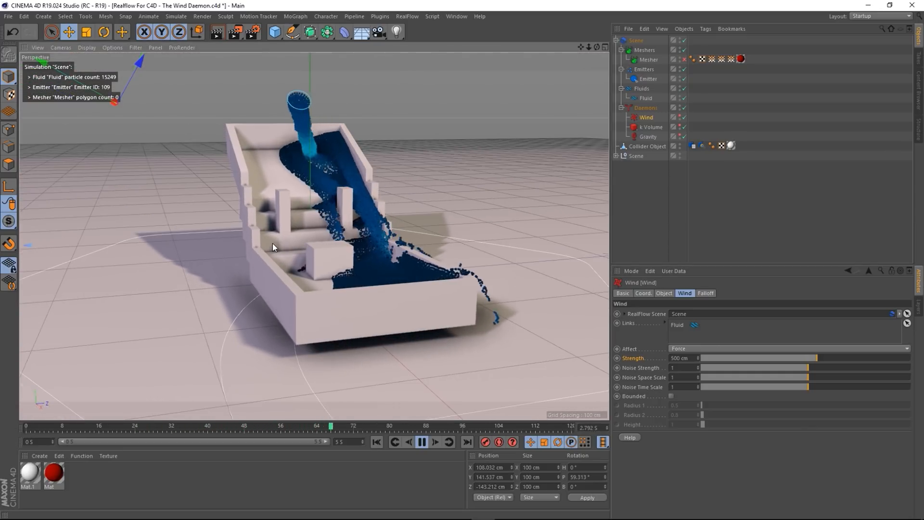
alt+drag(293, 235, 284, 258)
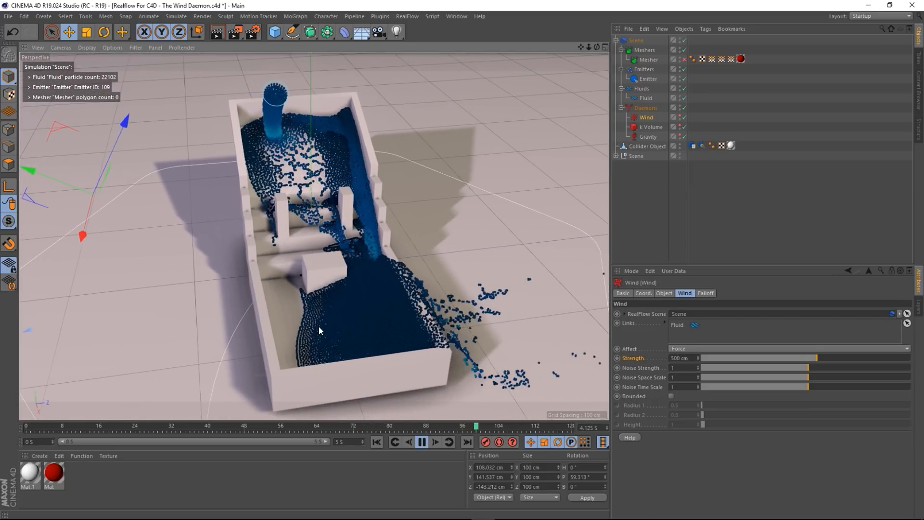
alt+drag(309, 336, 343, 308)
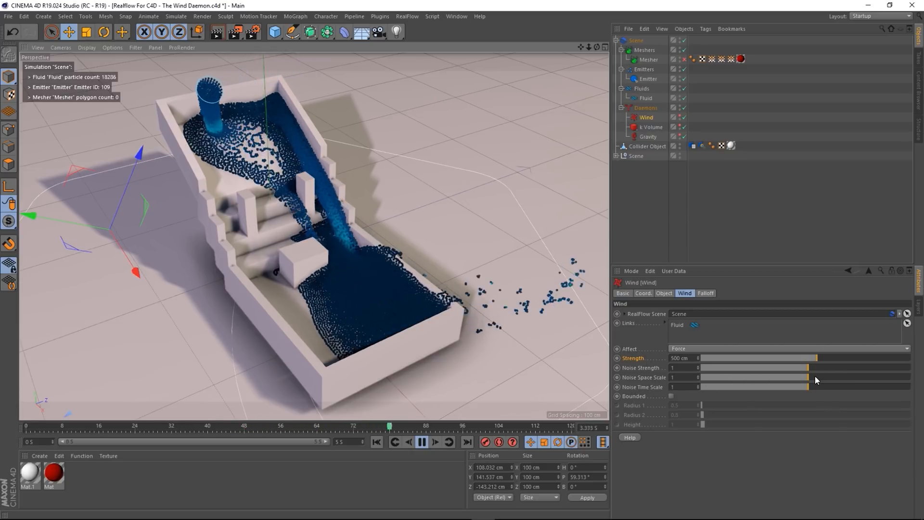
- Nudge the Noise Space Scale up and raise the Wind's noise strength to 5, then 10
drag(819, 374, 845, 367)
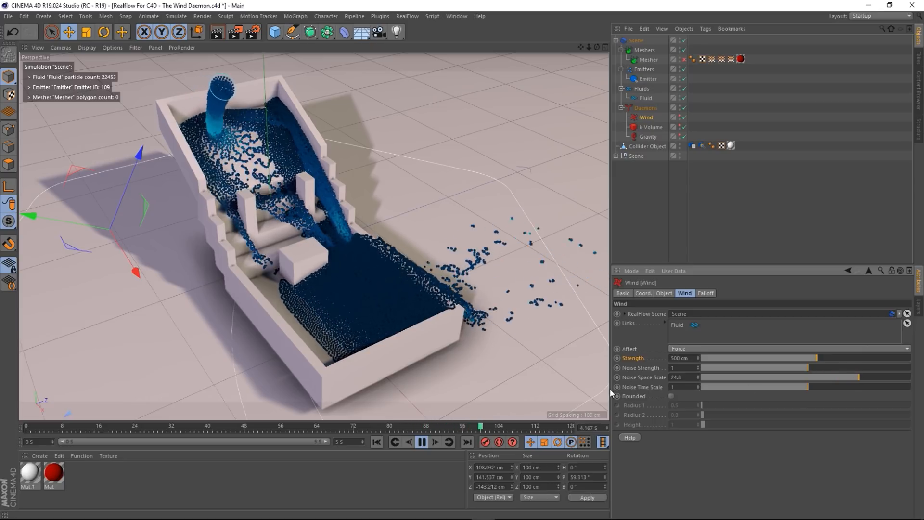
double_click(691, 367)
text(5)
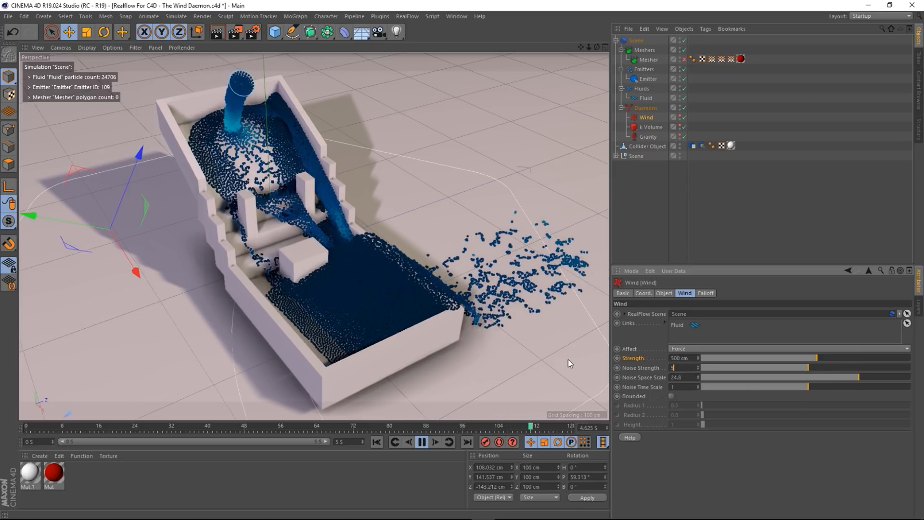
key(Return)
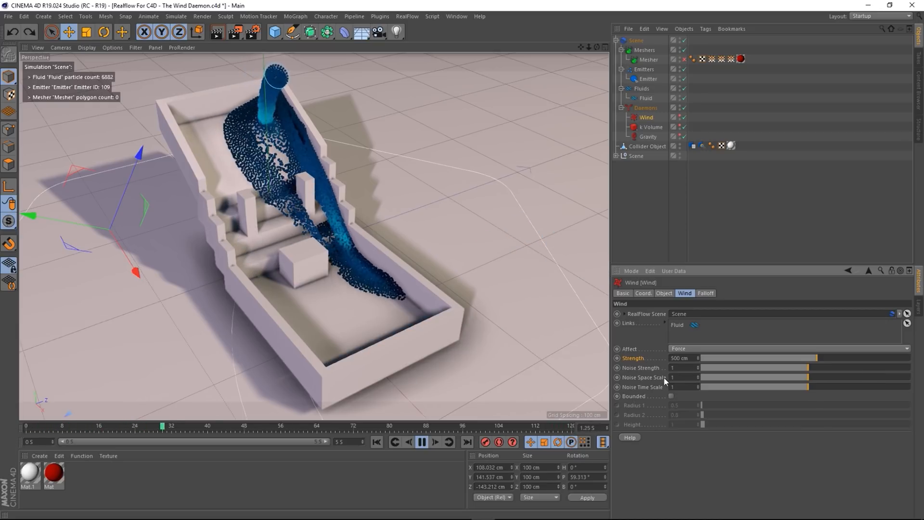
text(10)
key(Return)
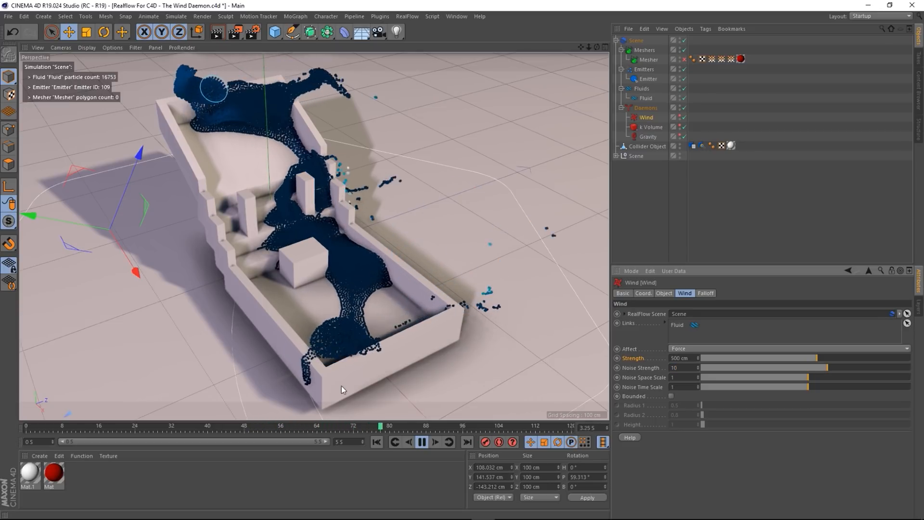
mouse_move(313, 370)
alt+mouse_down()
mouse_move(288, 357)
mouse_move(312, 354)
alt+mouse_up()
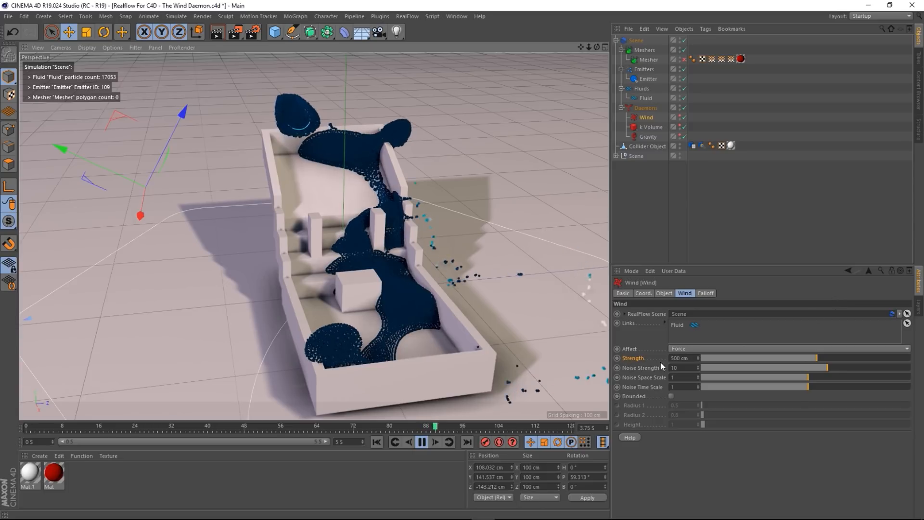
- Set the Wind's strength to 0 cm and its Noise Space Scale to 10
click(689, 358)
text(0)
key(Return)
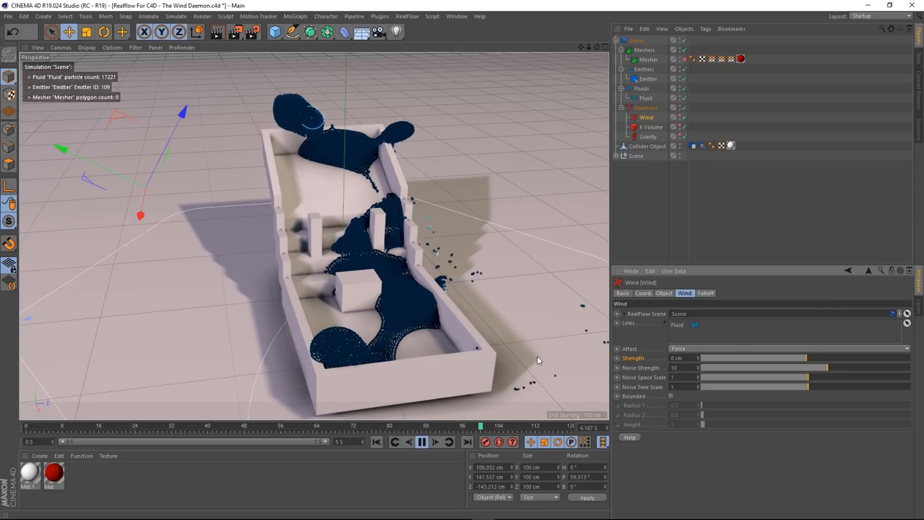
alt+drag(409, 289, 322, 278)
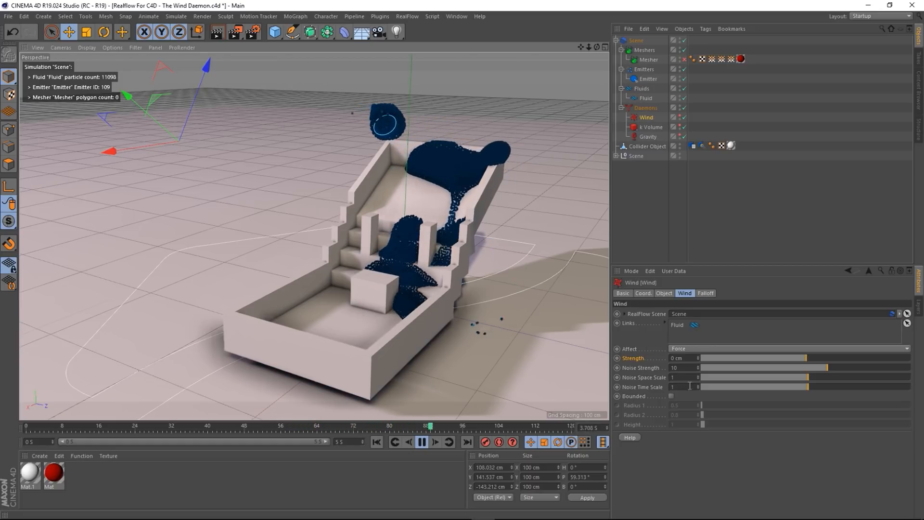
drag(682, 377, 518, 372)
text(10)
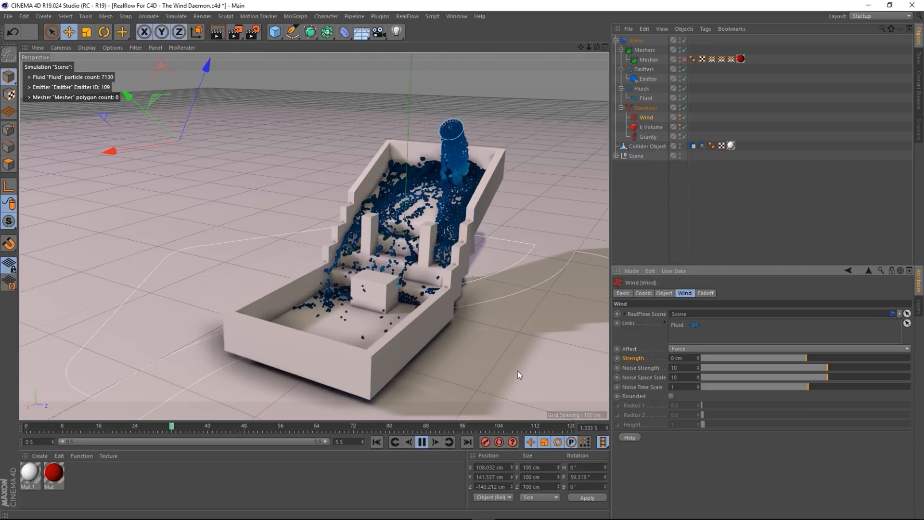
alt+drag(366, 319, 374, 288)
scroll(391, 290, up, 5)
scroll(377, 329, down, 4)
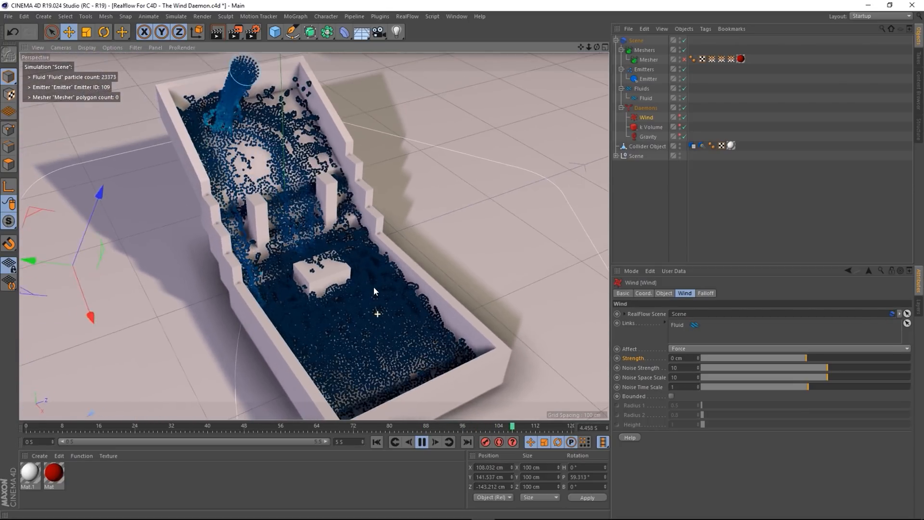
- Set the Fluid's particle display size to 10 in its Display settings
click(644, 97)
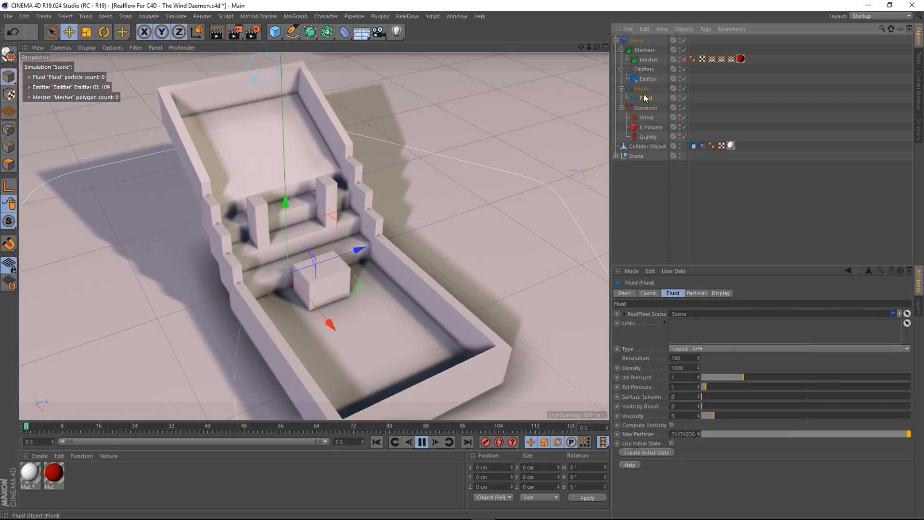
click(719, 294)
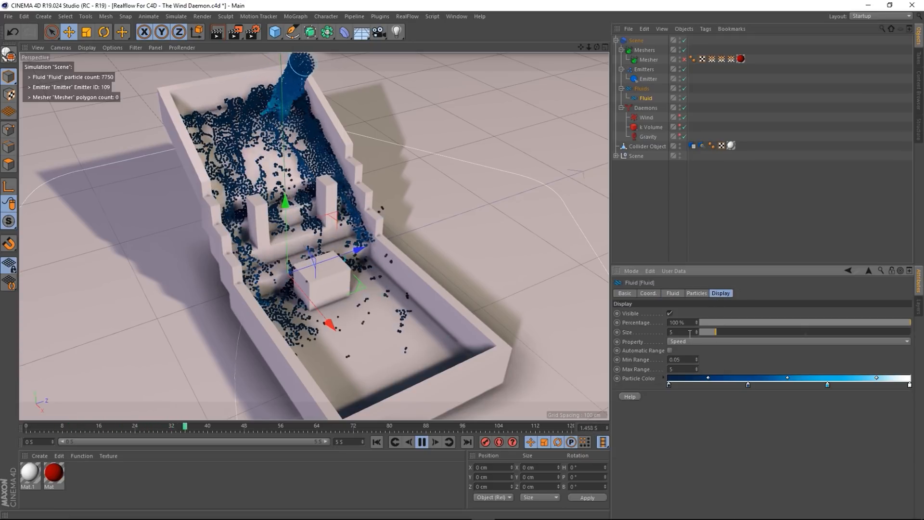
text(10)
key(Return)
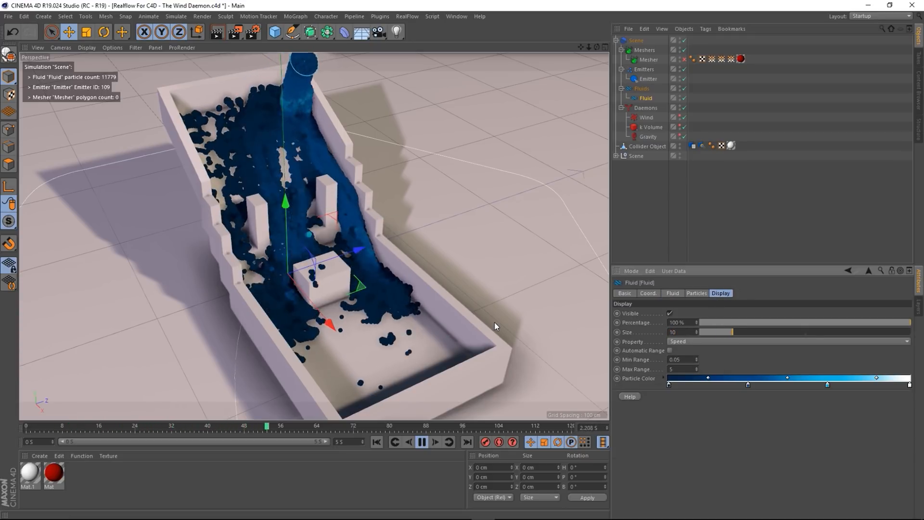
scroll(348, 337, up, 8)
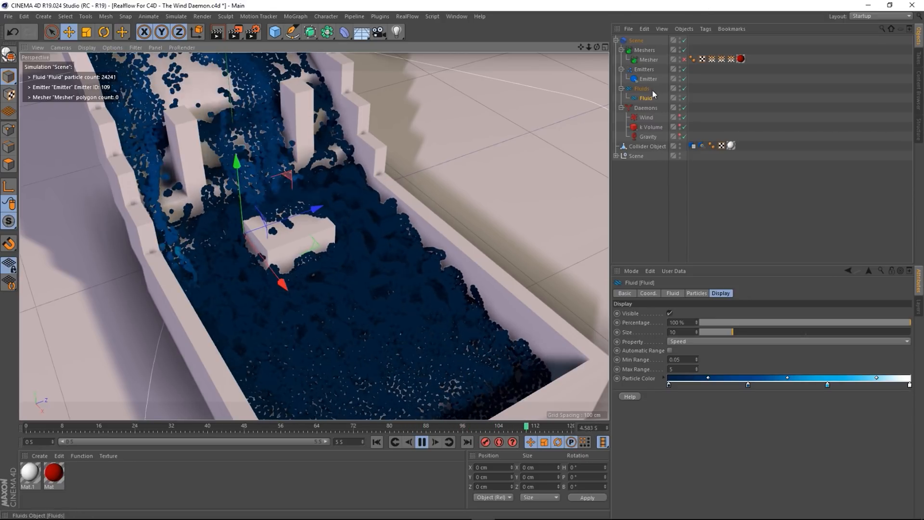
- Set the Wind's Noise Space Scale to 20, then 40, and view the container from low front
click(651, 117)
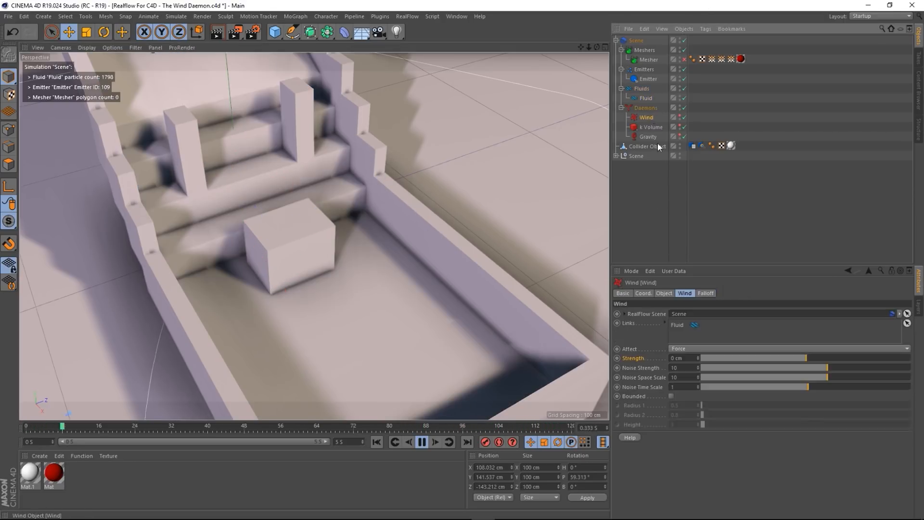
click(682, 378)
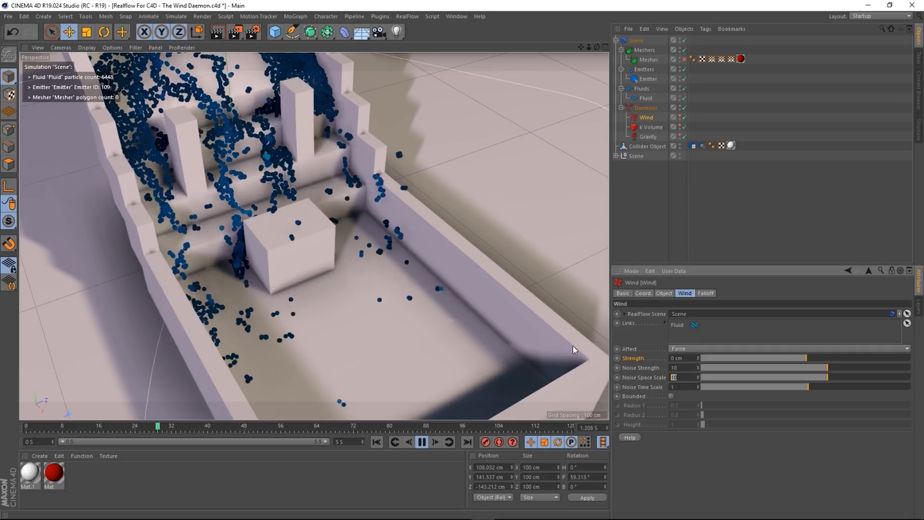
text(20)
key(Return)
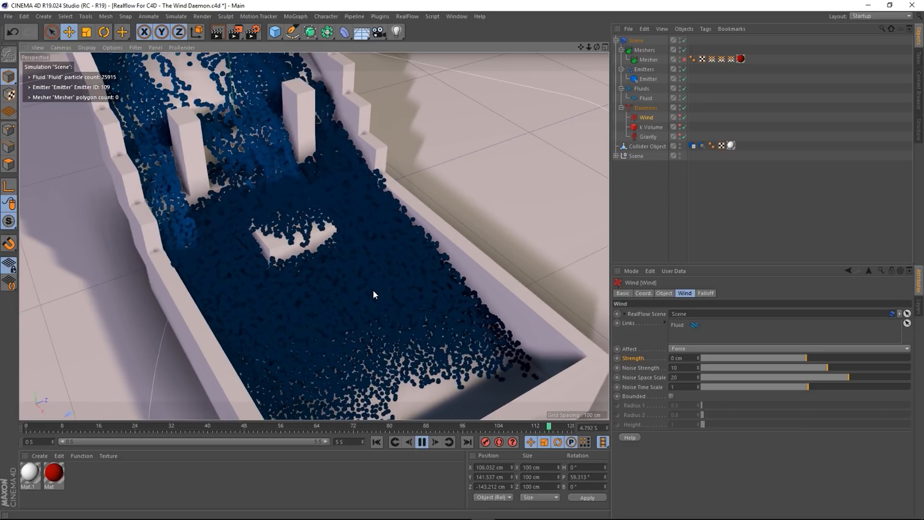
click(683, 378)
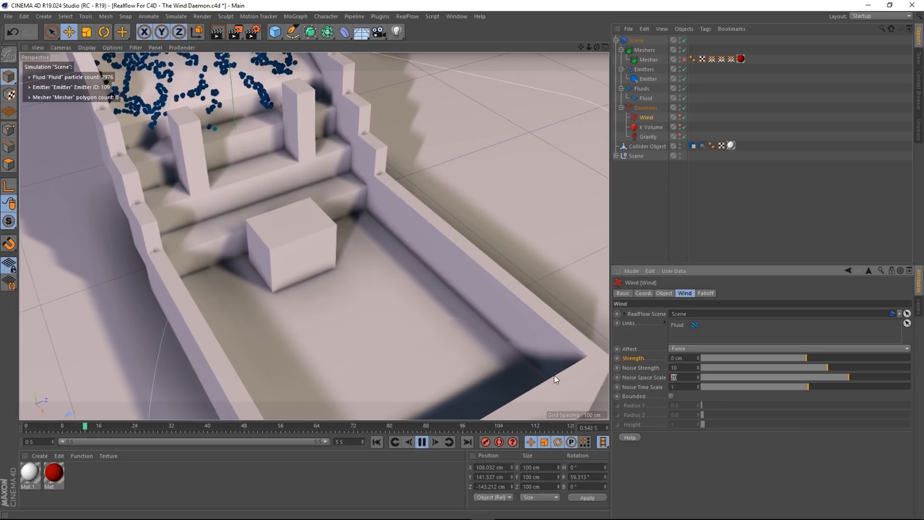
text(40)
key(Return)
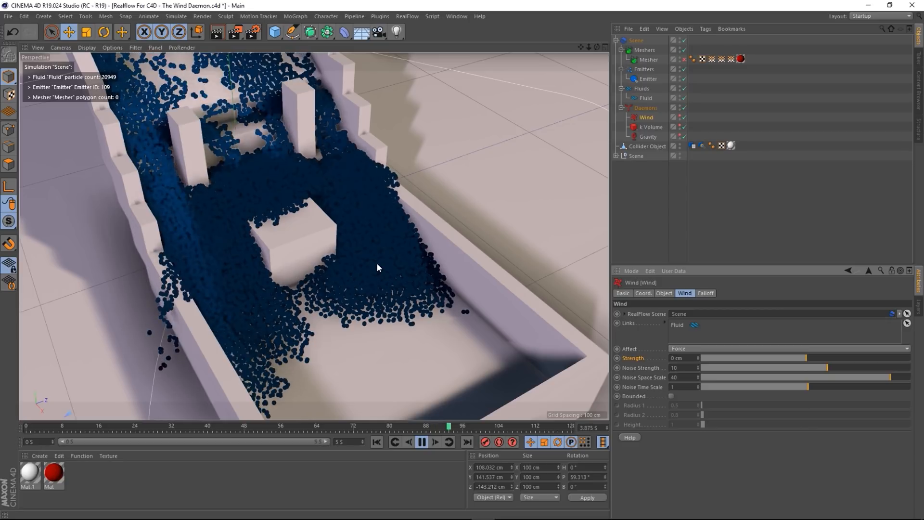
scroll(356, 251, down, 2)
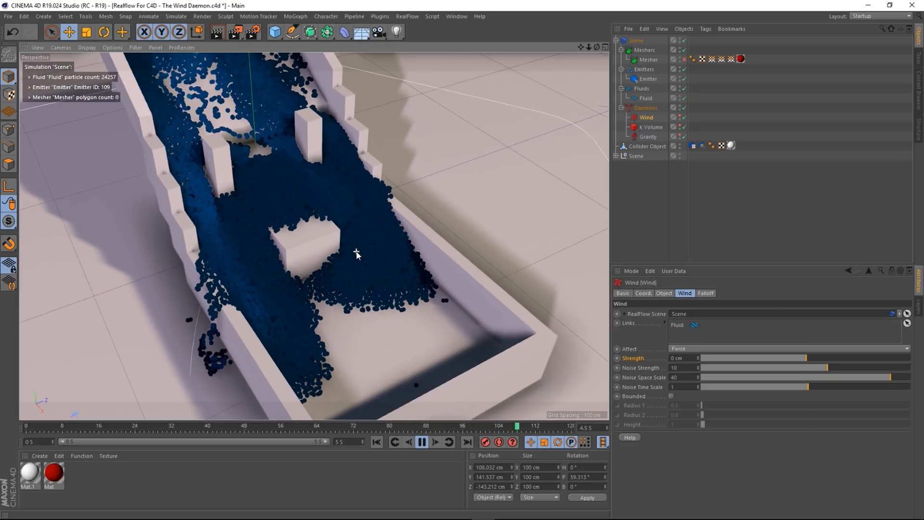
alt+drag(362, 258, 226, 218)
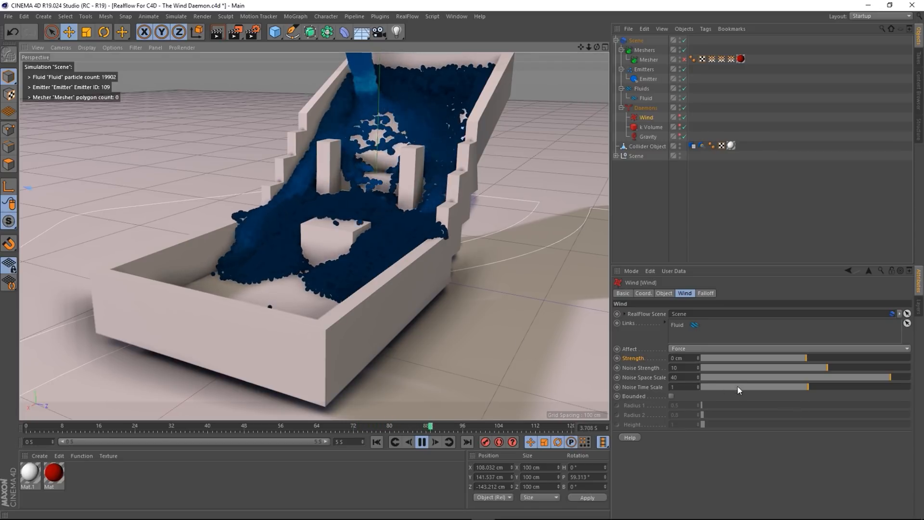
- Set the Wind's Noise Space Scale to 80 and watch the fluid run down the ramp into the tray
double_click(684, 377)
text(80)
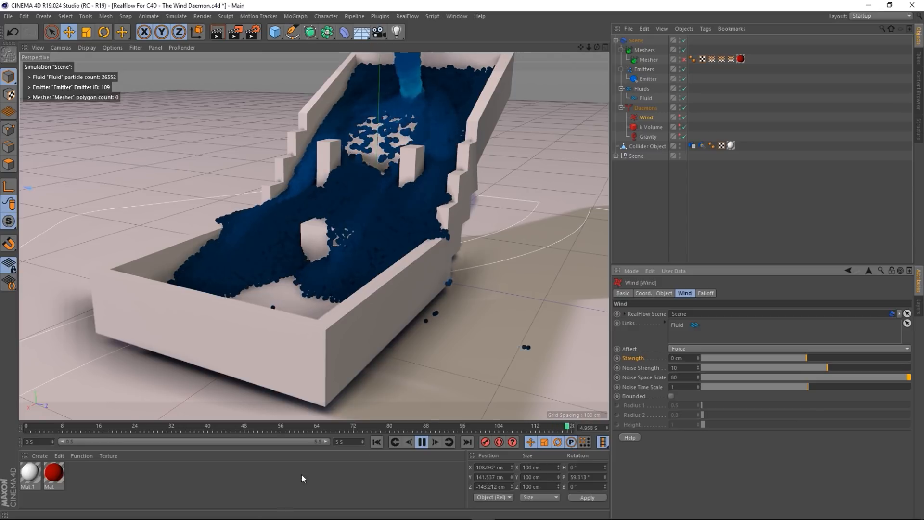
click(377, 442)
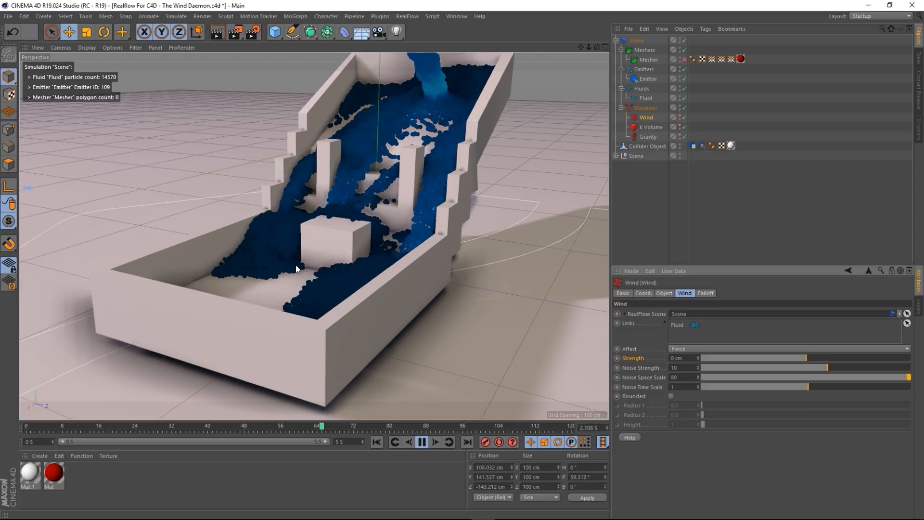
alt+drag(296, 269, 399, 285)
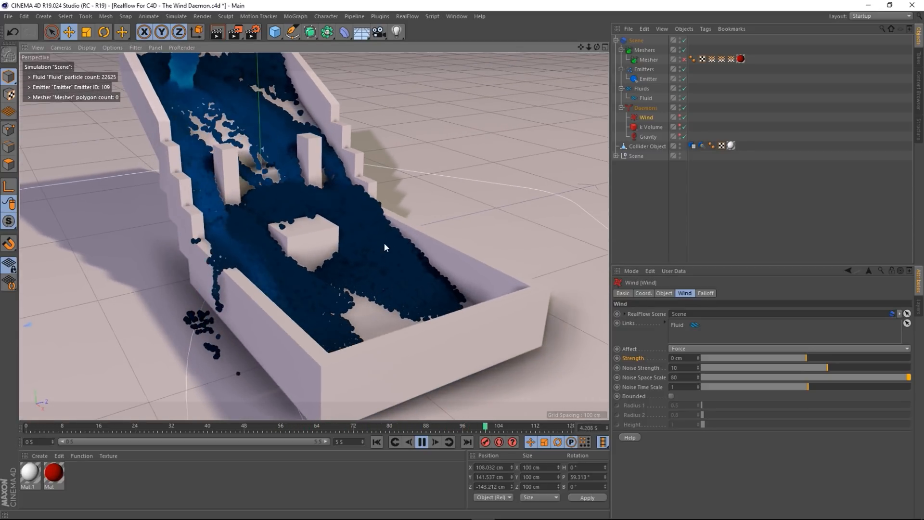
alt+drag(384, 243, 386, 277)
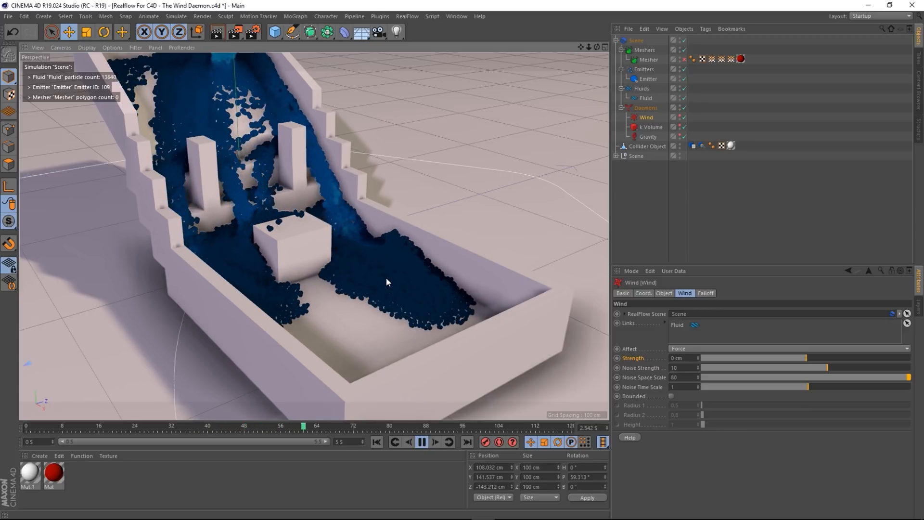
mouse_move(385, 277)
alt+mouse_down()
mouse_move(375, 258)
mouse_move(367, 273)
alt+mouse_up()
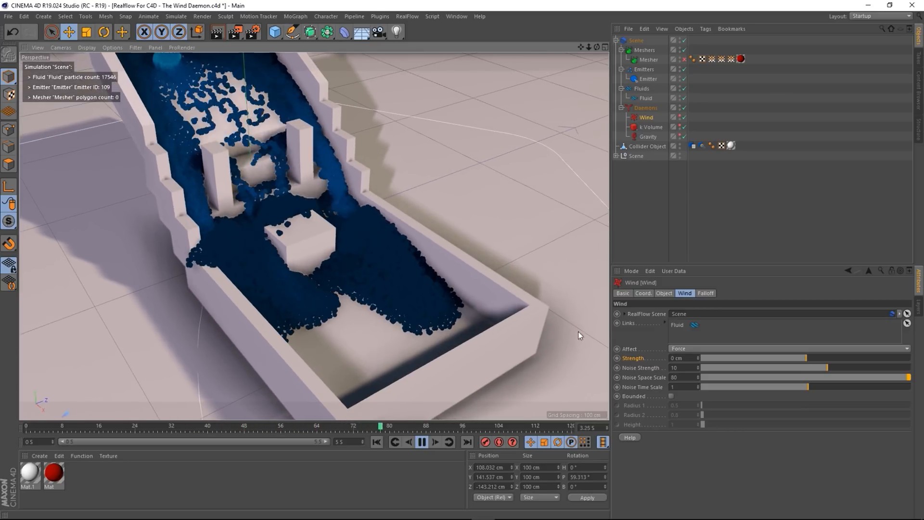
- Reset the Wind's Noise Space Scale to default, then try a value of 5
right_click(659, 380)
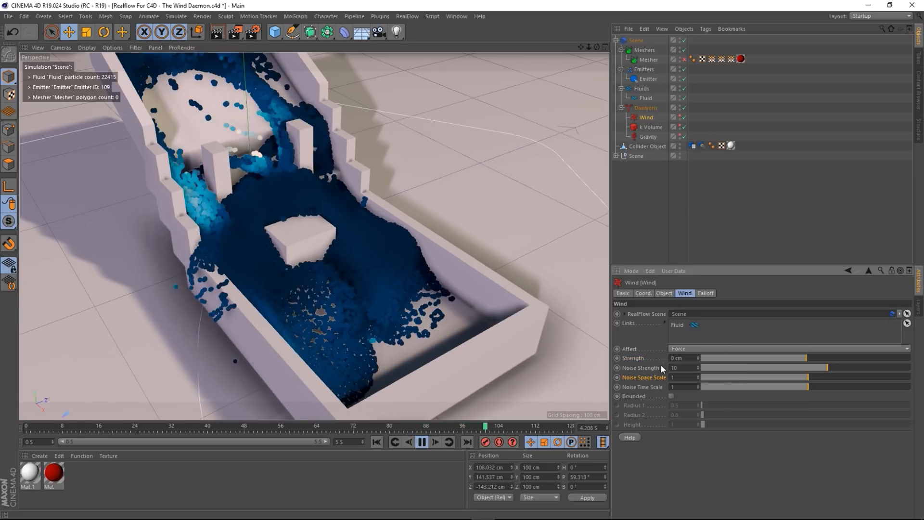
scroll(389, 248, down, 2)
scroll(388, 250, down, 2)
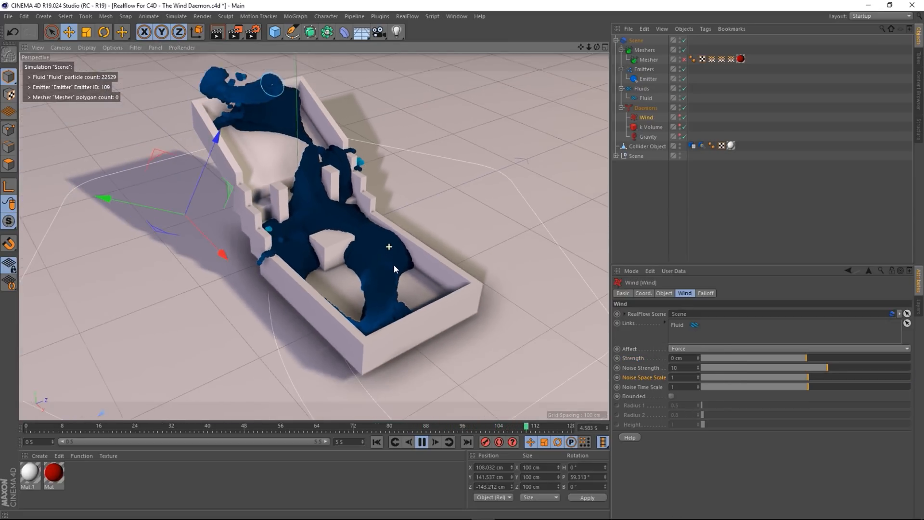
alt+drag(305, 272, 193, 251)
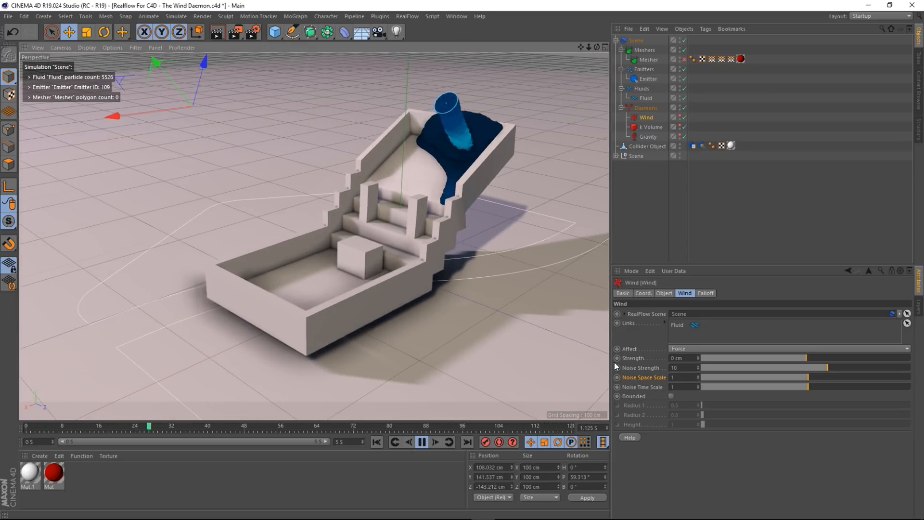
click(688, 376)
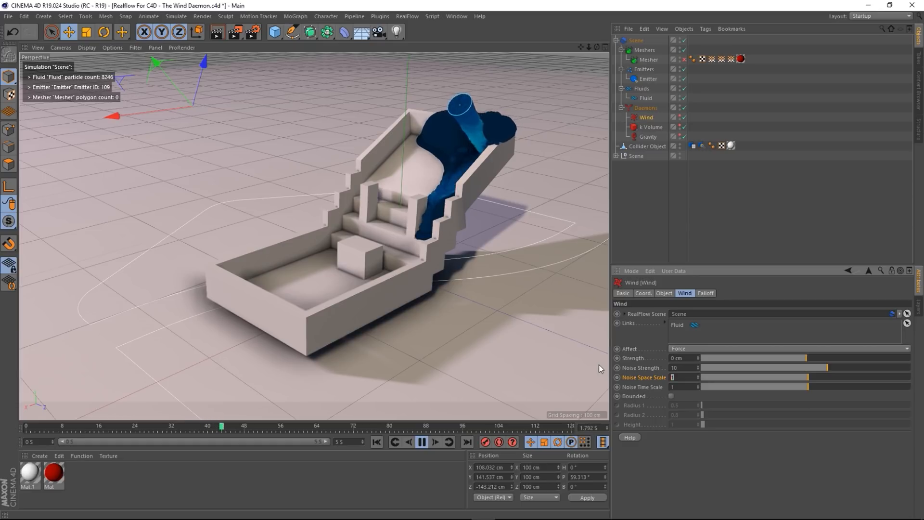
text(5)
key(Return)
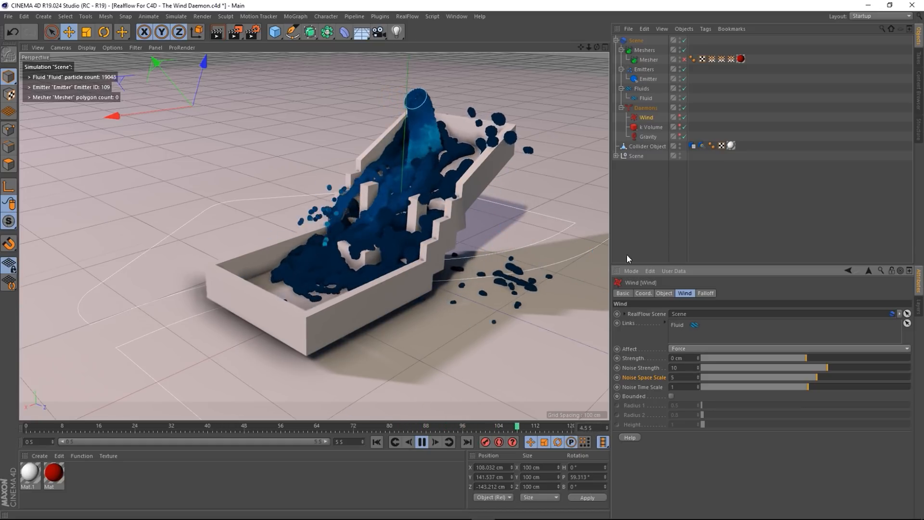
- Try a Noise Space Scale of 0.5 and view the blown stream around the tray
text(0.5)
key(Return)
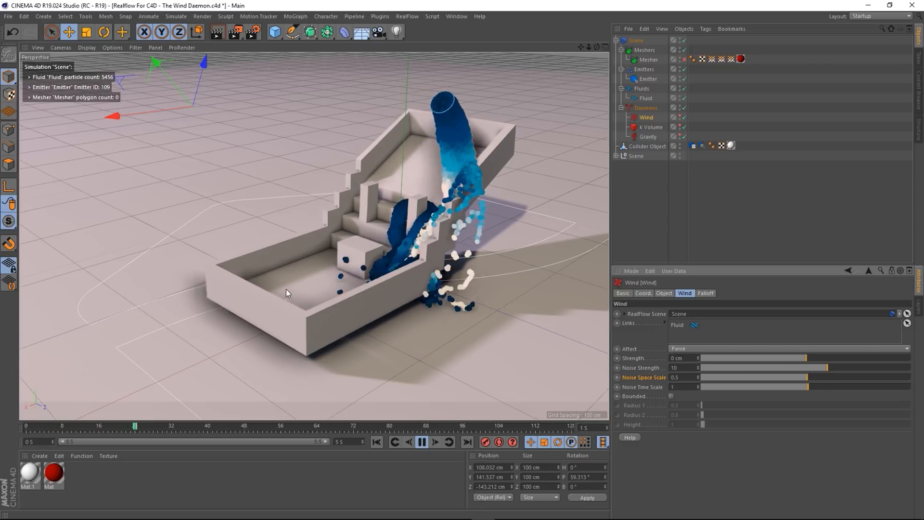
alt+drag(286, 289, 377, 273)
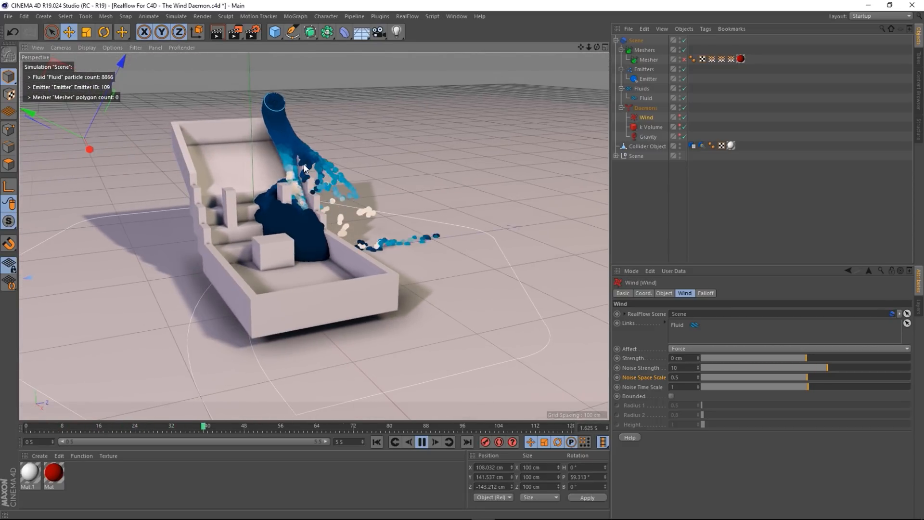
scroll(337, 190, up, 2)
mouse_move(355, 236)
alt+mouse_down()
mouse_move(316, 236)
mouse_move(358, 229)
mouse_move(353, 241)
alt+mouse_up()
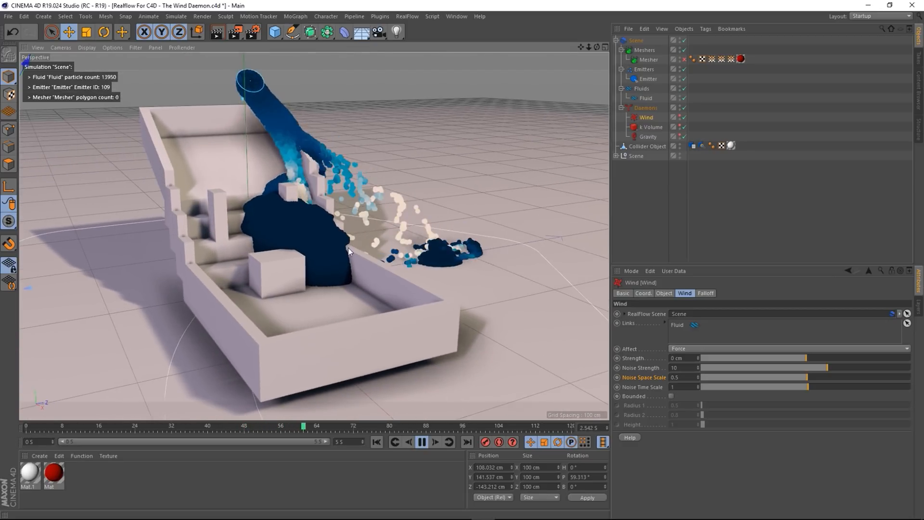
alt+drag(316, 265, 332, 255)
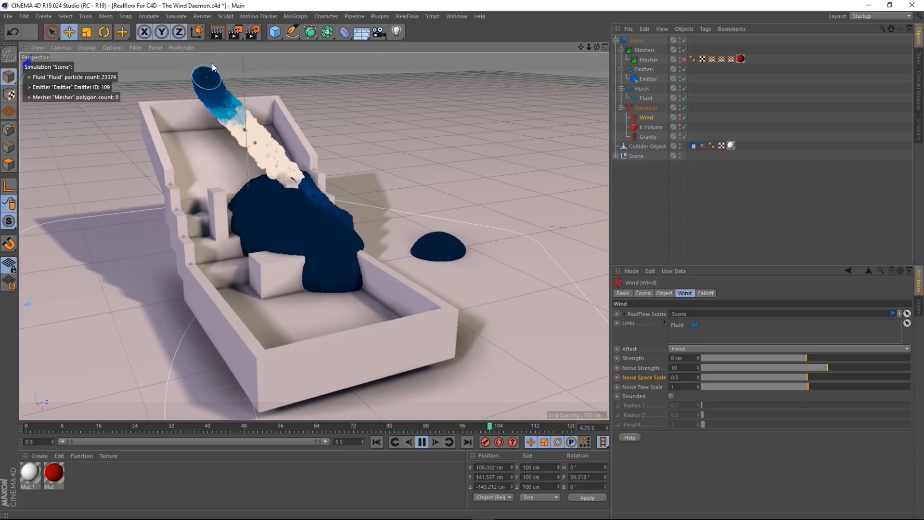
- Try a Noise Space Scale of 0.1, then settle on 2
click(692, 377)
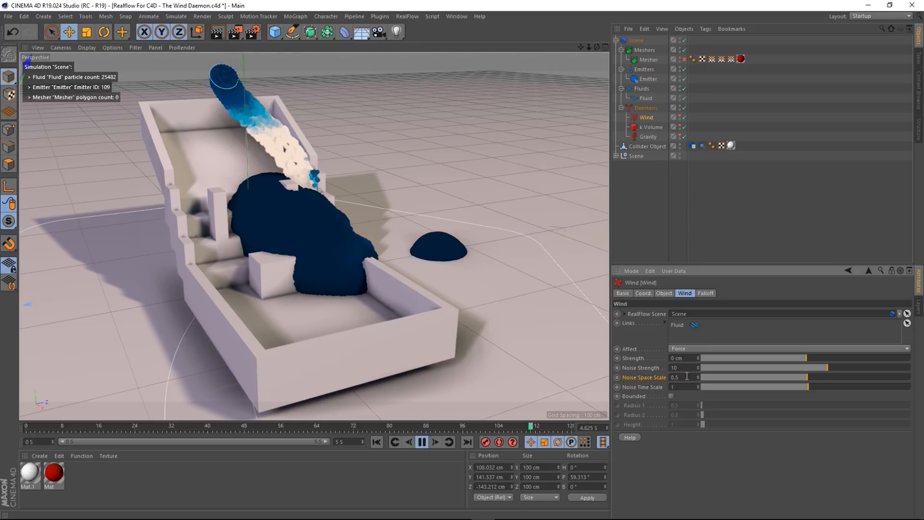
key(BackSpace)
text(1)
key(Return)
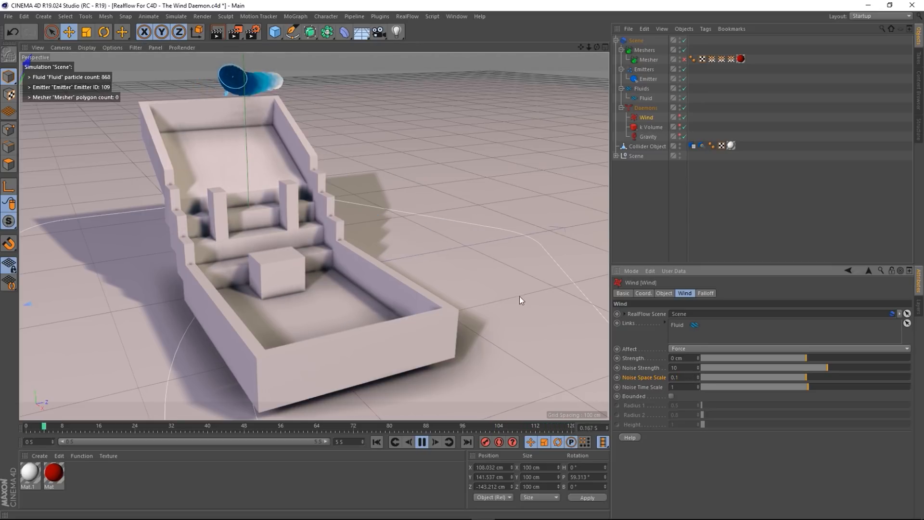
alt+right_drag(310, 148, 289, 159)
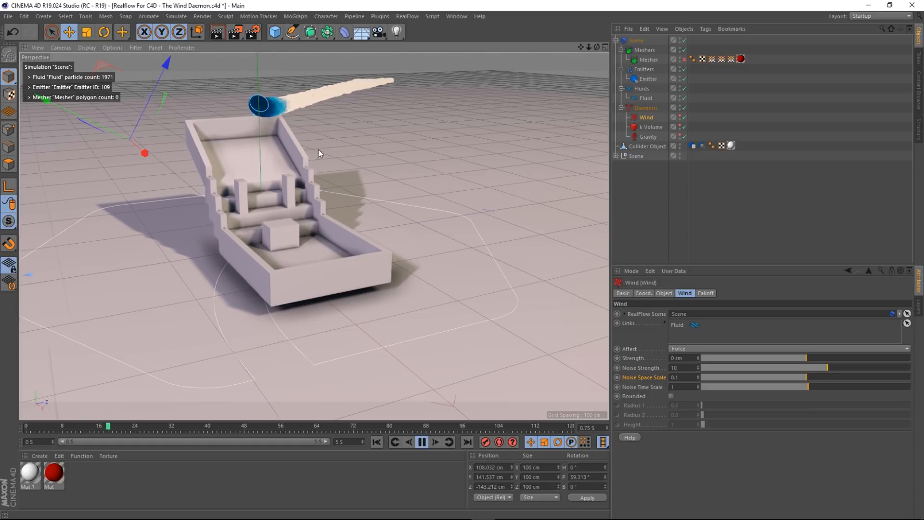
alt+drag(315, 149, 294, 166)
key(ctrl+shift+z)
alt+drag(334, 259, 343, 251)
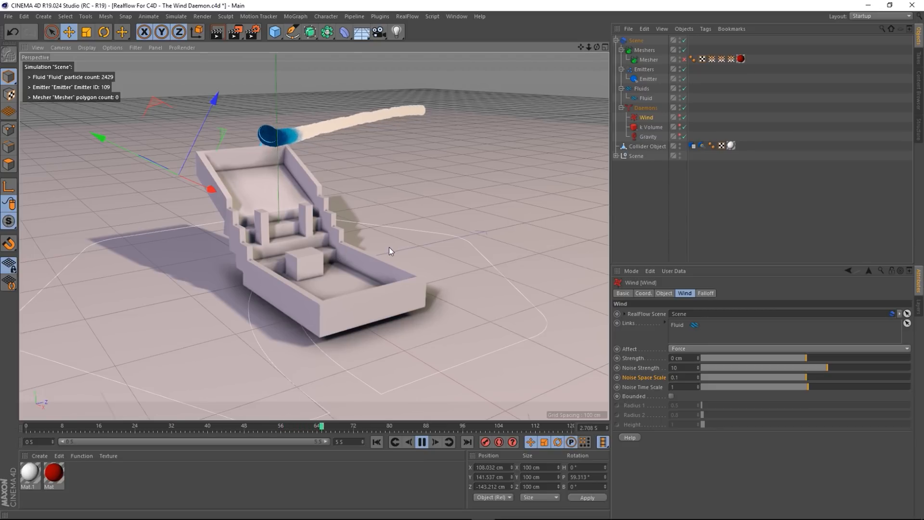
click(683, 380)
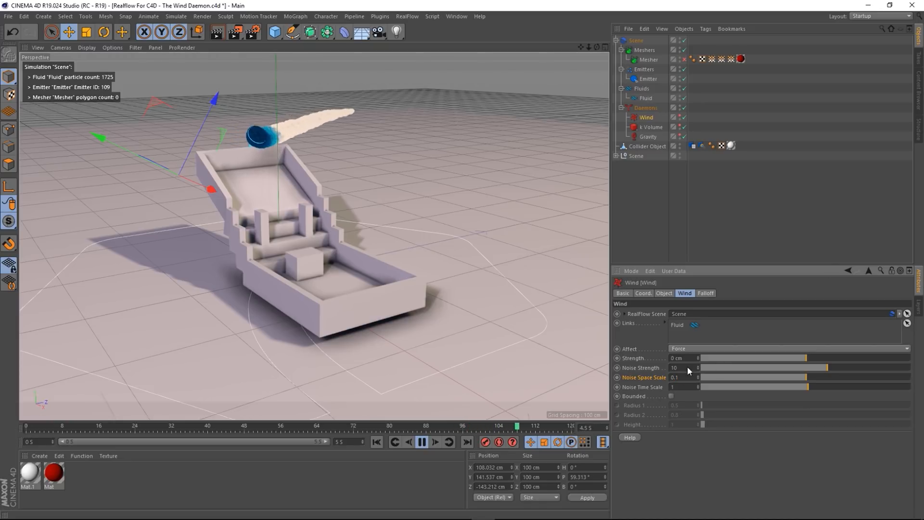
text(1)
key(Return)
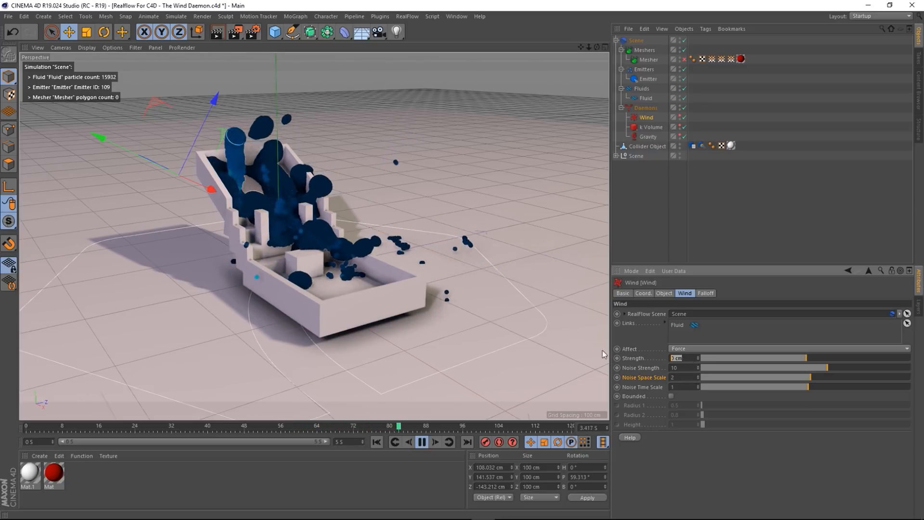
- Set the wind Strength to 500 cm and Noise Strength to 0.5
text(500)
key(Return)
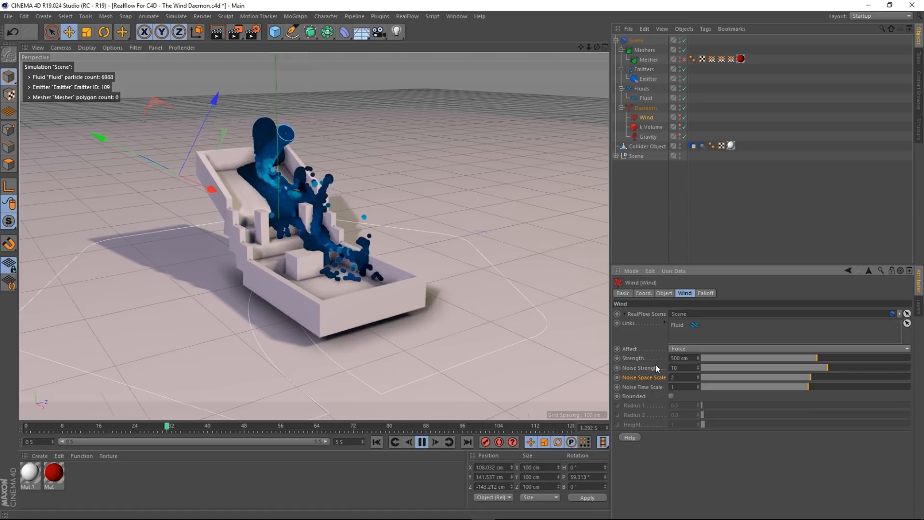
double_click(675, 367)
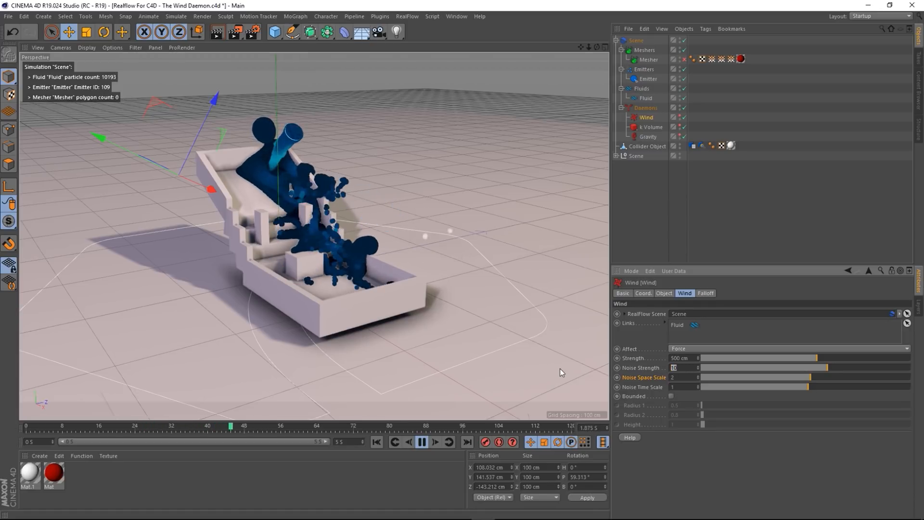
text(0.5)
key(Return)
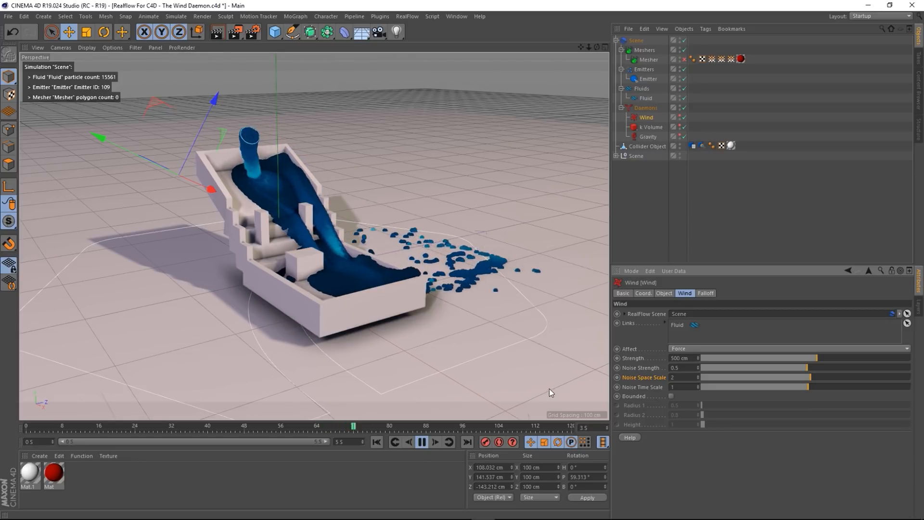
- Set Noise Space Scale to 0.5, then edit it down to 0.25
scroll(322, 256, up, 4)
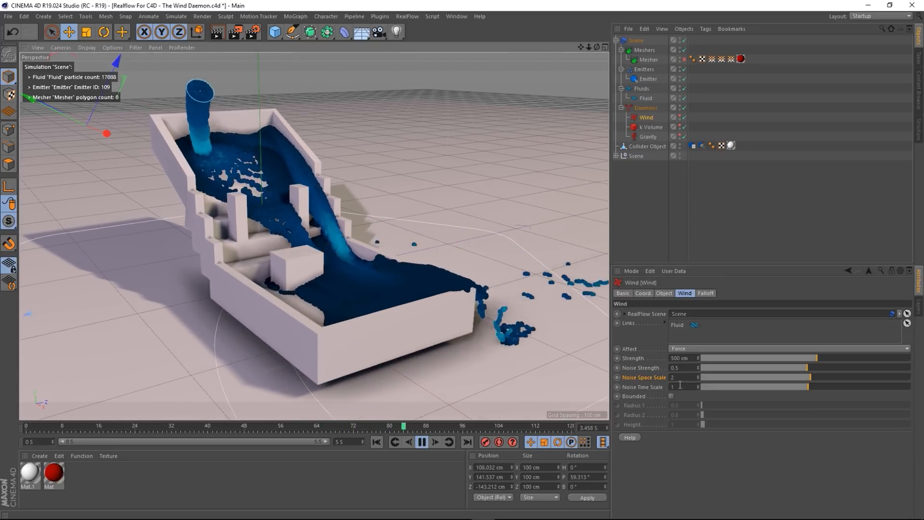
drag(681, 377, 602, 371)
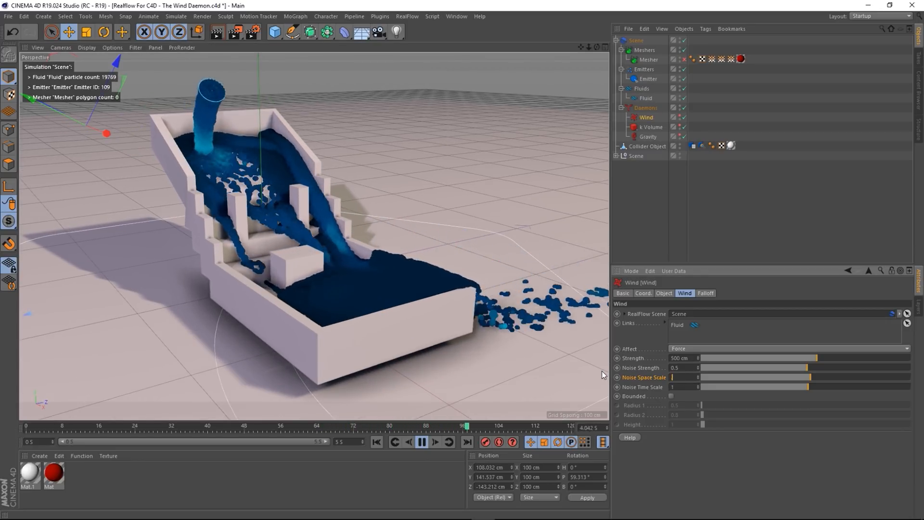
text(0.5)
key(Return)
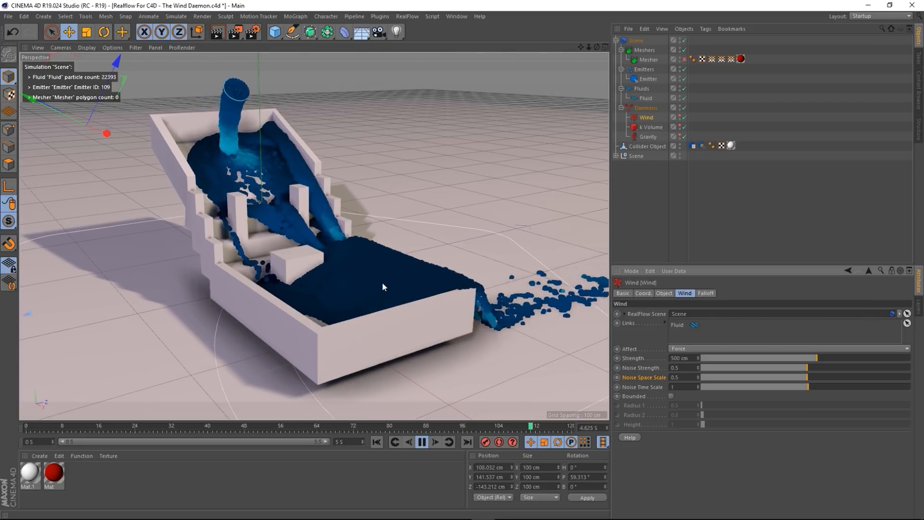
mouse_move(383, 299)
alt+mouse_down()
mouse_move(365, 324)
mouse_move(380, 314)
alt+mouse_up()
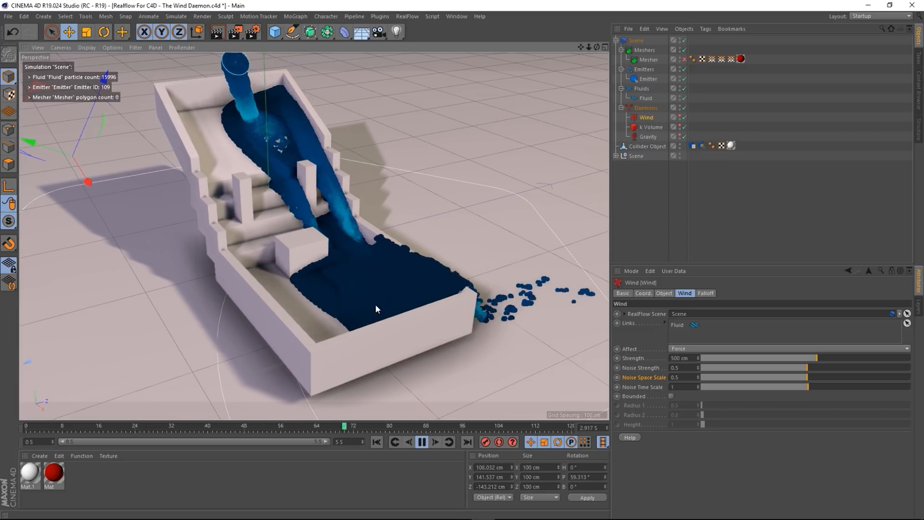
alt+drag(391, 307, 338, 320)
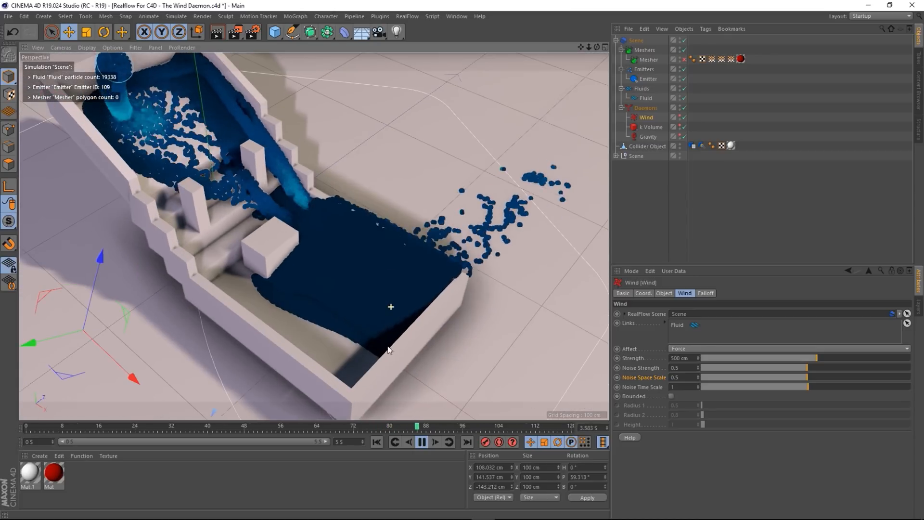
click(689, 379)
key(BackSpace)
key(BackSpace)
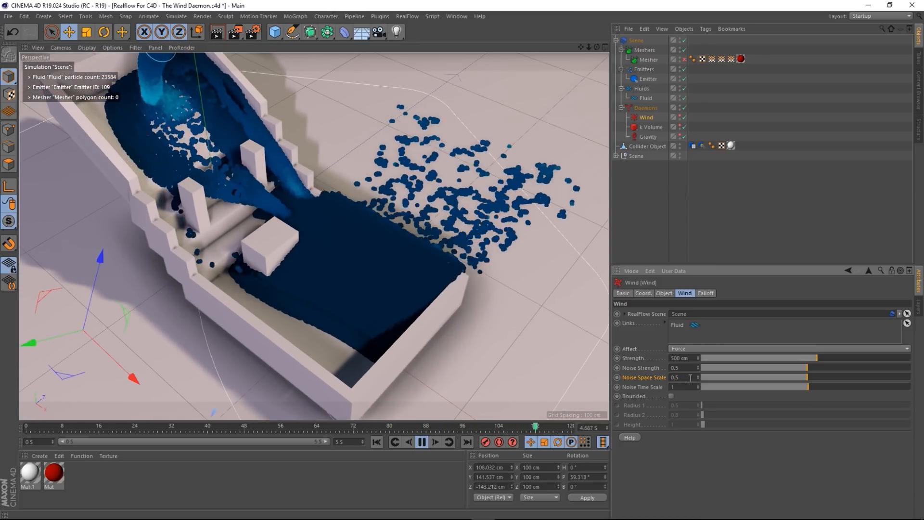
text(.)
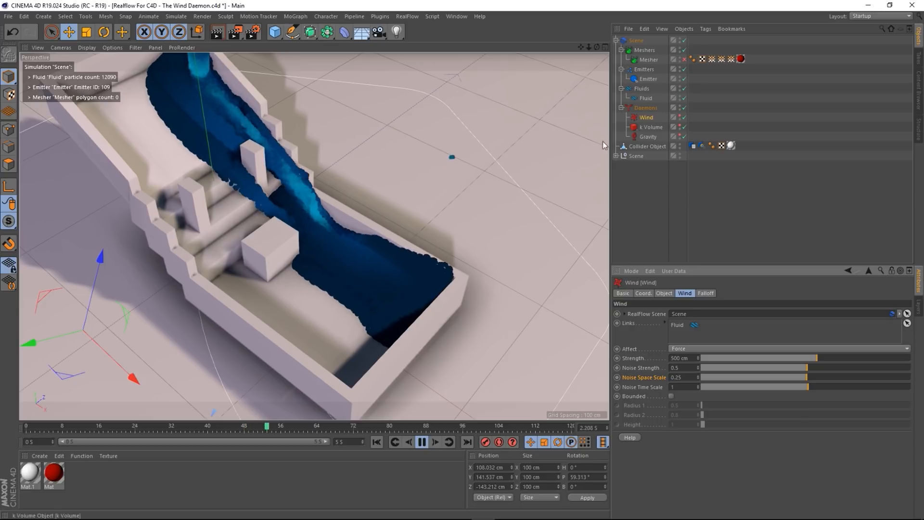
- Raise the wind's Noise Strength to 0.8
alt+drag(357, 270, 313, 240)
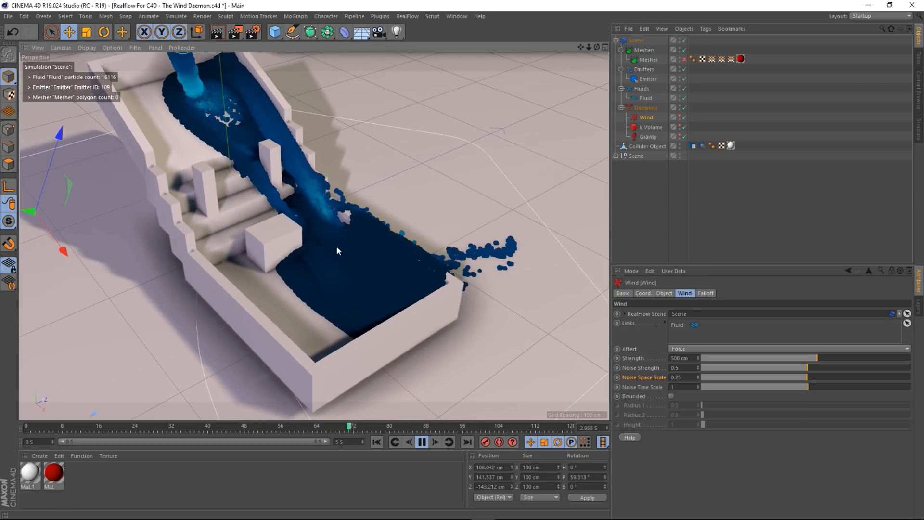
click(685, 367)
key(BackSpace)
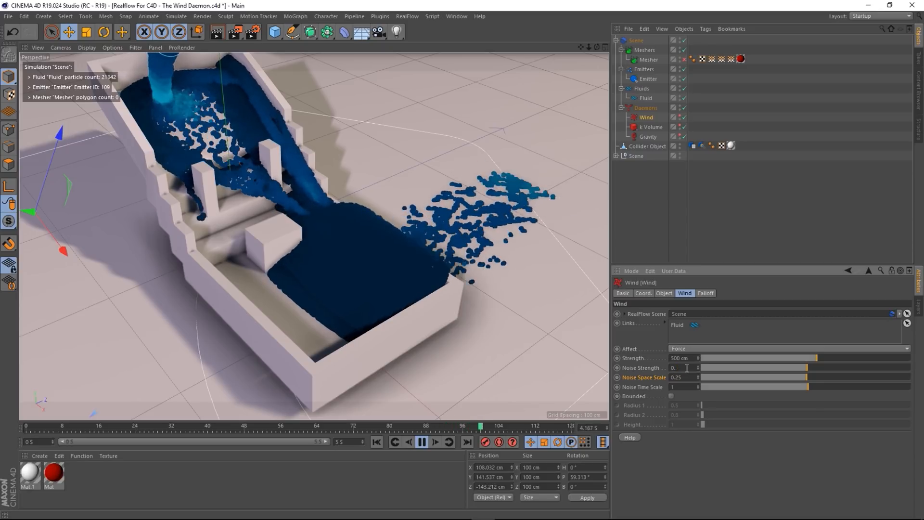
text(8)
key(Return)
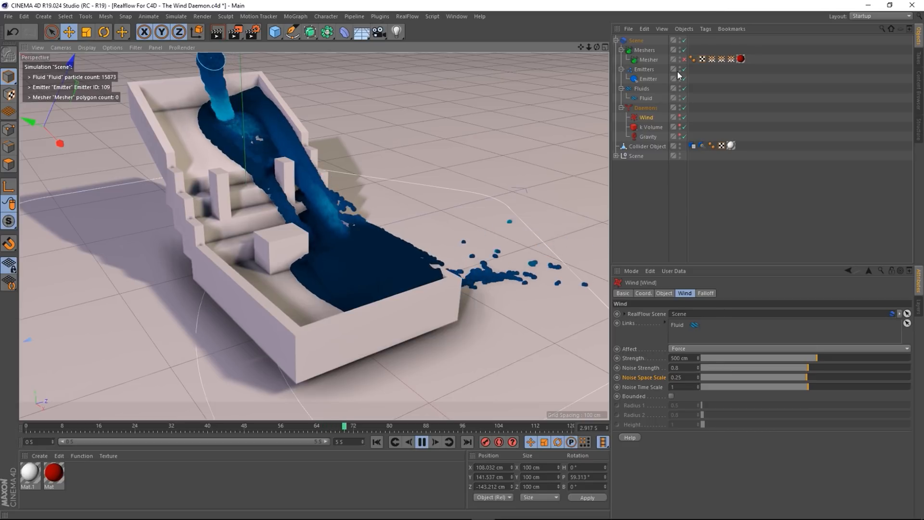
- Select the Fluid and change its particle display Size from 5 to 7
click(645, 99)
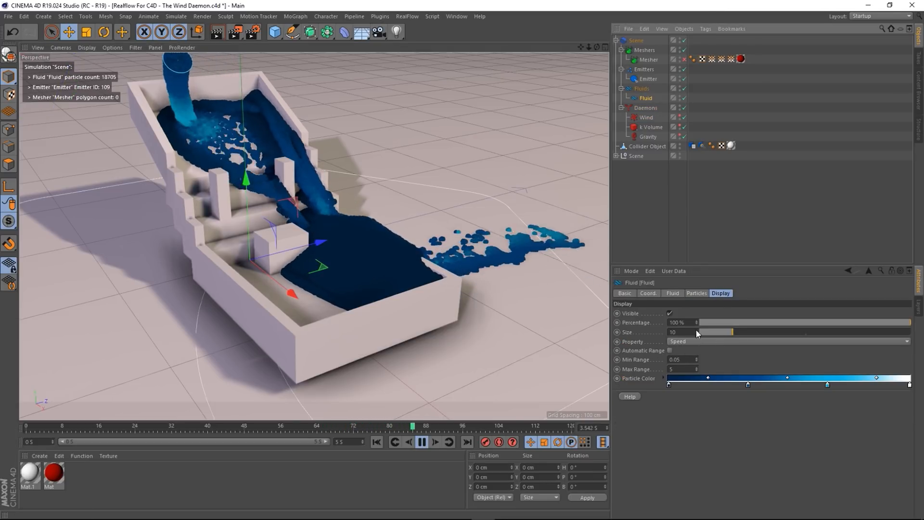
drag(689, 330, 499, 330)
text(5)
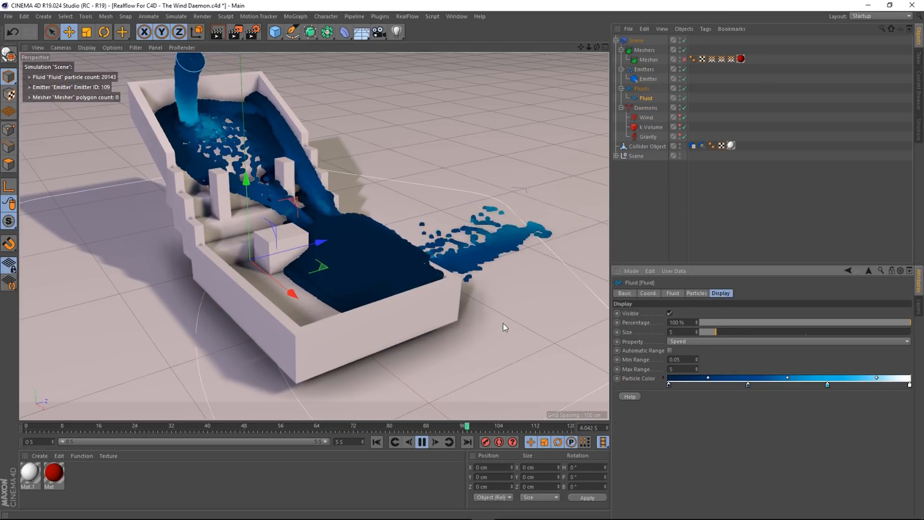
key(Return)
alt+drag(365, 250, 366, 252)
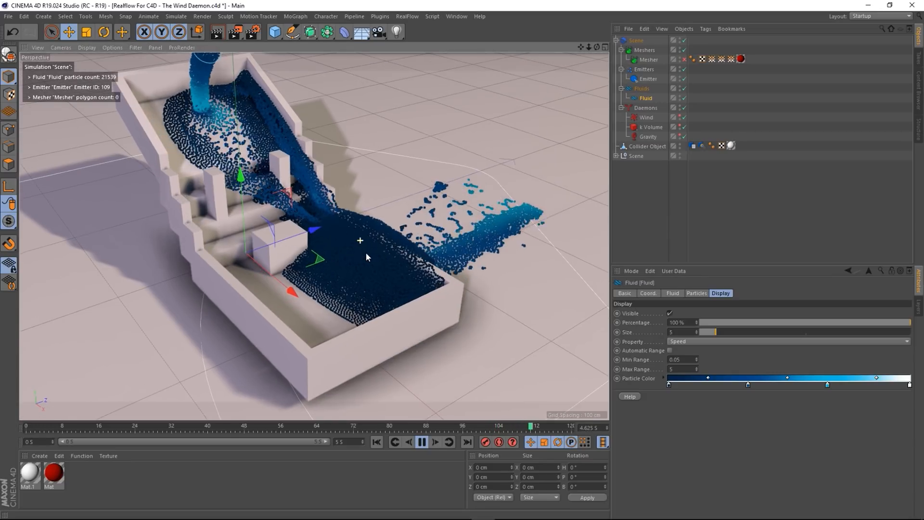
click(680, 331)
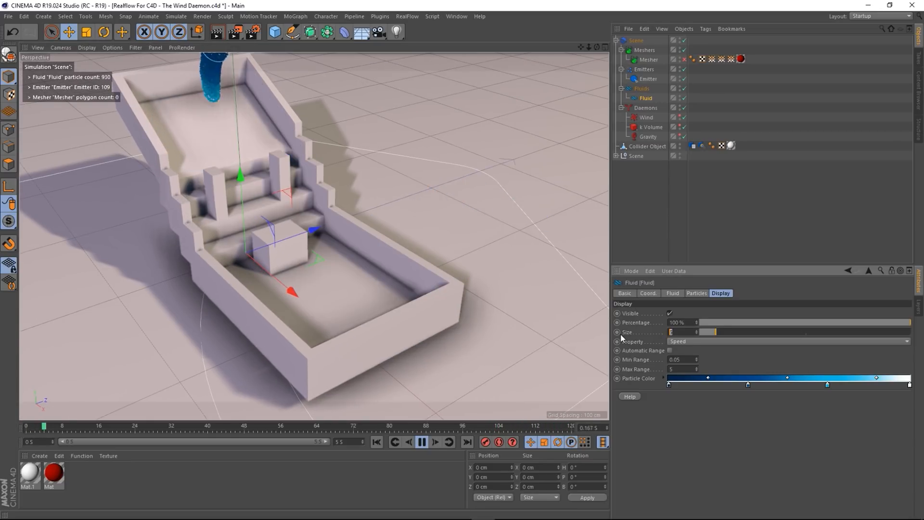
text(7)
key(Return)
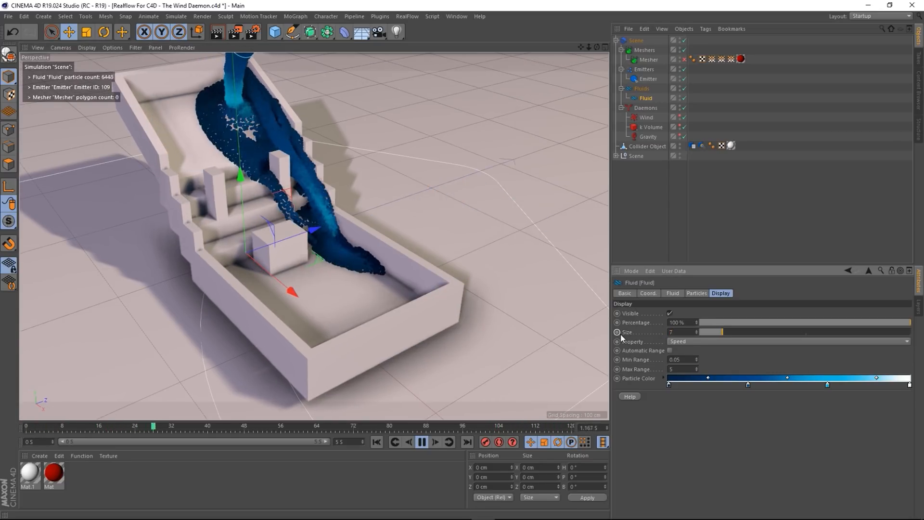
alt+drag(375, 337, 355, 314)
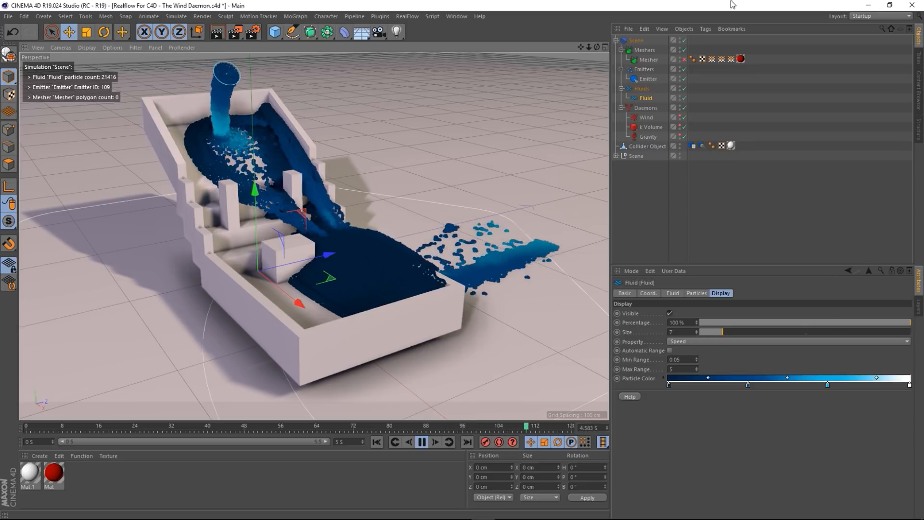
- Select Wind and set Noise Time Scale to 1 and Noise Strength to 5
click(649, 116)
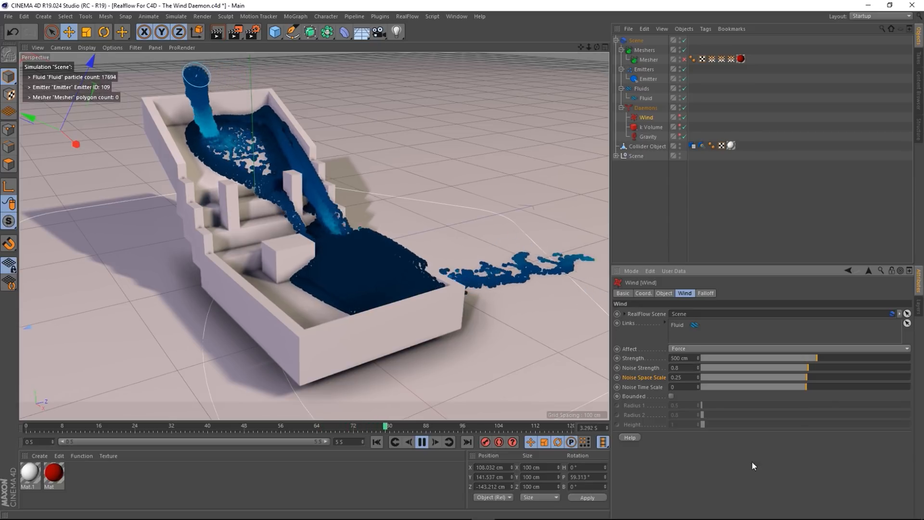
double_click(680, 389)
text(1)
key(Return)
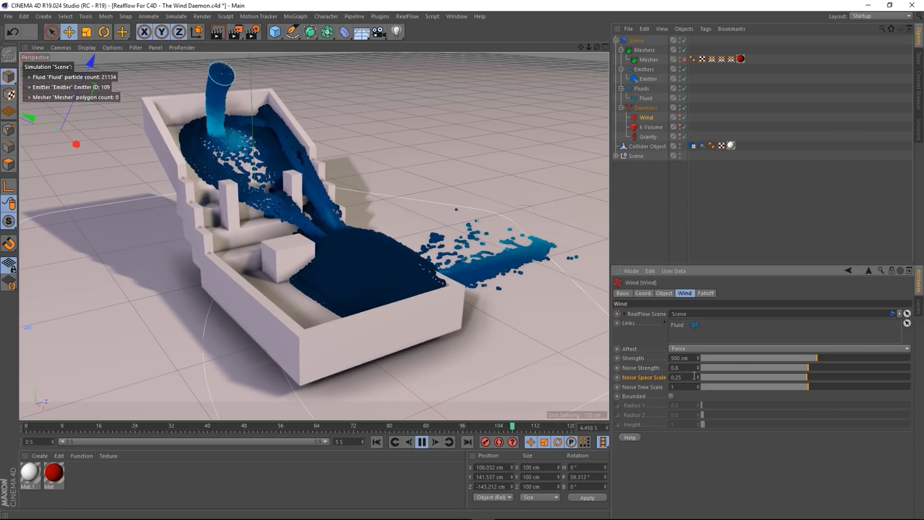
text(5)
key(Return)
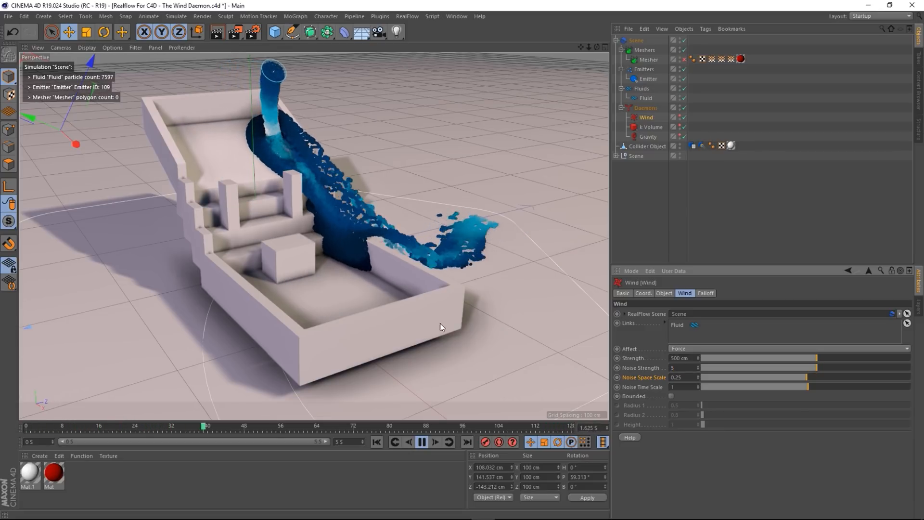
- Try a Noise Space Scale of 5, then undo it back to 0.25
alt+drag(393, 326, 522, 351)
alt+drag(376, 322, 363, 330)
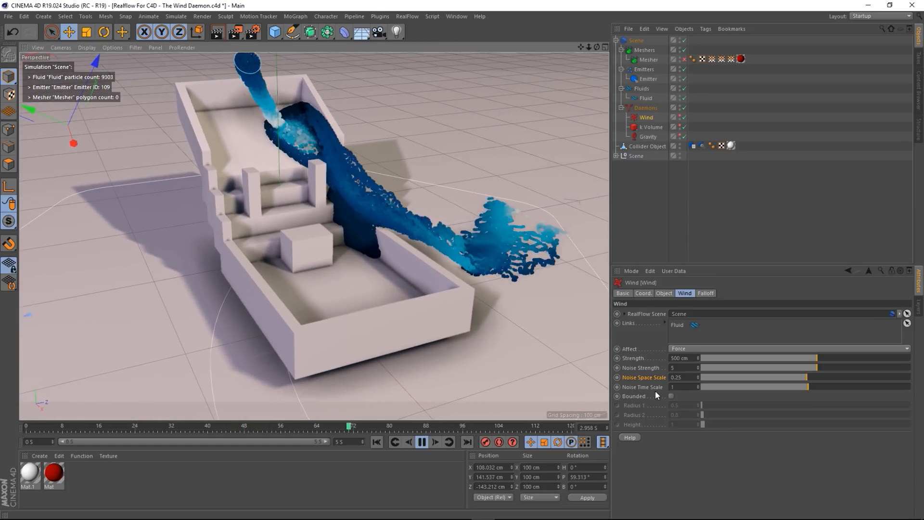
drag(689, 377, 571, 377)
text(5)
key(Return)
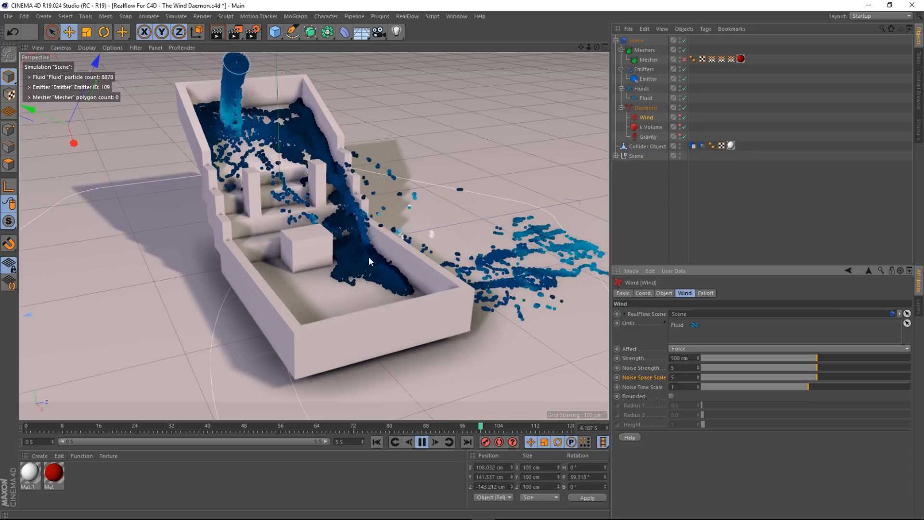
scroll(380, 273, up, 5)
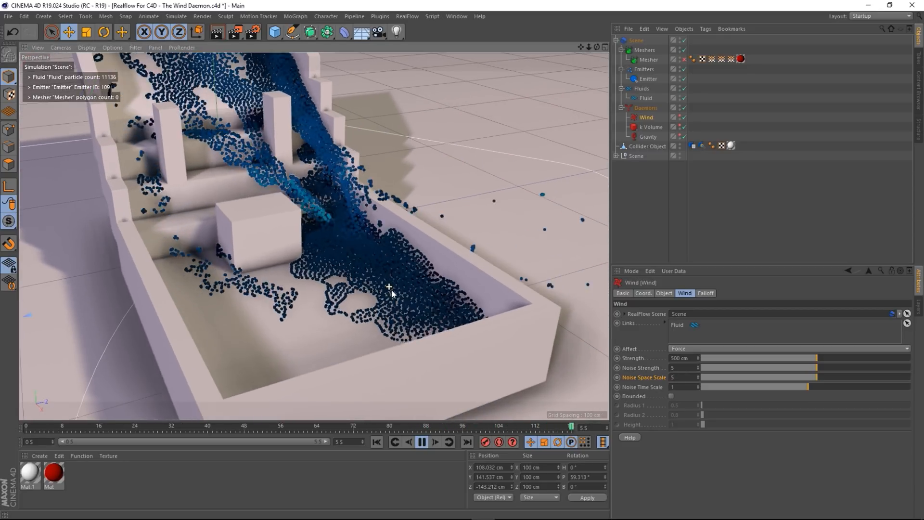
scroll(391, 288, down, 5)
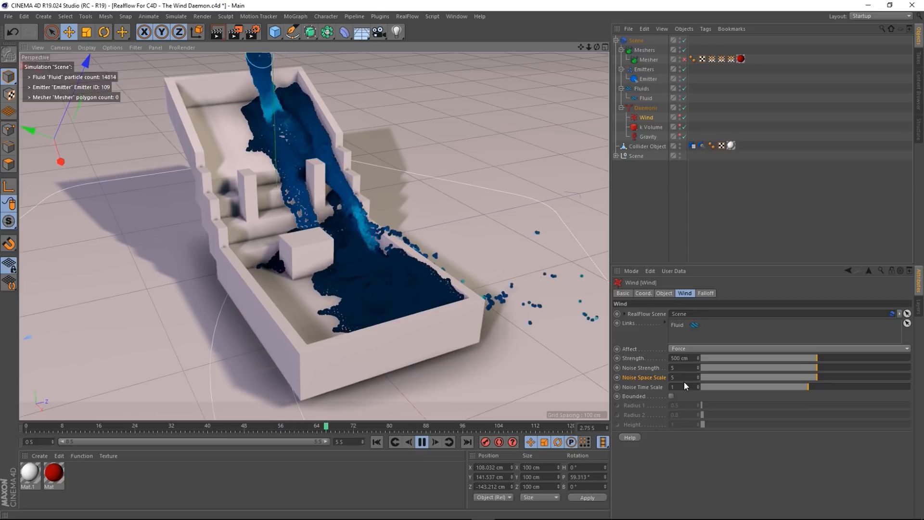
key(ctrl+z)
key(ctrl+z)
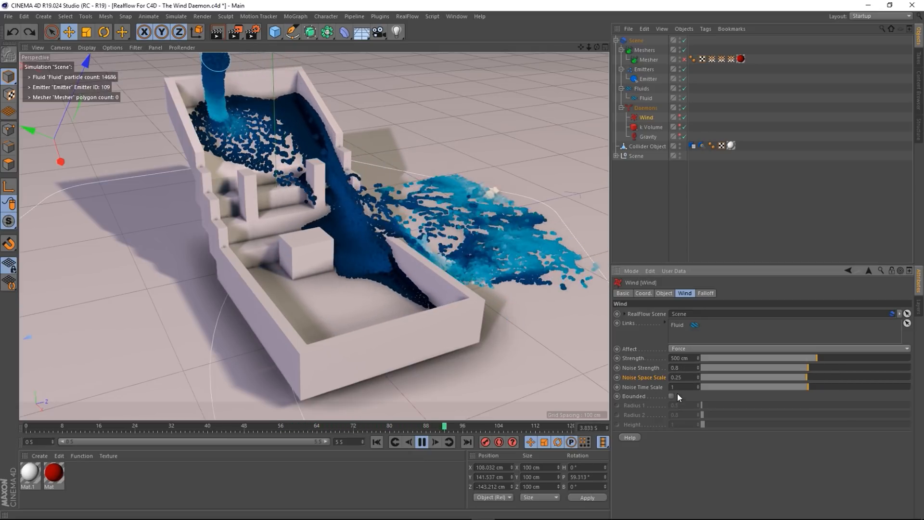
- Set Noise Time Scale to 10 and Noise Strength to 3
double_click(679, 387)
text(10)
key(Return)
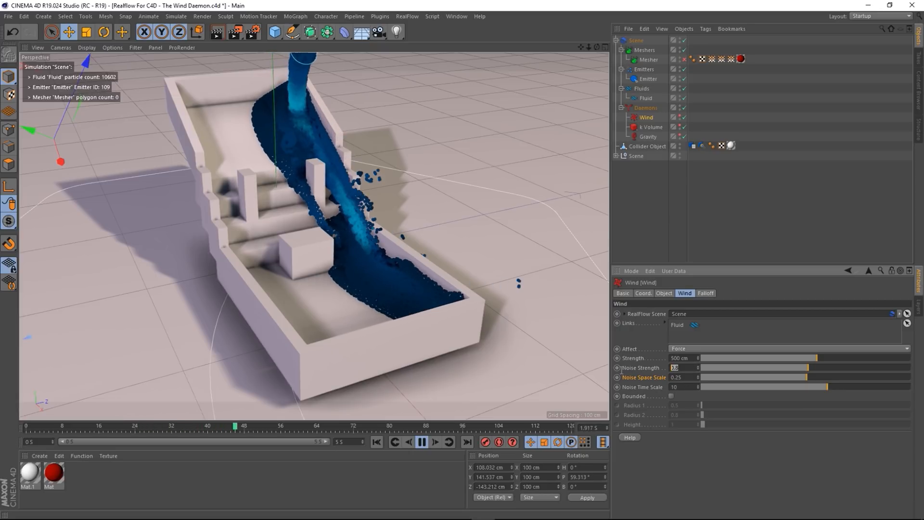
text(3)
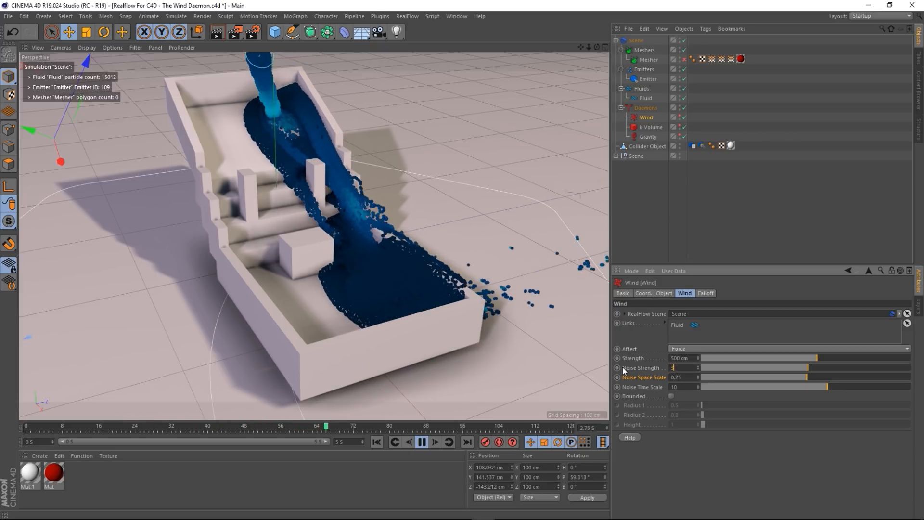
key(Return)
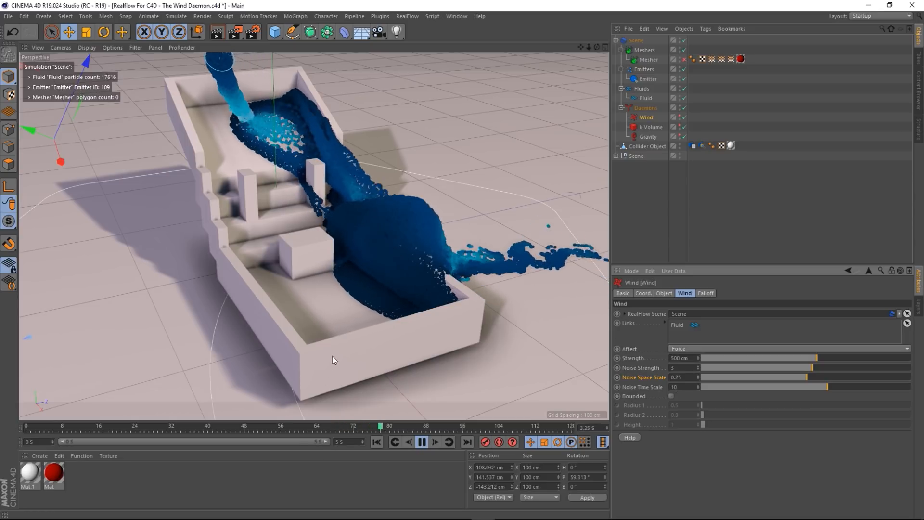
mouse_move(373, 361)
alt+mouse_down()
mouse_move(339, 367)
mouse_move(392, 354)
mouse_move(350, 354)
mouse_move(360, 371)
alt+mouse_up()
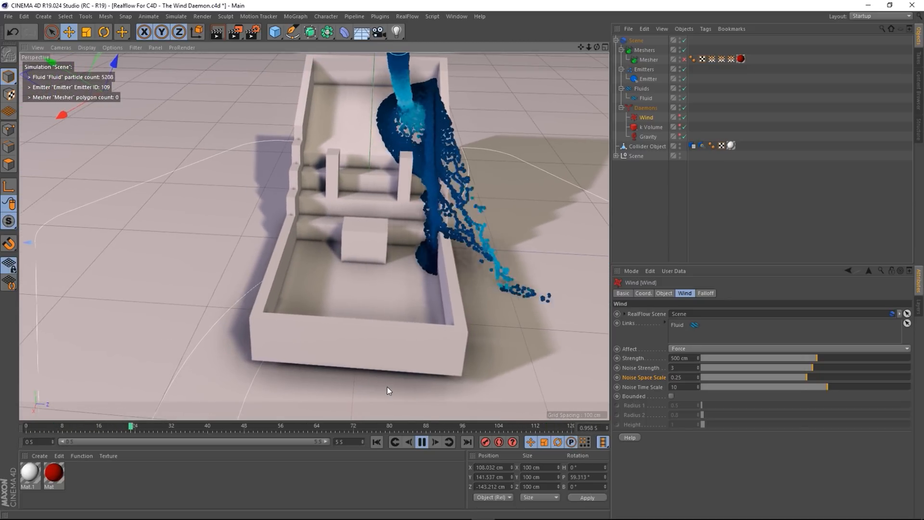
- Set the Wind's Noise Time Scale to 20
click(683, 386)
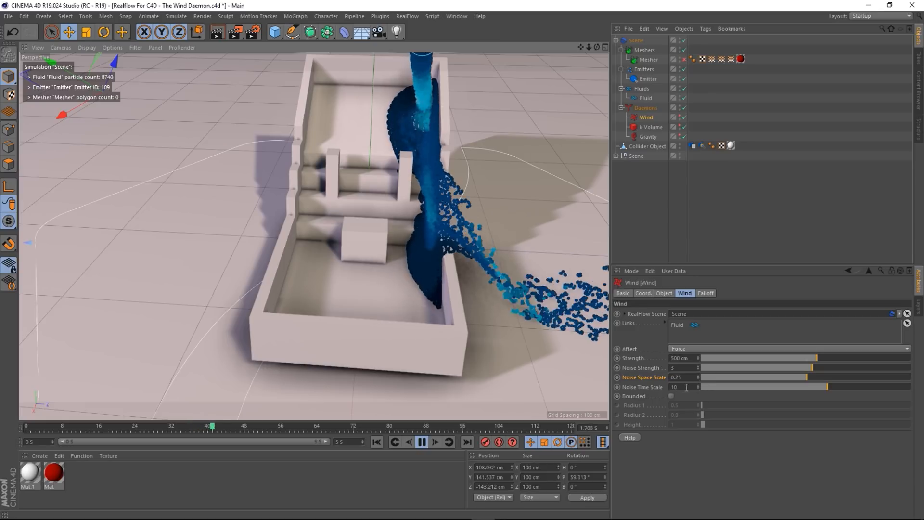
text(20)
key(Return)
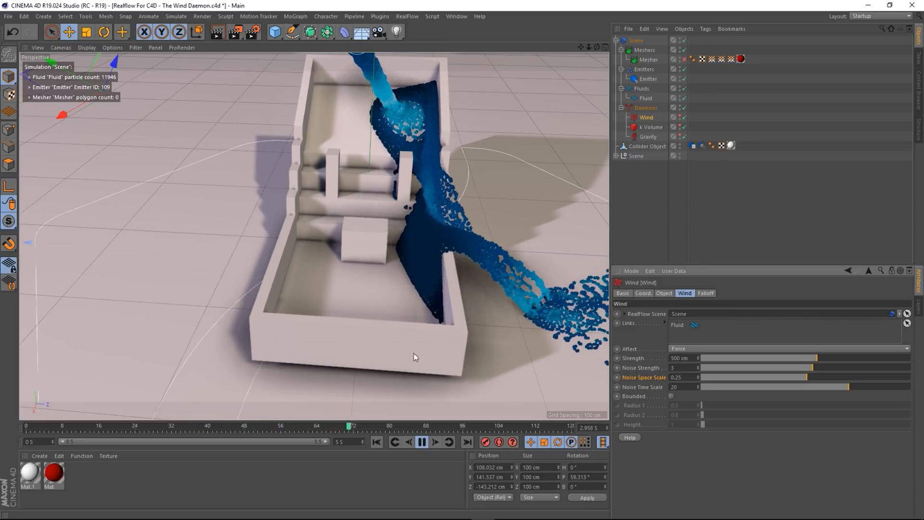
alt+drag(378, 351, 418, 345)
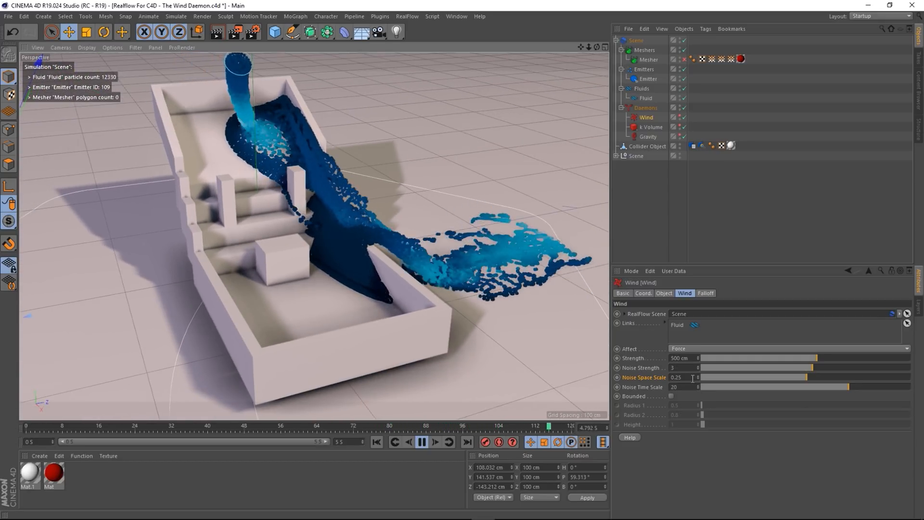
- Set Noise Space Scale to 1 and review the whole tray
drag(693, 378, 625, 367)
text(1)
key(Return)
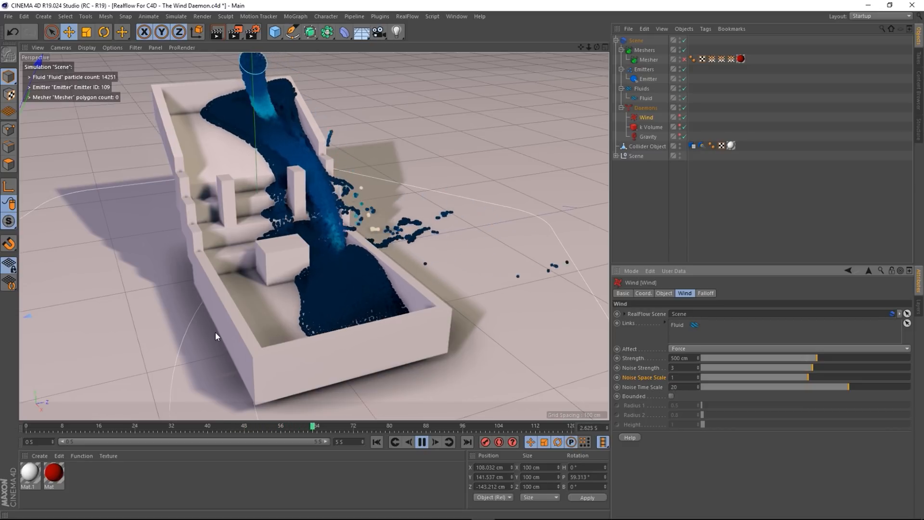
alt+drag(310, 304, 333, 298)
scroll(273, 227, up, 3)
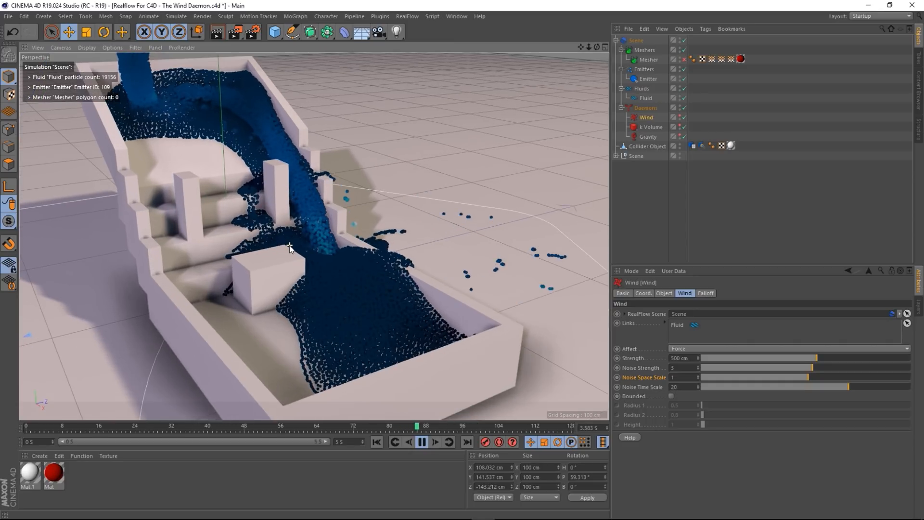
scroll(292, 245, down, 5)
scroll(293, 246, down, 1)
alt+drag(292, 259, 279, 284)
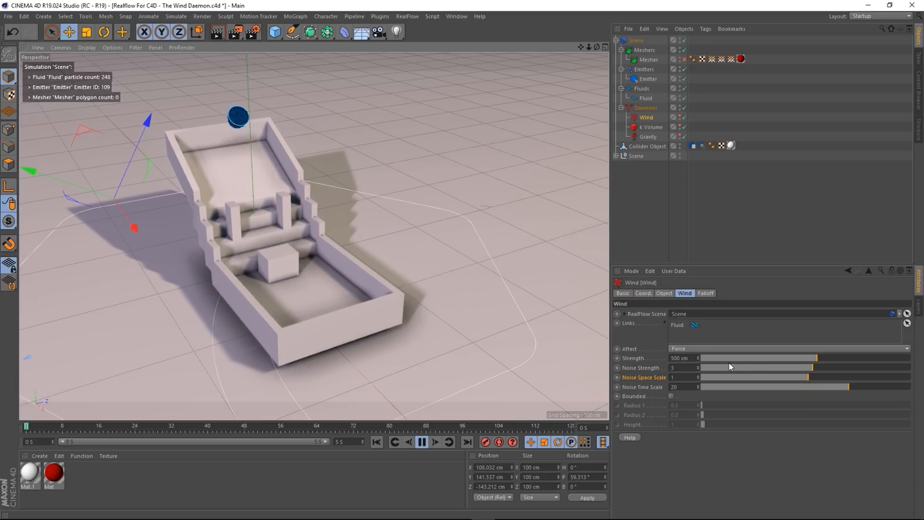
- Reset Strength, Noise Strength, Noise Space Scale and Noise Time Scale to defaults
right_click(639, 367)
click(664, 410)
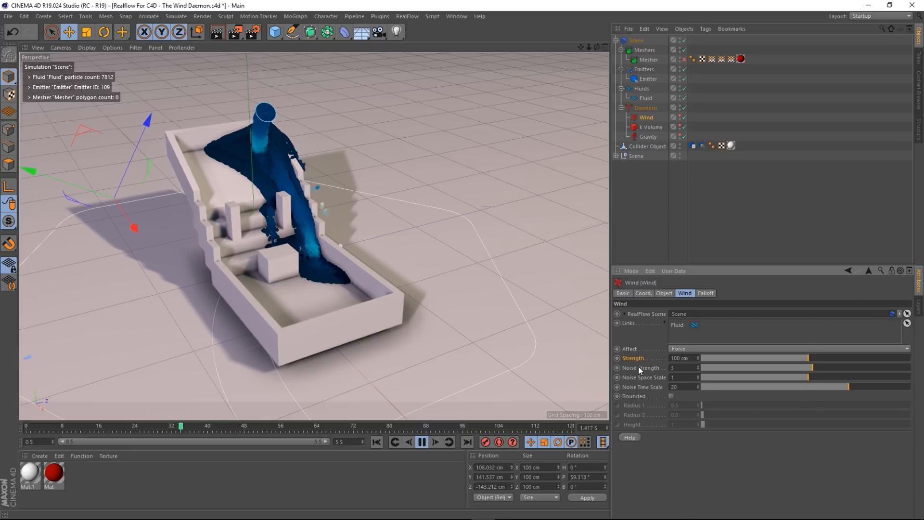
right_click(640, 368)
click(662, 409)
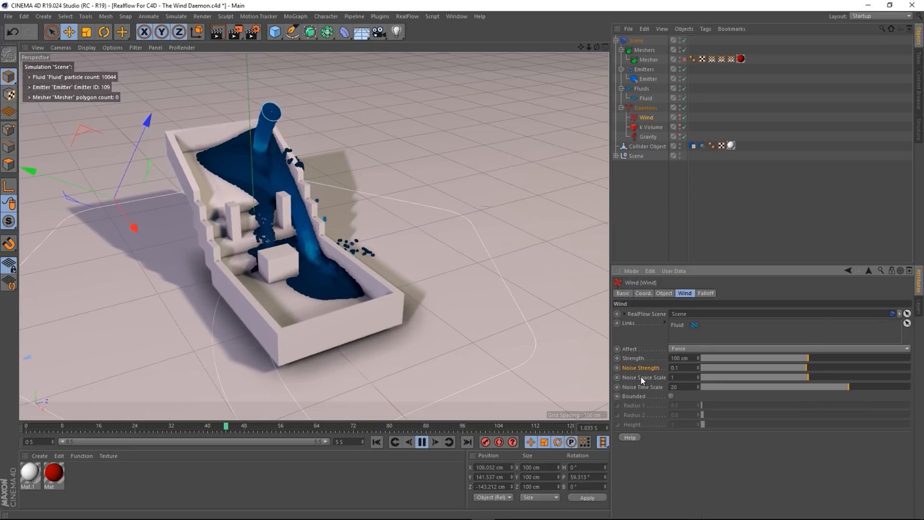
right_click(640, 379)
click(666, 408)
right_click(639, 388)
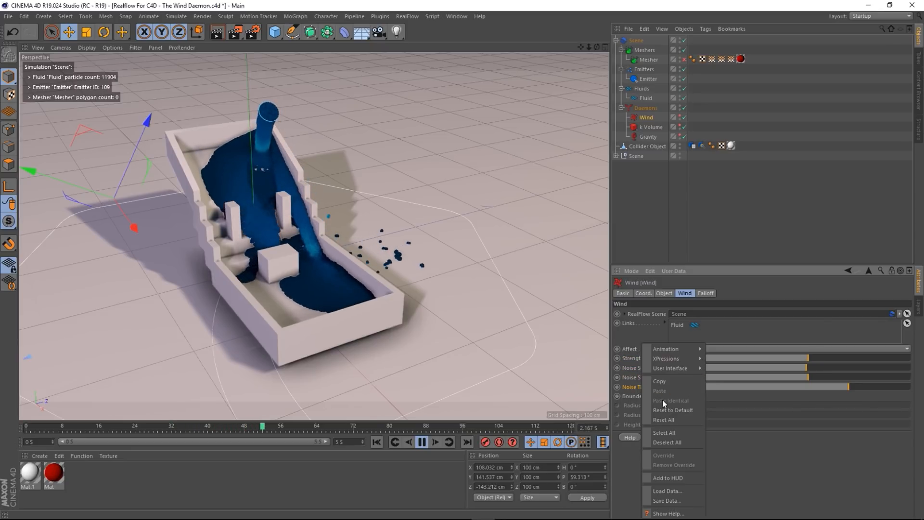
click(680, 409)
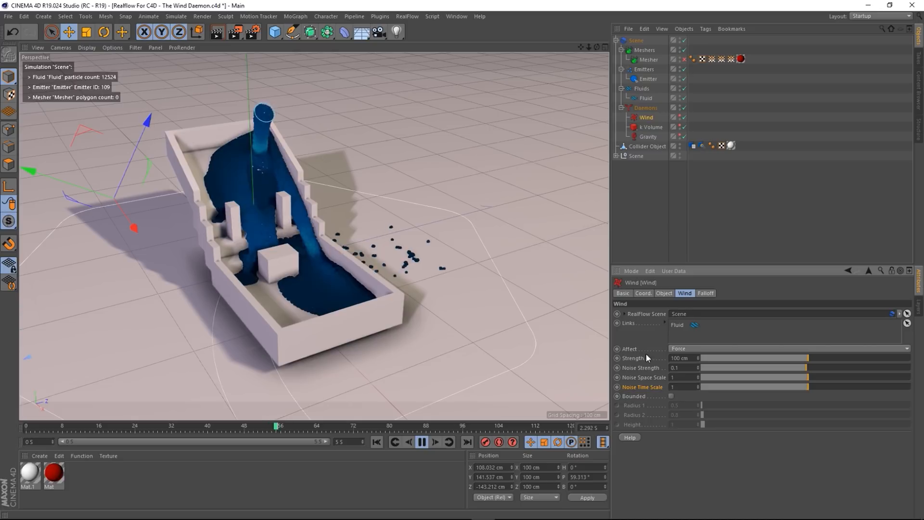
- Set the wind Strength to 500 cm and Noise Strength to 0.5
double_click(690, 357)
text(500)
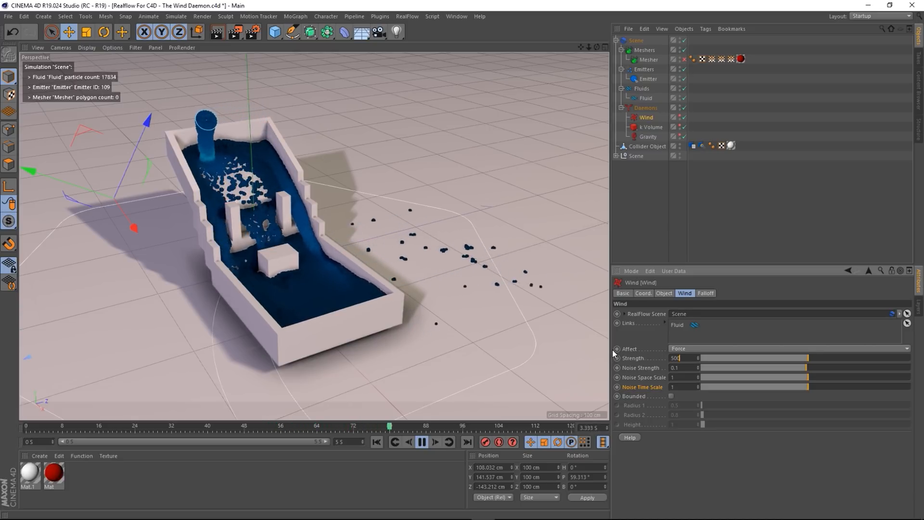
key(Return)
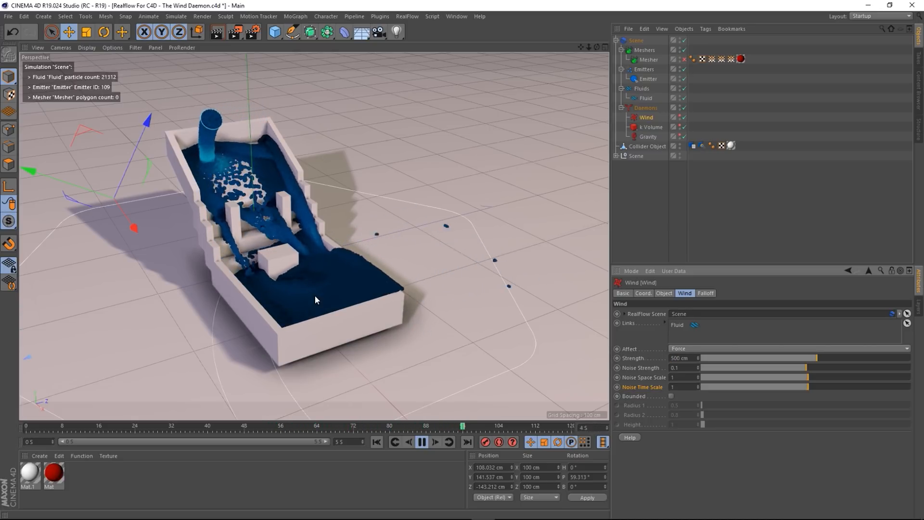
double_click(678, 368)
text(0)
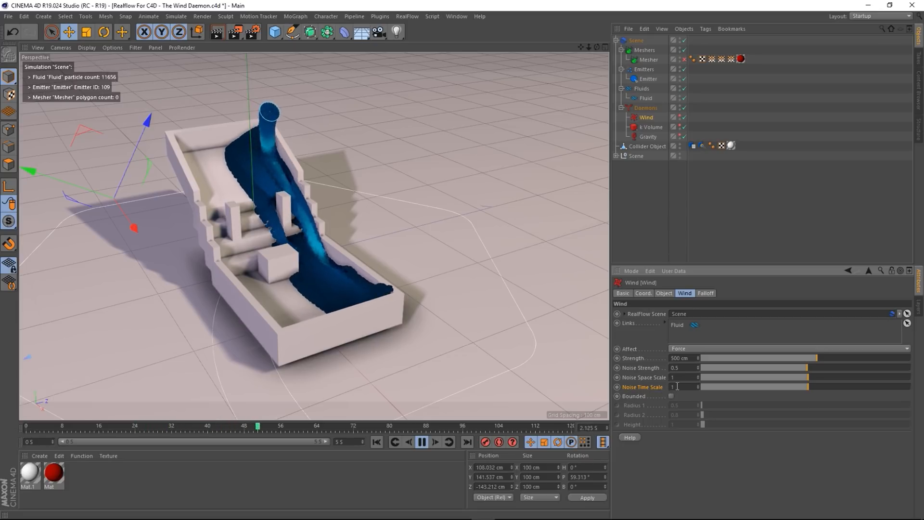
alt+drag(313, 270, 289, 273)
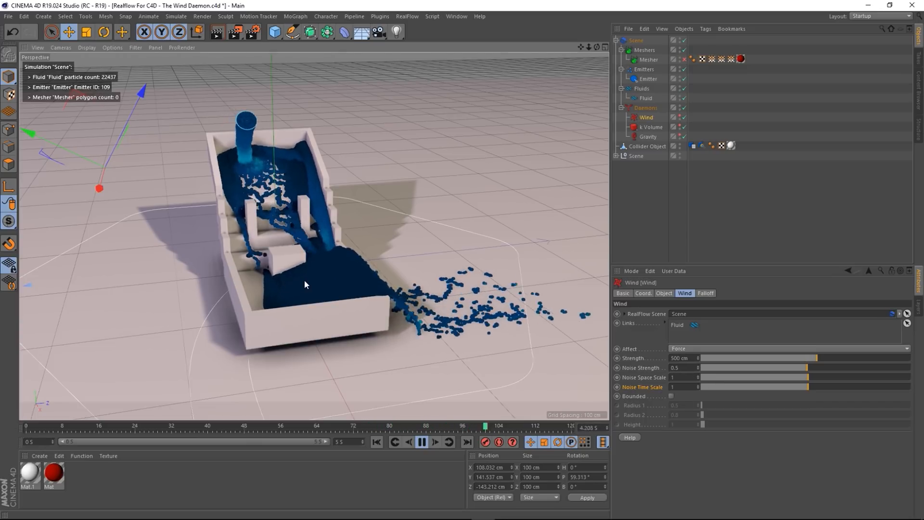
mouse_move(304, 279)
alt+mouse_down()
mouse_move(307, 293)
mouse_move(316, 288)
alt+mouse_up()
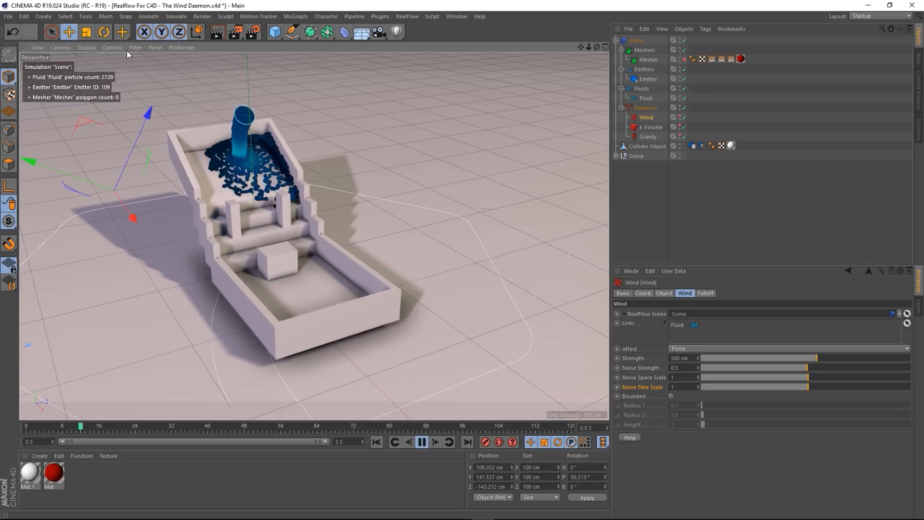
- Make the Wind bounded and visible in the viewport, toggling Bounded off and on
click(671, 395)
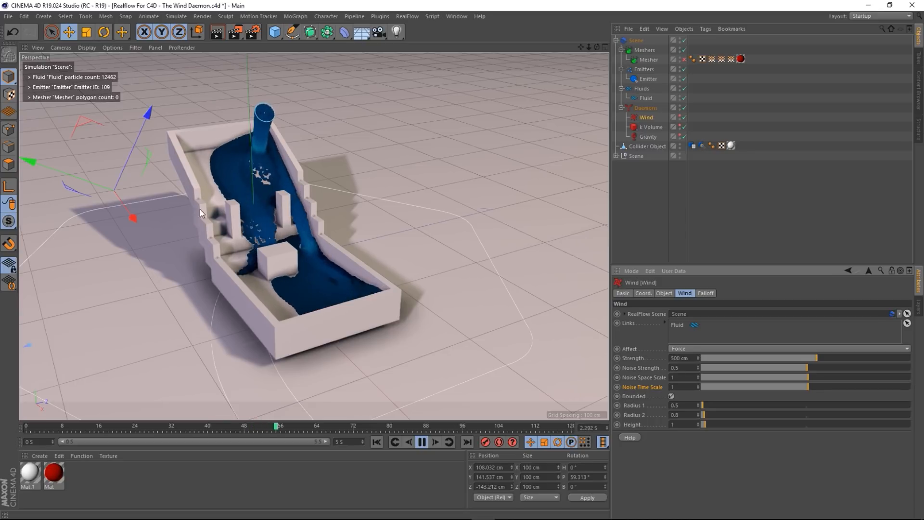
alt+click(680, 115)
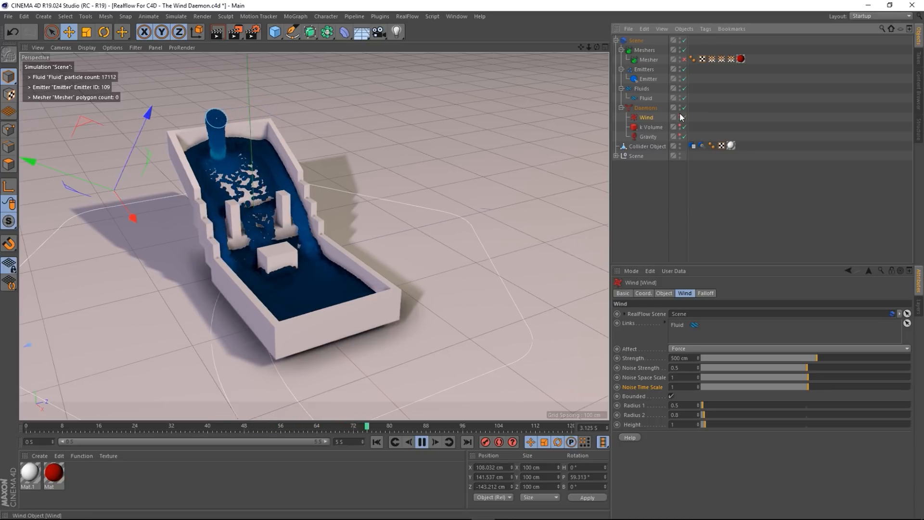
alt+drag(223, 247, 224, 268)
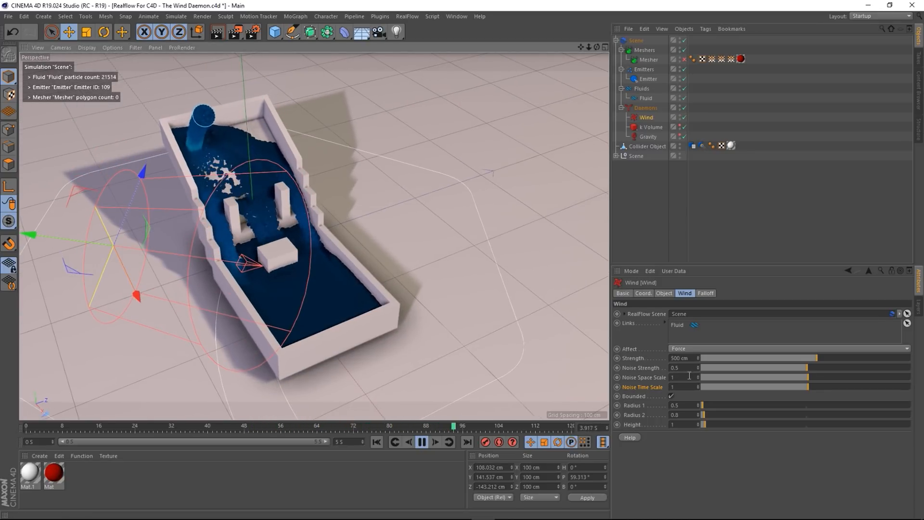
click(671, 395)
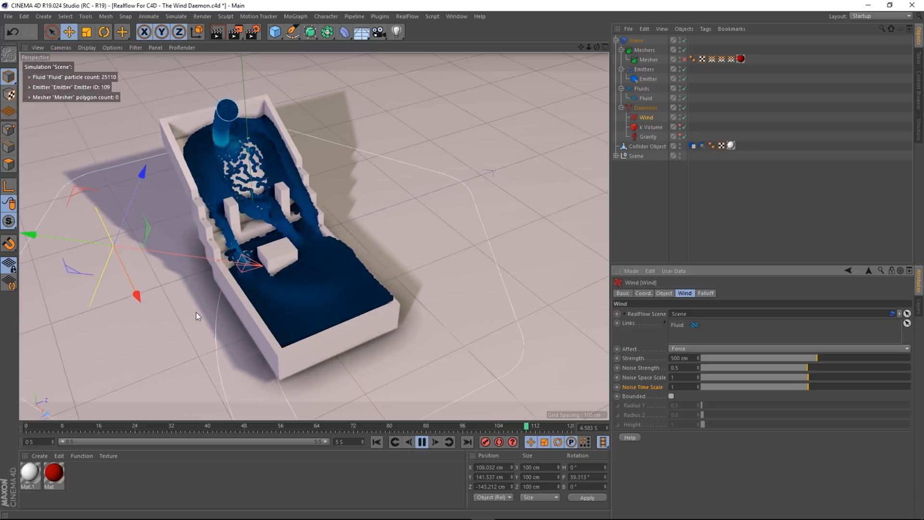
click(671, 396)
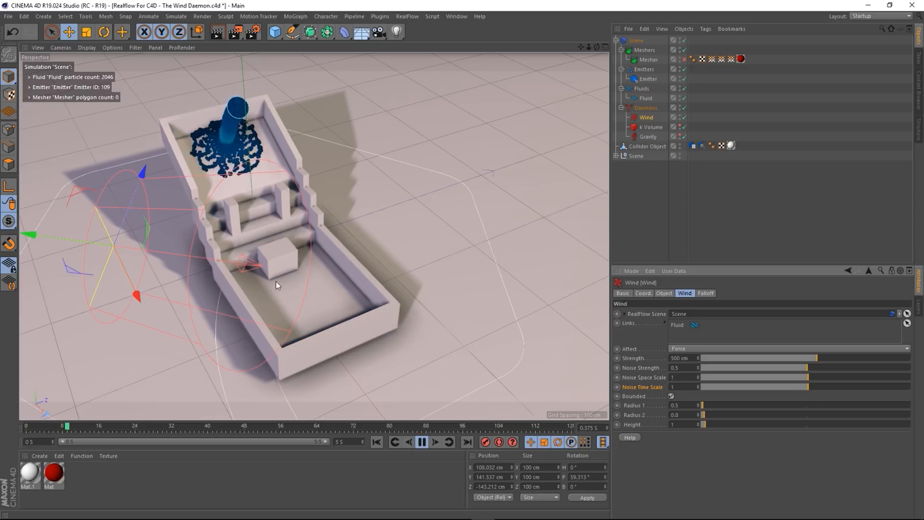
- Narrow the bounded Wind's Radius 2 to 0.6 while viewing the container
alt+drag(275, 281, 126, 146)
mouse_move(275, 206)
alt+mouse_down()
mouse_move(263, 210)
mouse_move(271, 208)
alt+mouse_up()
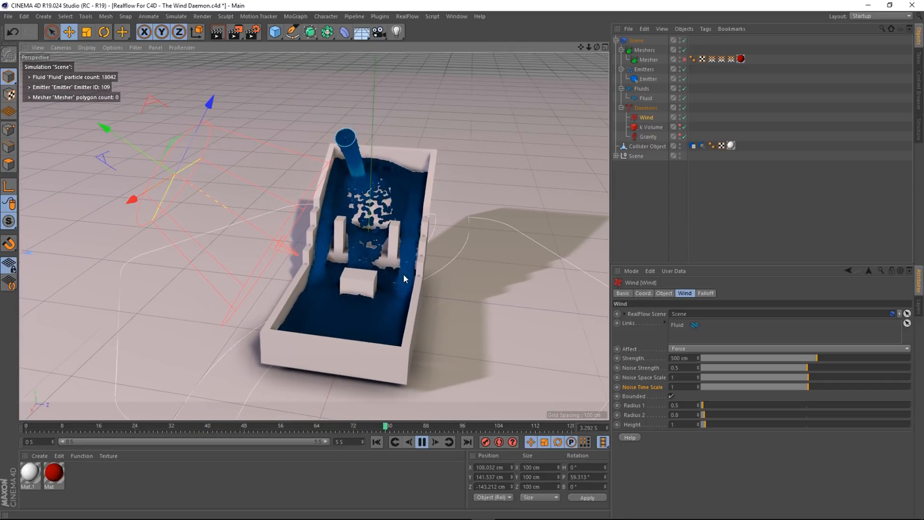
alt+drag(348, 317, 322, 326)
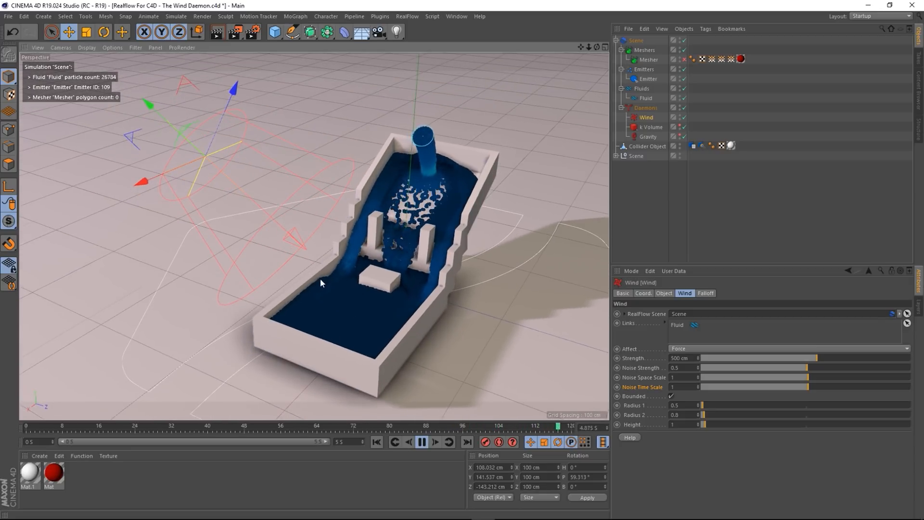
alt+drag(319, 280, 336, 276)
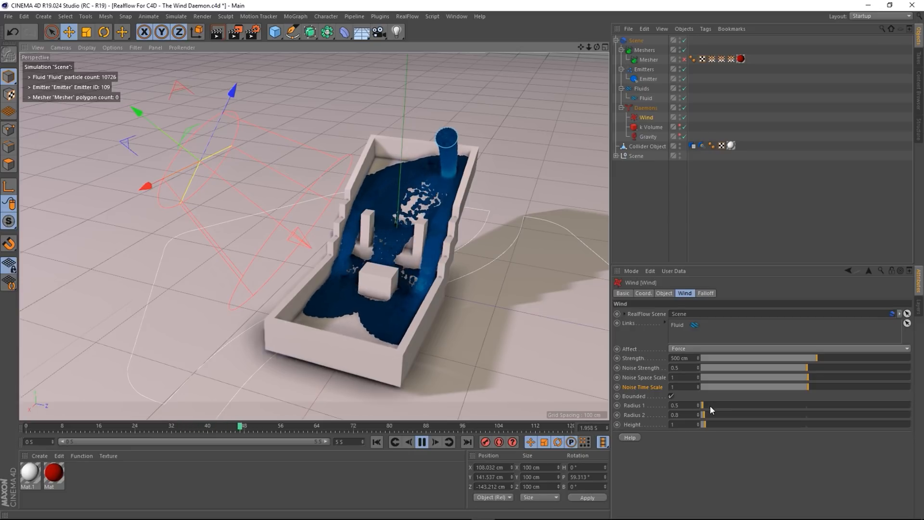
mouse_move(705, 404)
mouse_down()
mouse_move(717, 417)
mouse_move(704, 418)
mouse_up()
- Return Radius 2 to 0.8 and raise the Wind's bounded Height to 2.6
alt+drag(261, 328, 339, 351)
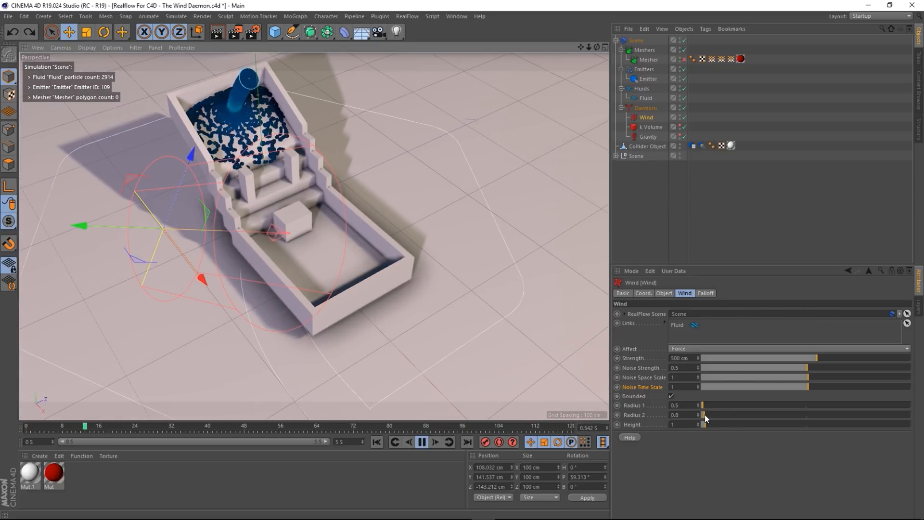
drag(704, 414, 703, 415)
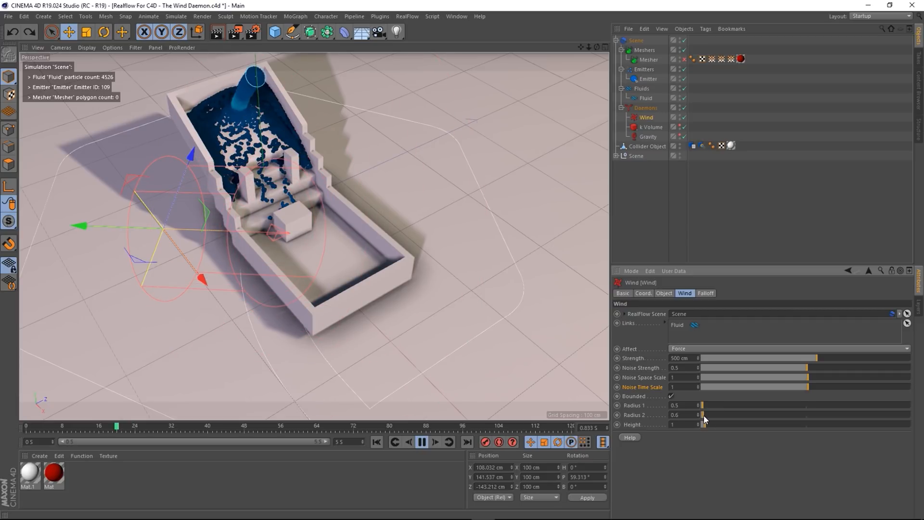
drag(704, 415, 718, 415)
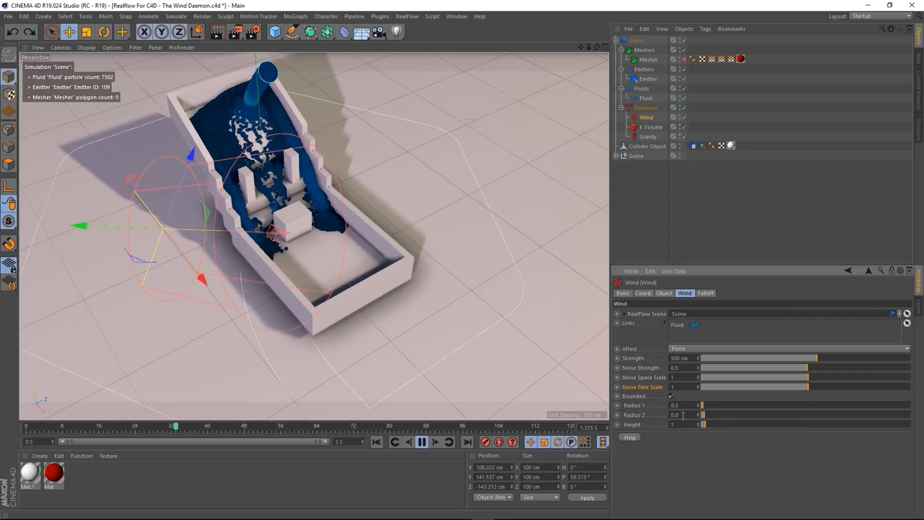
alt+drag(361, 295, 303, 262)
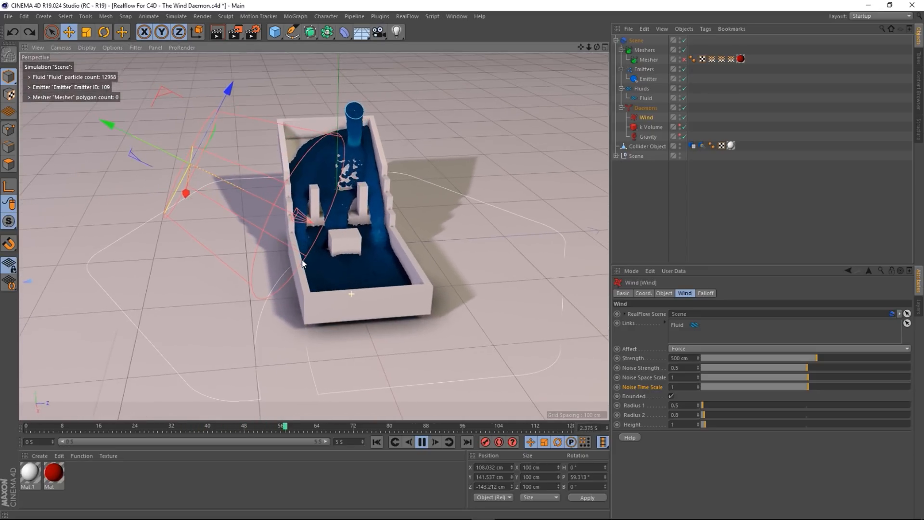
drag(705, 423, 707, 422)
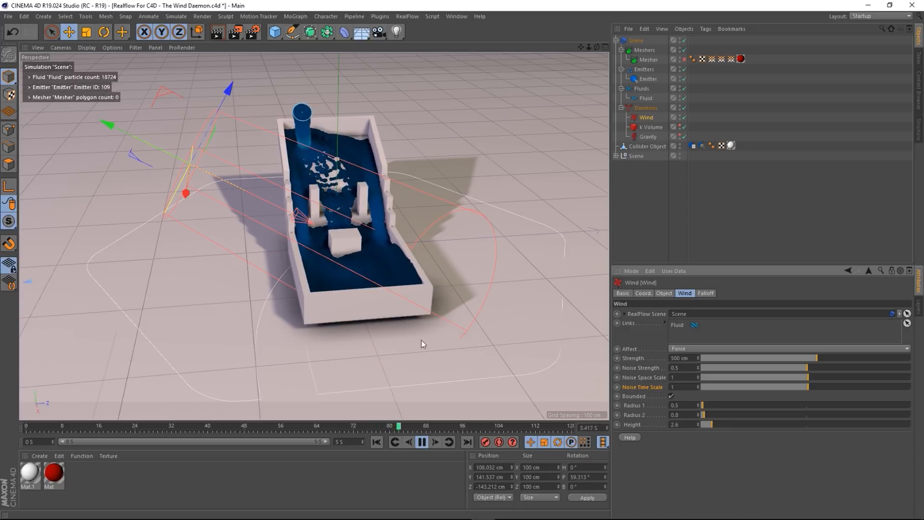
alt+drag(382, 299, 423, 319)
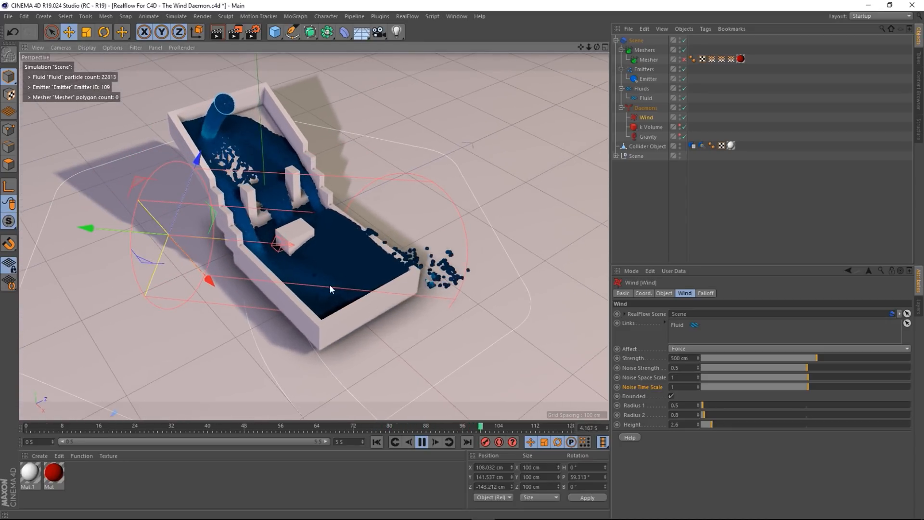
alt+drag(322, 253, 323, 267)
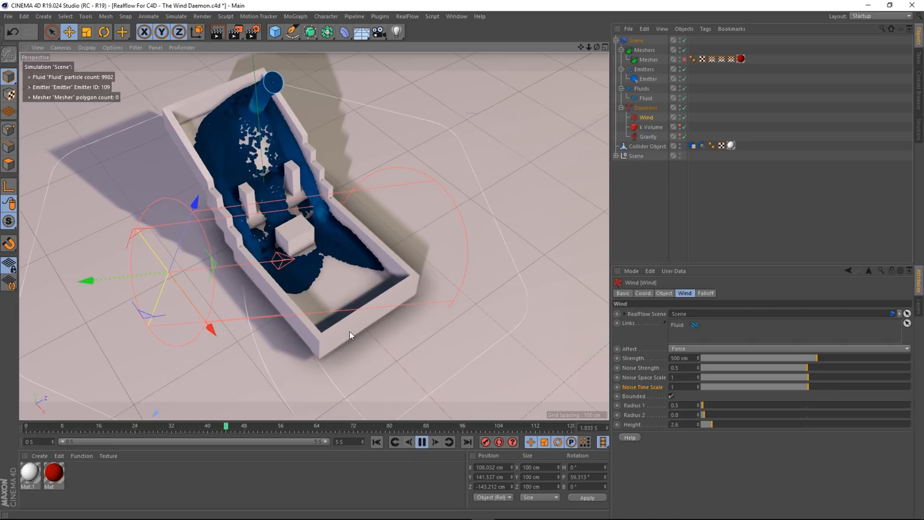
alt+drag(349, 331, 369, 297)
alt+drag(298, 309, 321, 290)
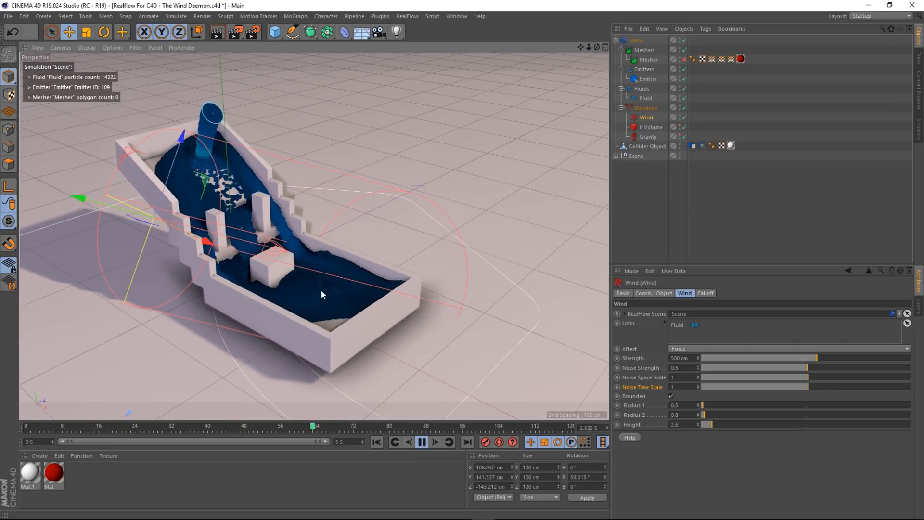
- Raise the wind Strength to 600 cm, check, then to 800 cm
click(681, 358)
text(600)
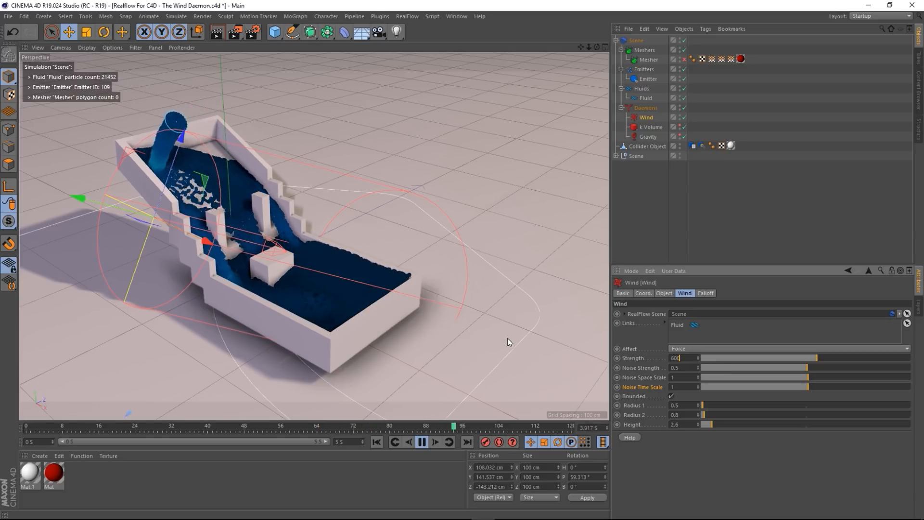
key(Return)
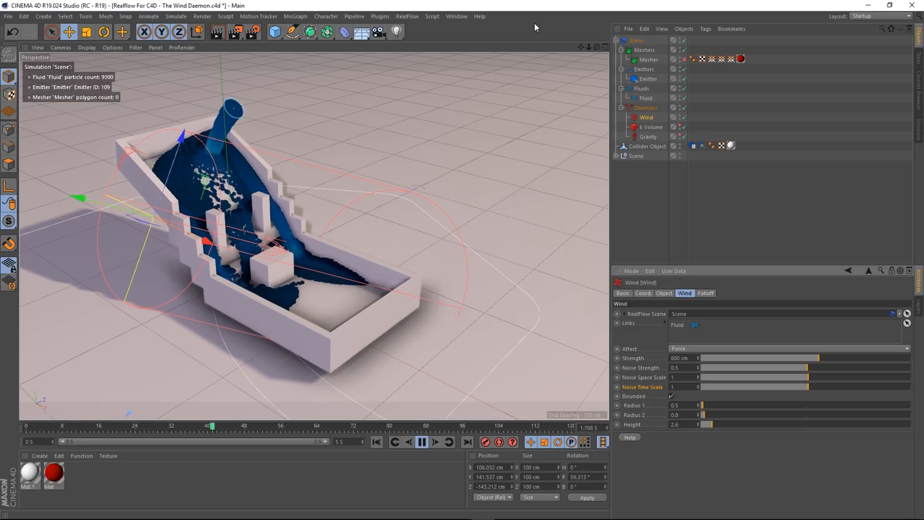
alt+drag(322, 291, 328, 226)
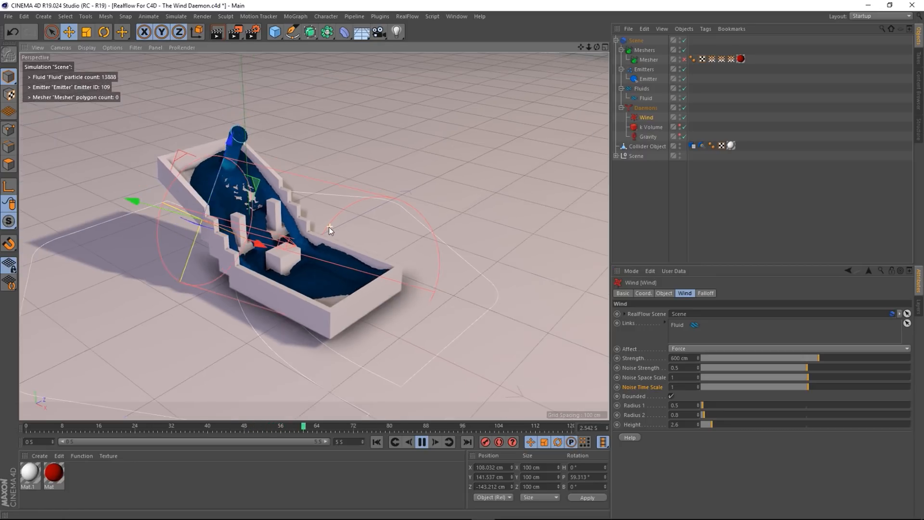
alt+drag(313, 310, 574, 350)
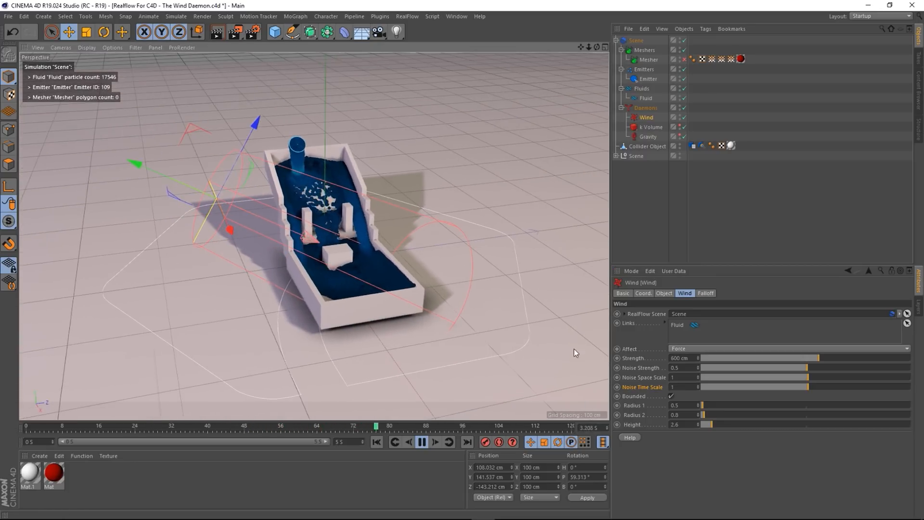
drag(688, 359, 545, 333)
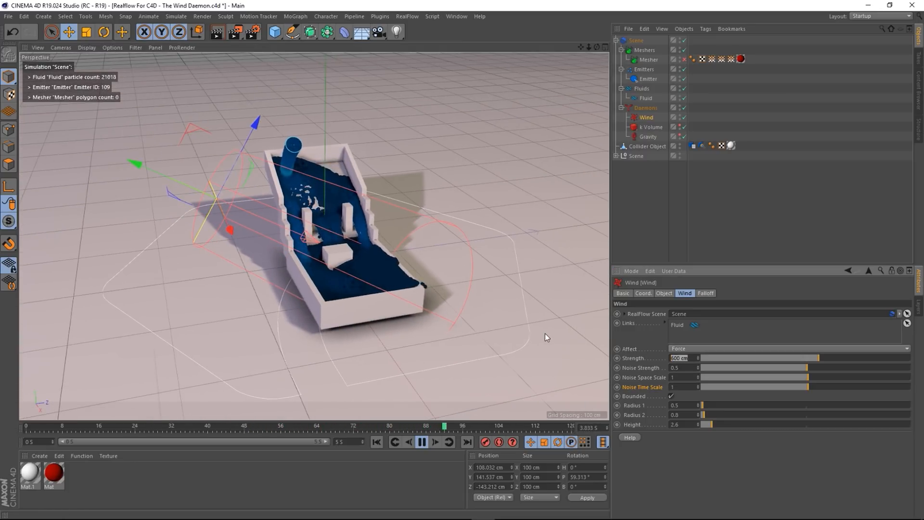
text(800)
key(Return)
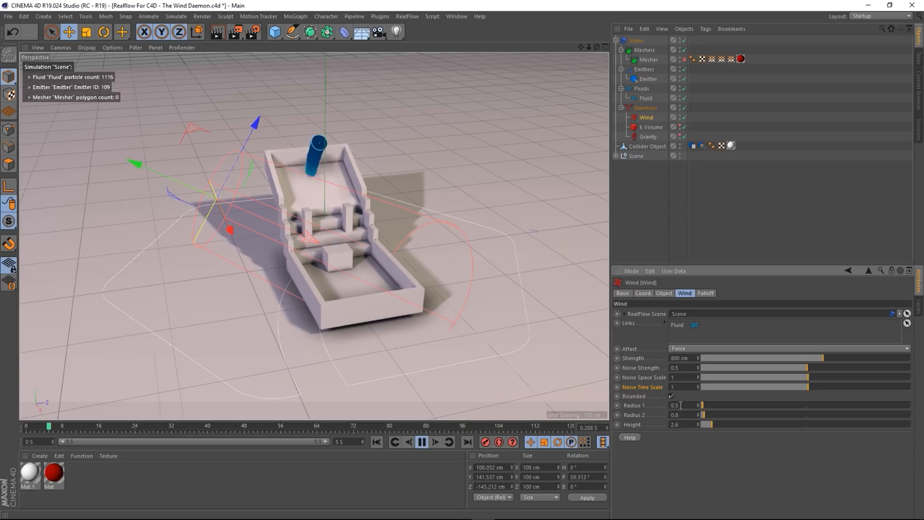
- Raise the Wind's bounded Height to 4.4 and Radius 2 to 1.1
drag(711, 425, 718, 424)
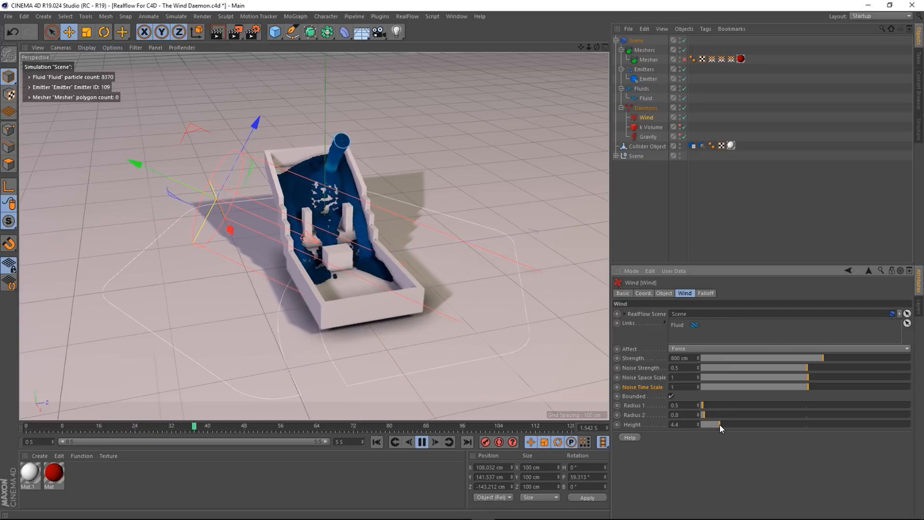
alt+drag(269, 312, 168, 284)
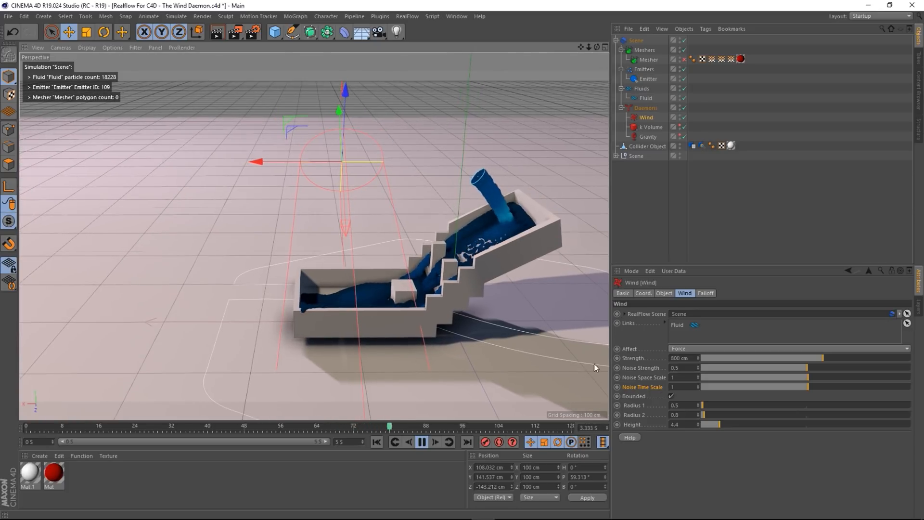
click(698, 413)
click(698, 413)
click(698, 413)
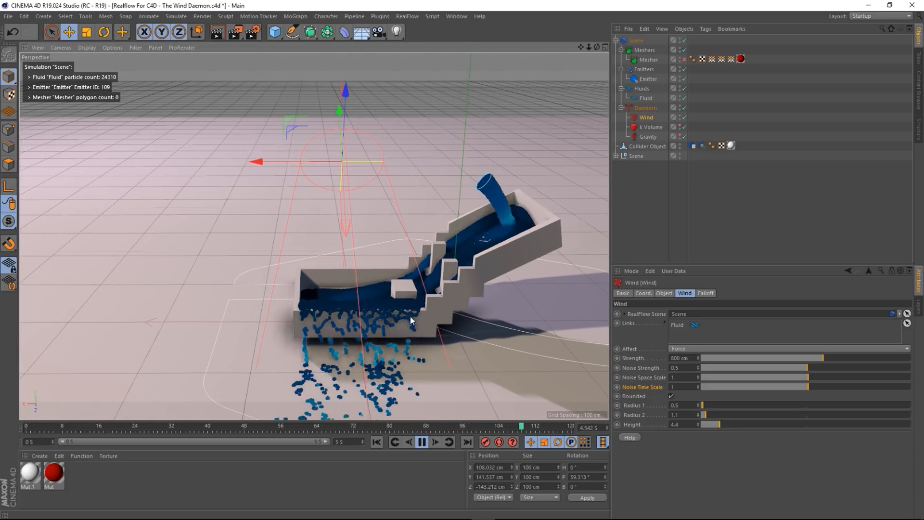
alt+drag(430, 273, 504, 296)
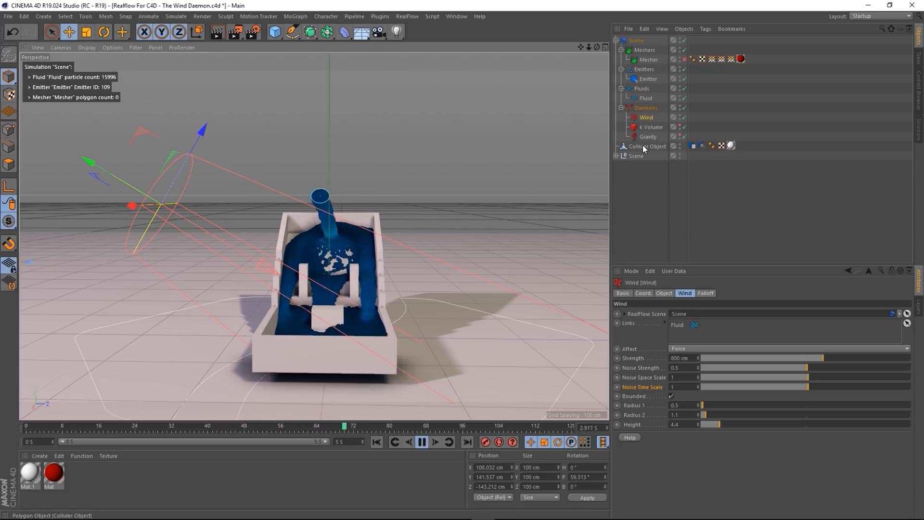
- Select the Floor under Scene and drag it down its Y axis below the container
click(616, 156)
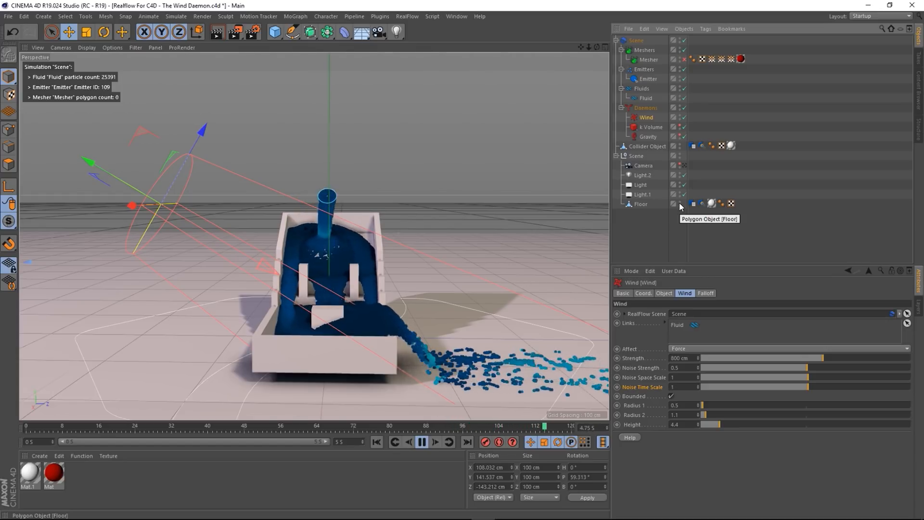
click(653, 204)
scroll(391, 206, down, 6)
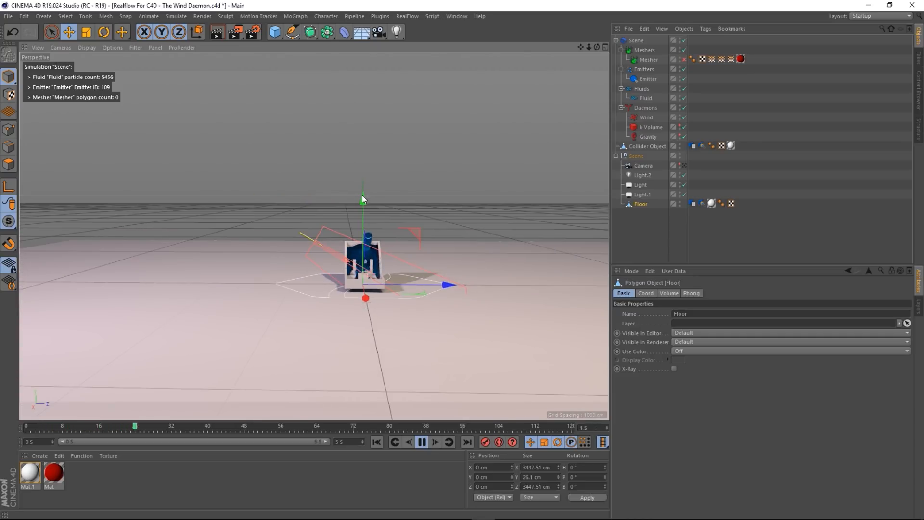
drag(362, 198, 368, 310)
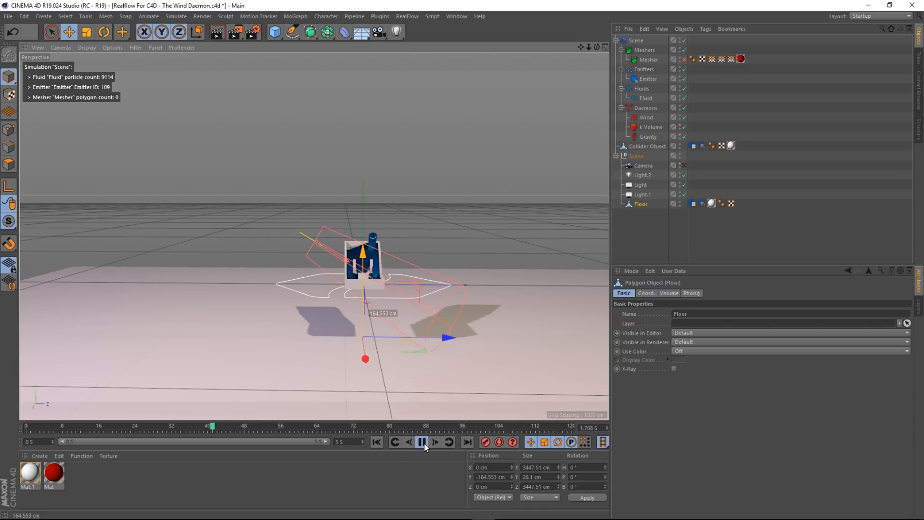
drag(367, 311, 367, 318)
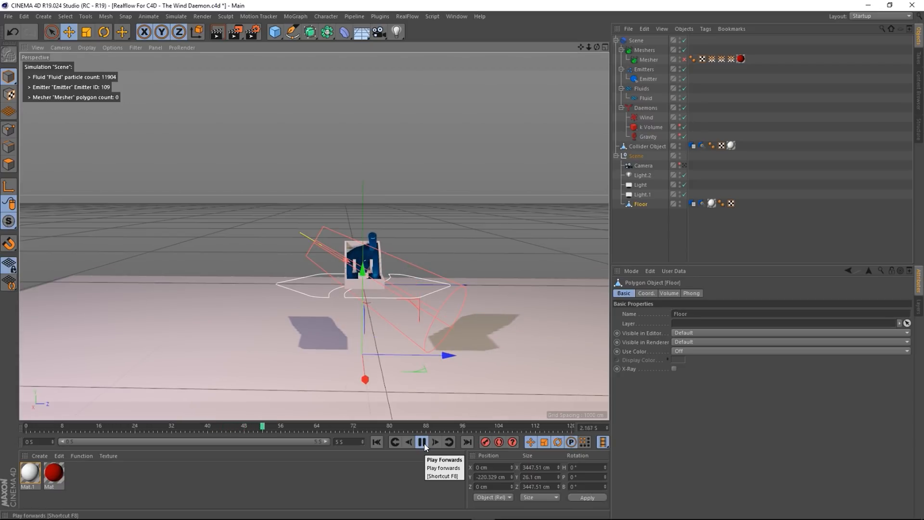
- Stop the simulation at frame 0 and lower the Floor further, to Y -220.329 cm
click(421, 443)
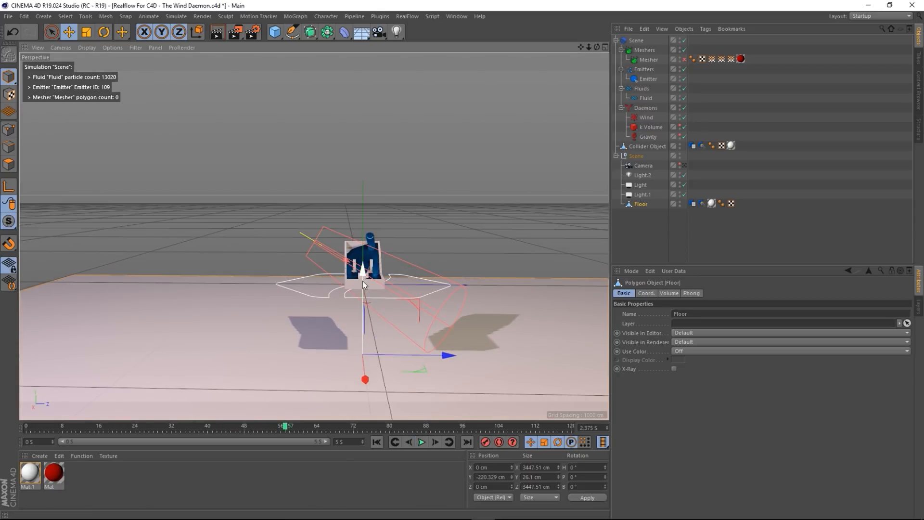
click(377, 442)
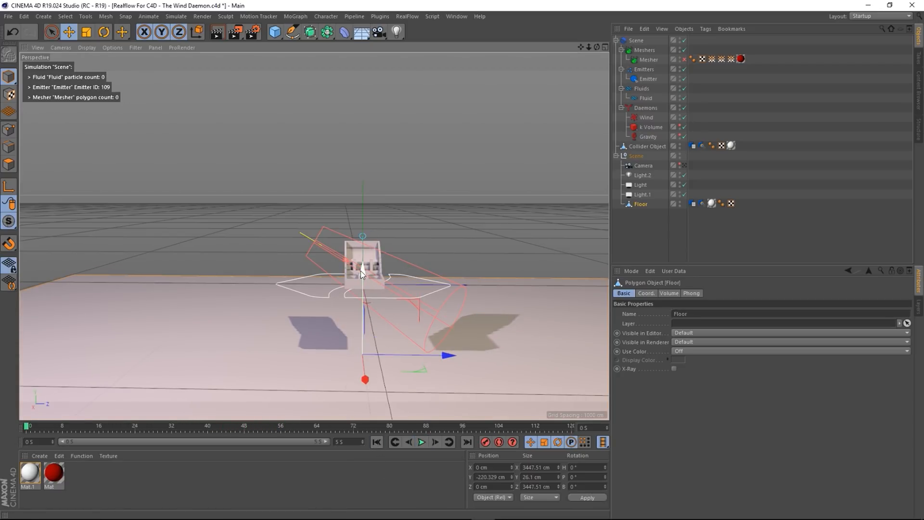
drag(360, 270, 362, 366)
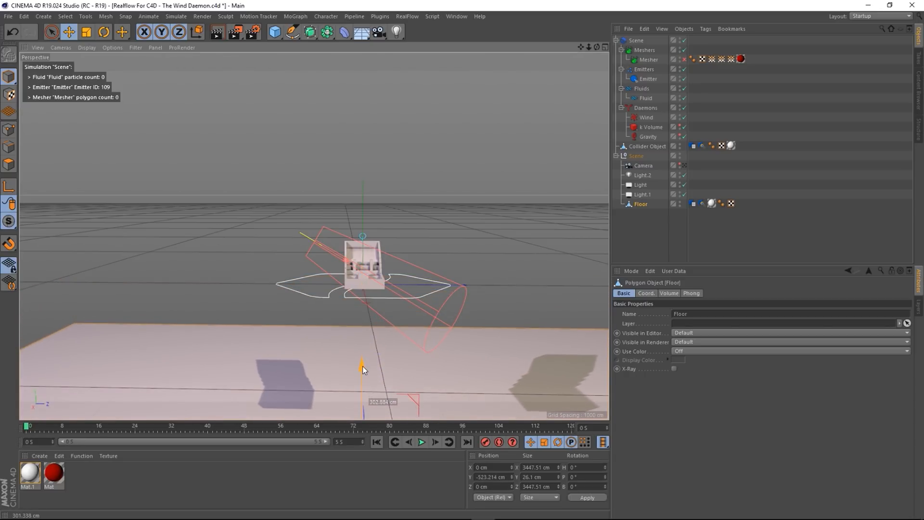
- In world coordinates, lower the Wind daemon below the container and pitch it upward to about 141°
click(646, 117)
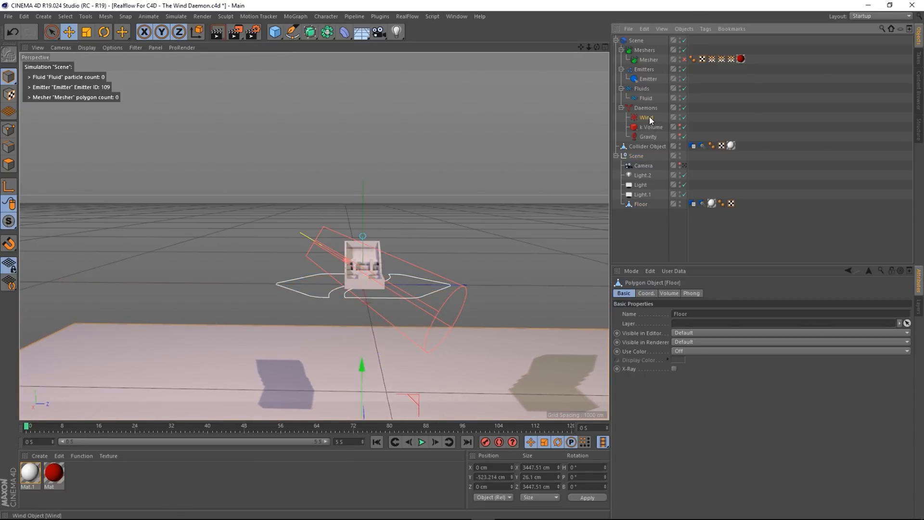
click(196, 32)
drag(314, 154, 313, 236)
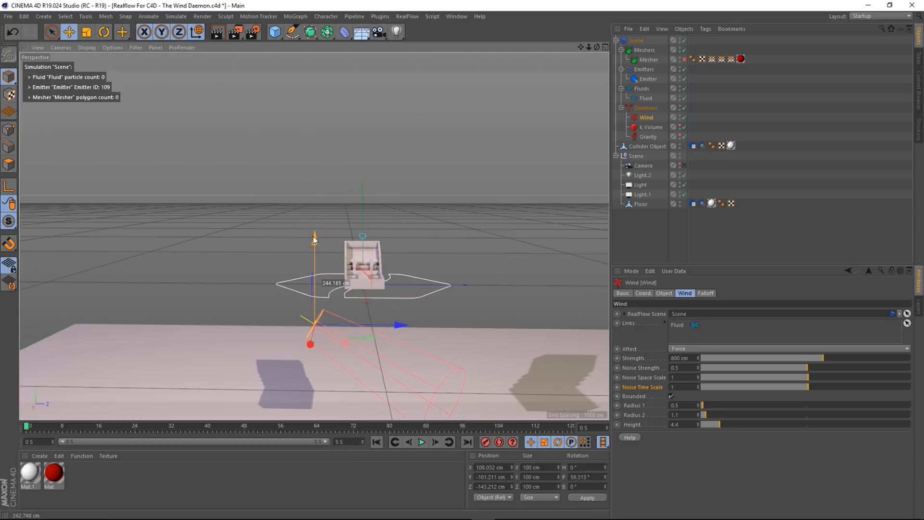
click(108, 34)
drag(361, 313, 293, 179)
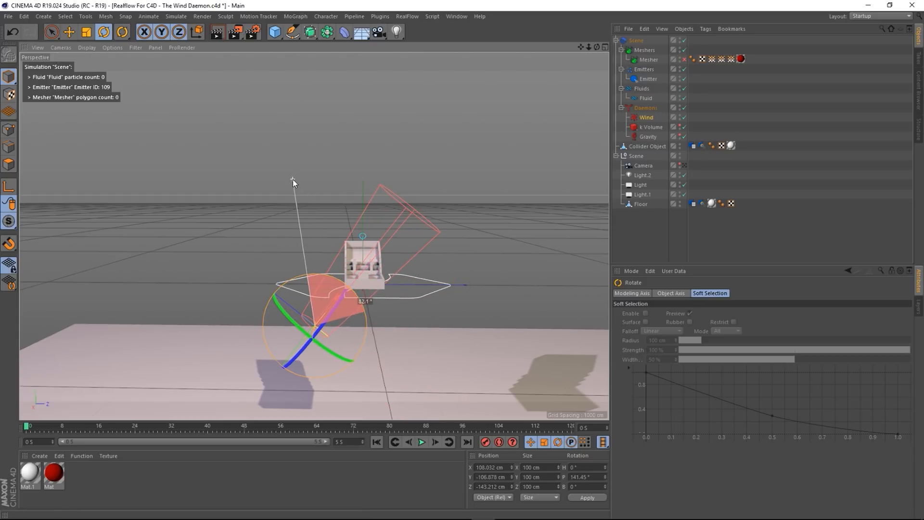
- Play the fluid simulation and orbit to watch fluid blow over the rim
scroll(414, 252, up, 5)
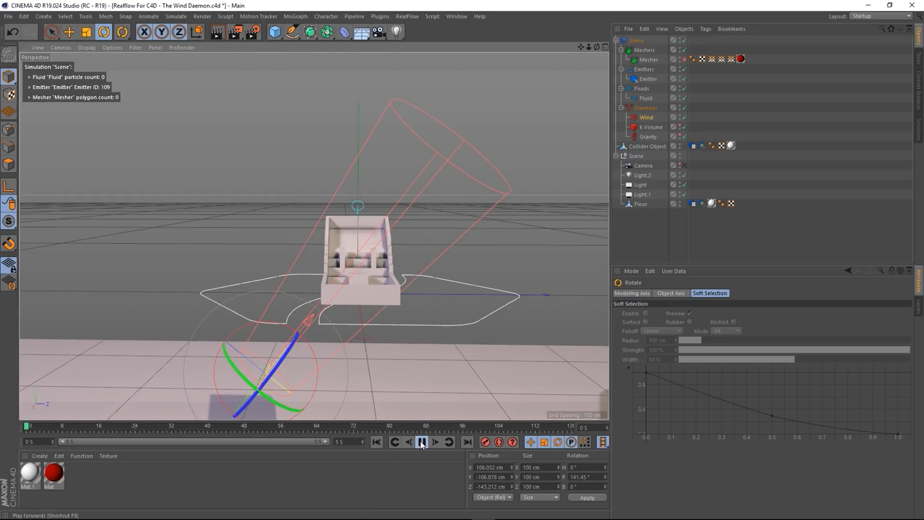
click(421, 442)
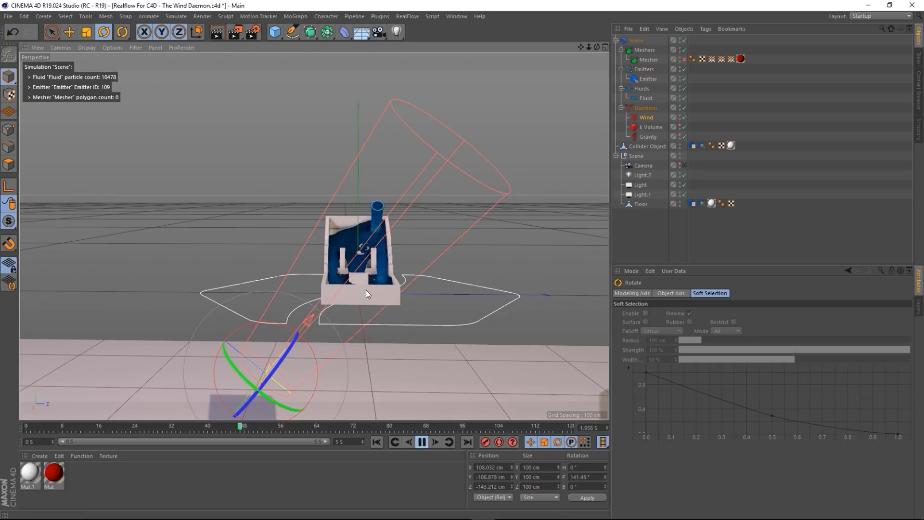
alt+drag(366, 294, 425, 310)
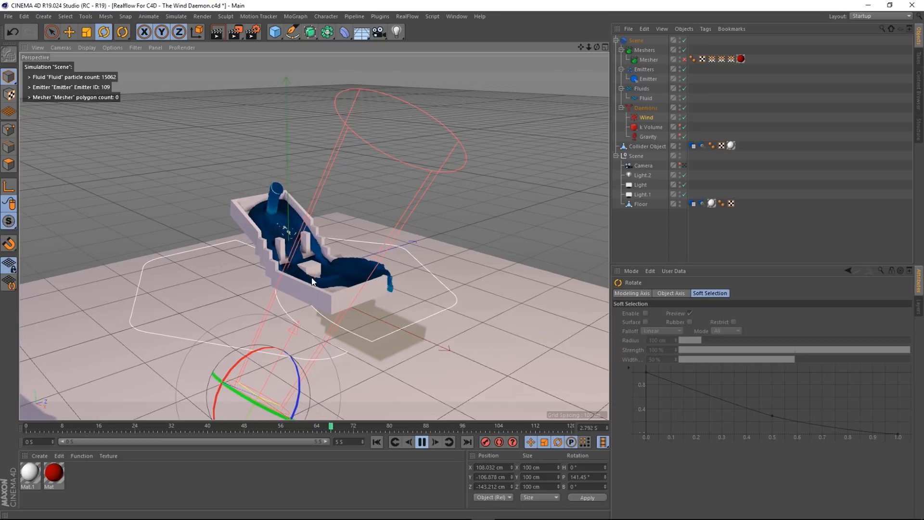
alt+drag(313, 281, 260, 276)
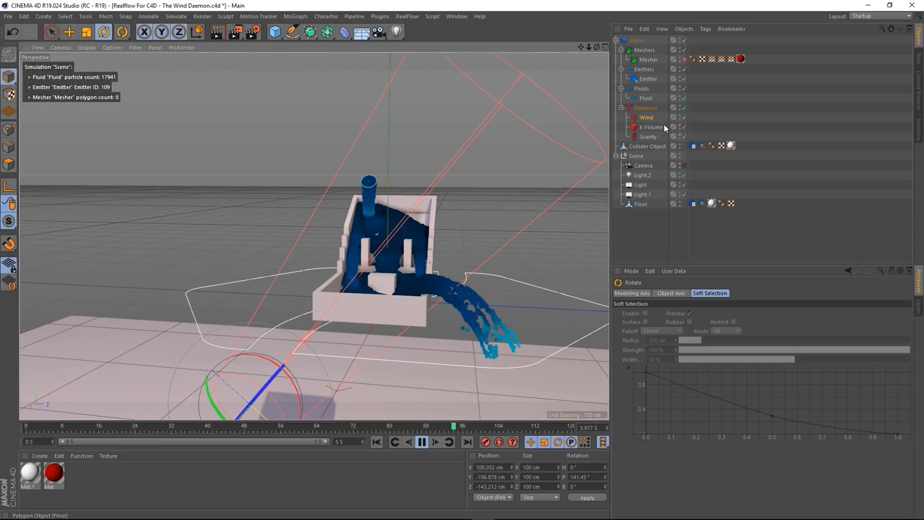
- Turn the Wind's Bounded option off, then back on
click(646, 117)
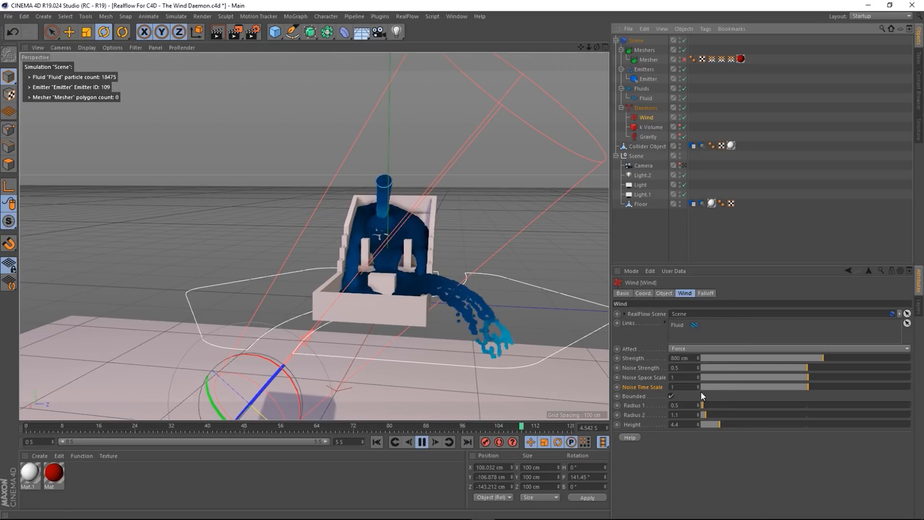
click(671, 395)
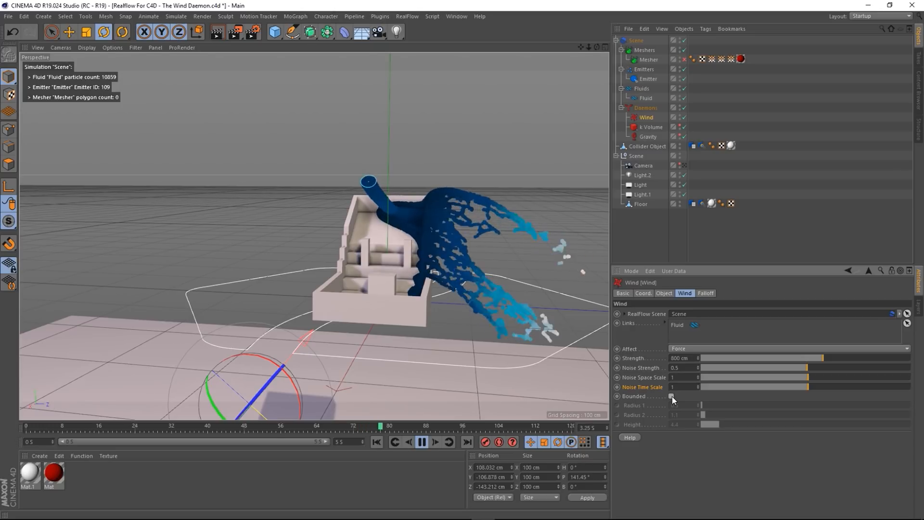
click(671, 397)
- Check the Wind's Falloff Shape list and Object settings without changes, then return to the Wind tab
click(701, 293)
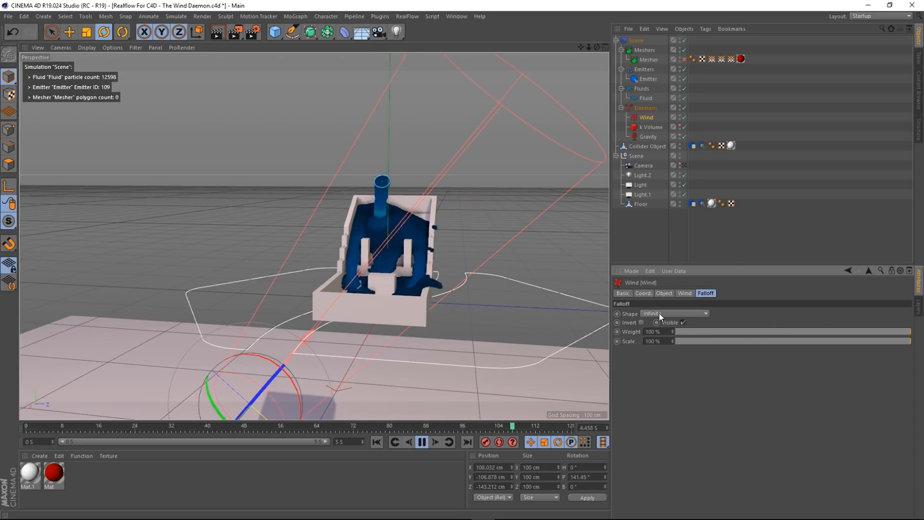
click(673, 314)
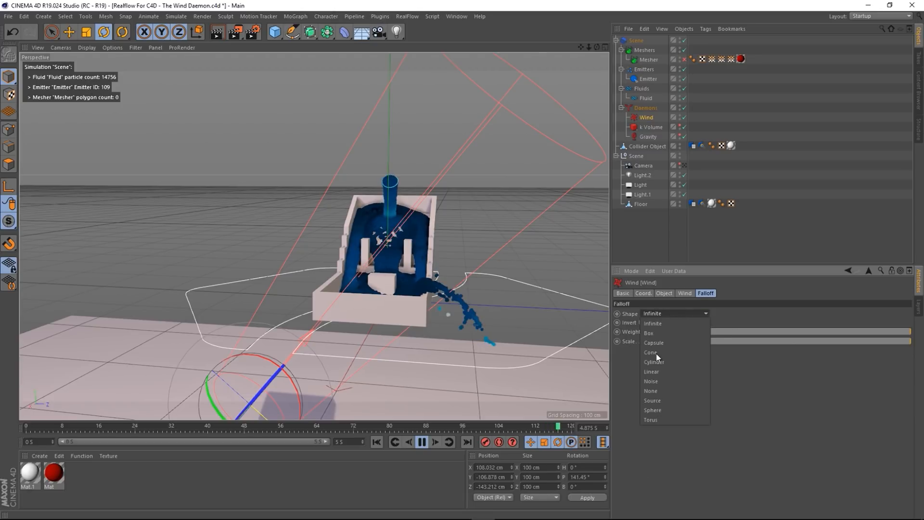
click(684, 292)
click(669, 293)
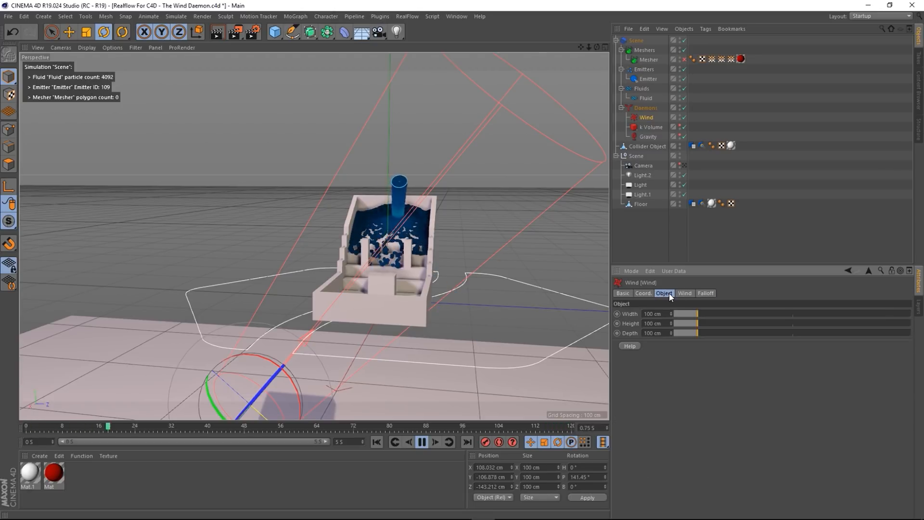
click(684, 293)
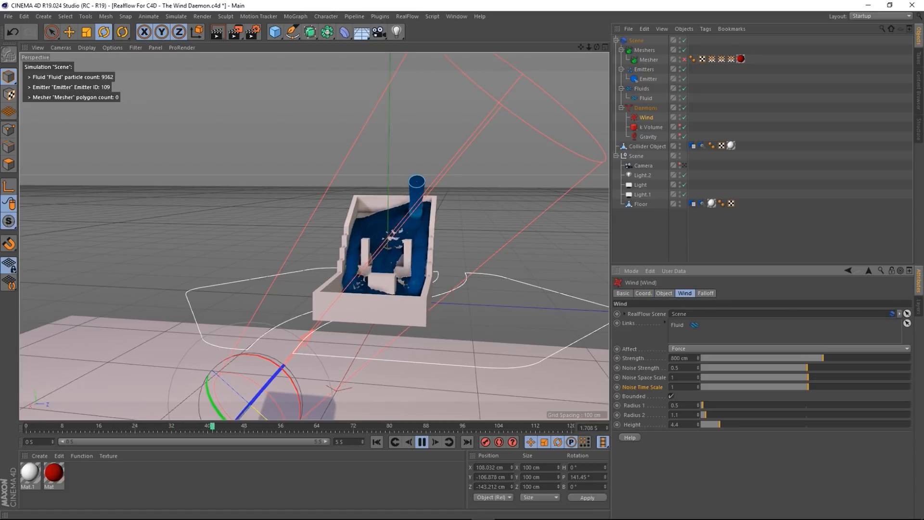
scroll(387, 247, down, 1)
mouse_move(393, 290)
alt+mouse_down()
mouse_move(426, 321)
mouse_move(449, 314)
mouse_move(428, 321)
mouse_move(346, 314)
mouse_move(325, 298)
mouse_move(265, 312)
mouse_move(345, 300)
mouse_move(368, 304)
mouse_move(371, 314)
mouse_move(381, 300)
alt+mouse_up()
- Rewind the fluid simulation to frame 0
scroll(411, 313, up, 10)
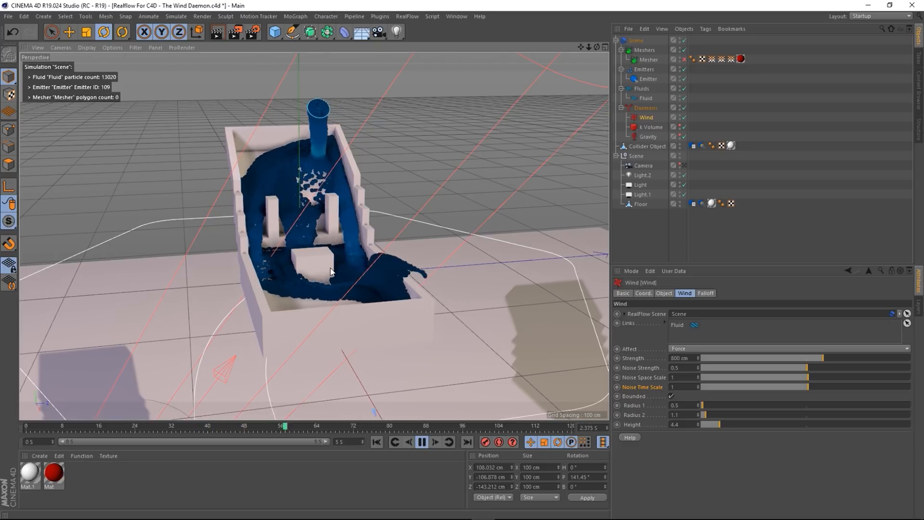
scroll(340, 285, down, 5)
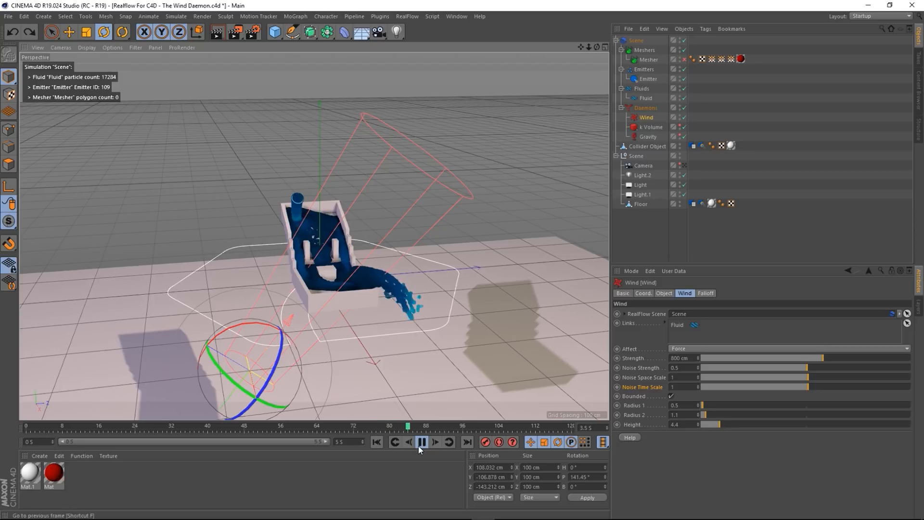
click(376, 442)
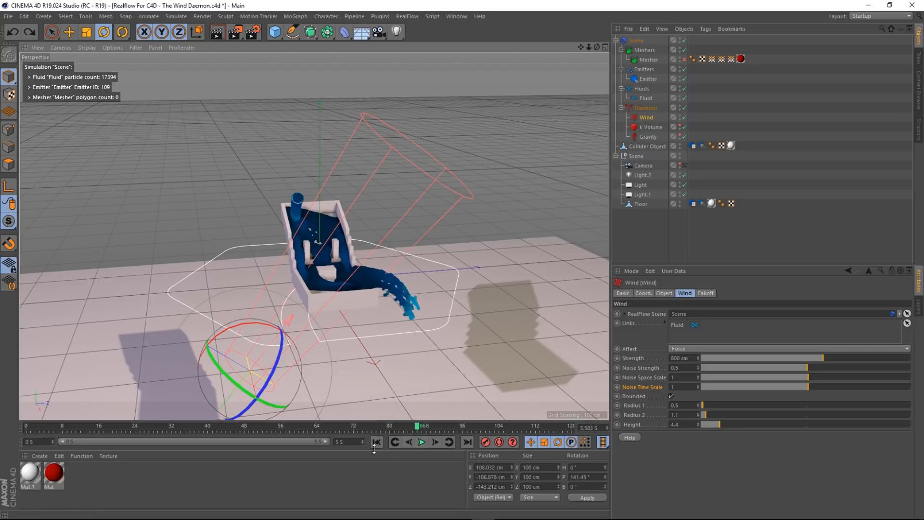
- Undo the Wind daemon's move and rotation, then view the container from the side
click(442, 284)
key(ctrl+z)
key(ctrl+z)
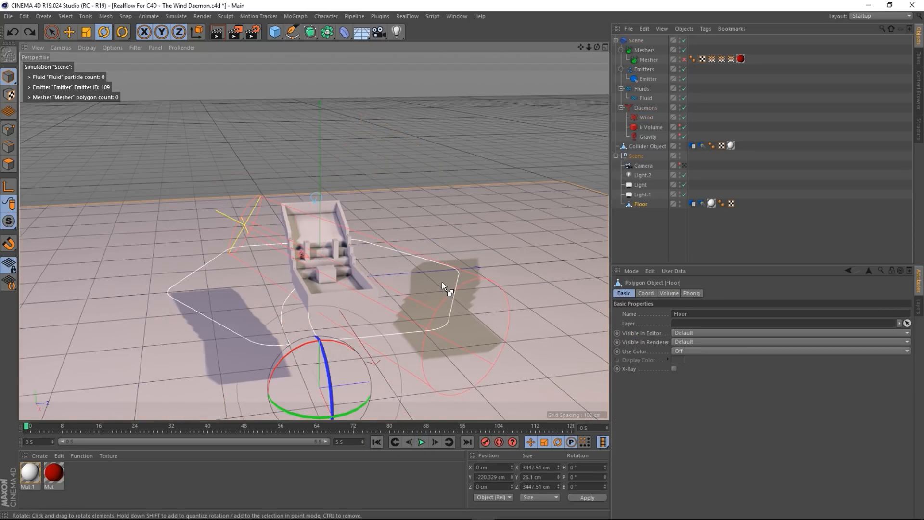
scroll(325, 275, up, 6)
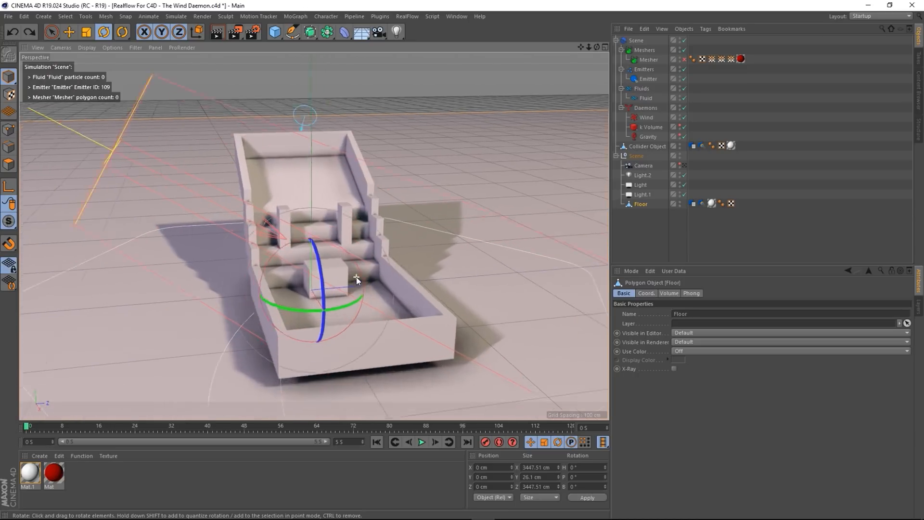
alt+drag(360, 324, 391, 328)
scroll(371, 316, down, 5)
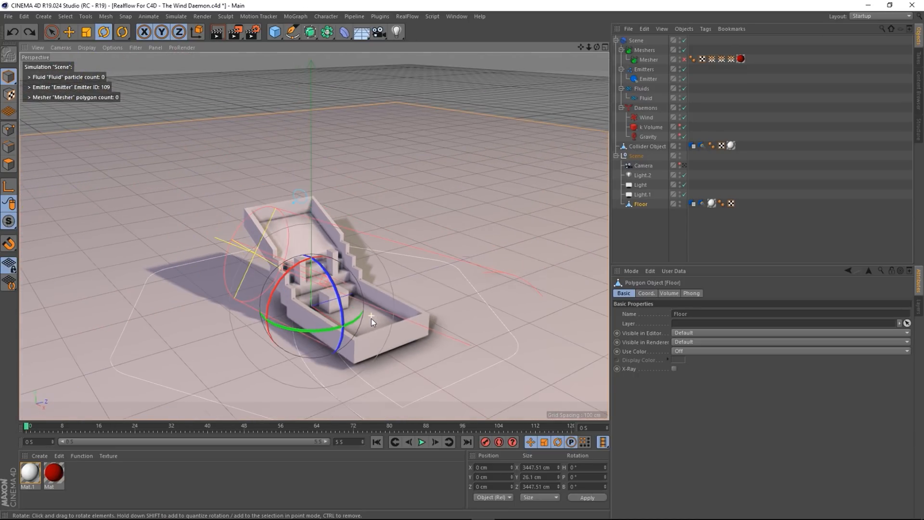
- Raise the Wind Strength to 1500 cm and orbit around the replaying fluid
click(647, 118)
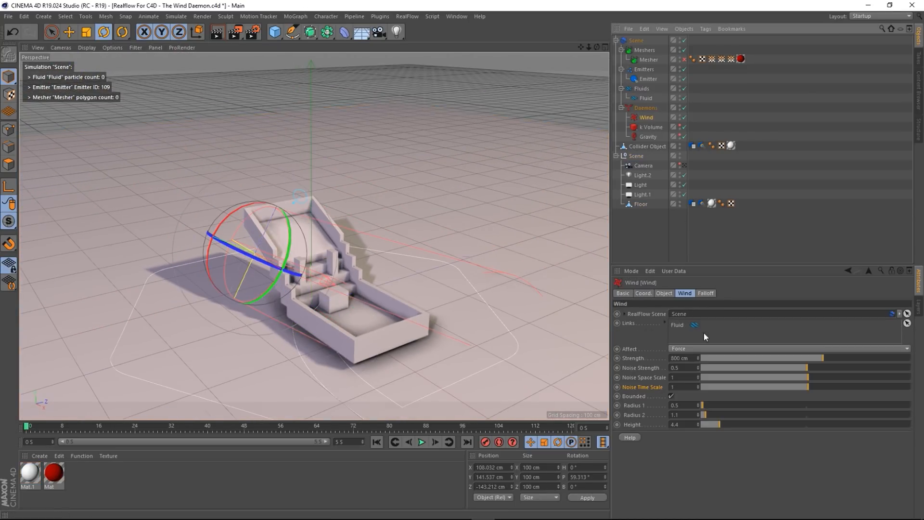
click(694, 359)
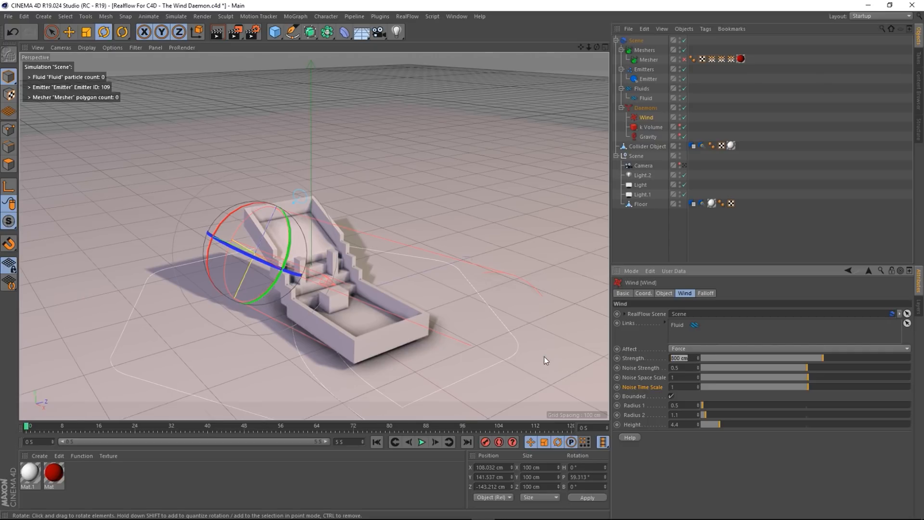
text(1500)
key(Return)
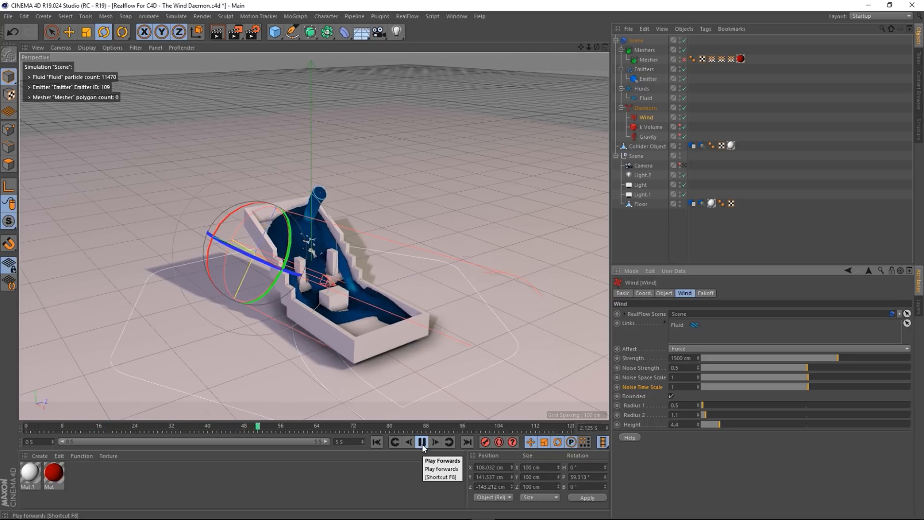
alt+drag(337, 337, 285, 335)
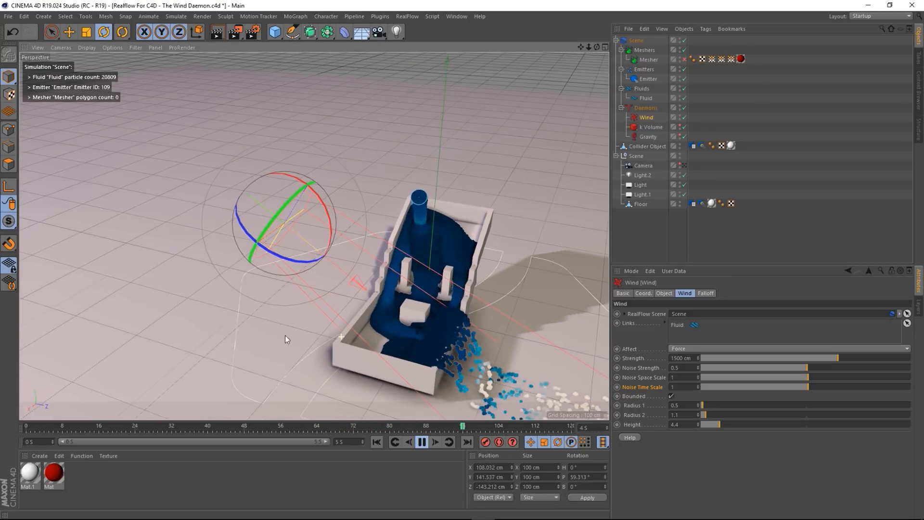
- Nudge the Wind daemon slightly lower and along X, to X 93.978 cm
click(70, 33)
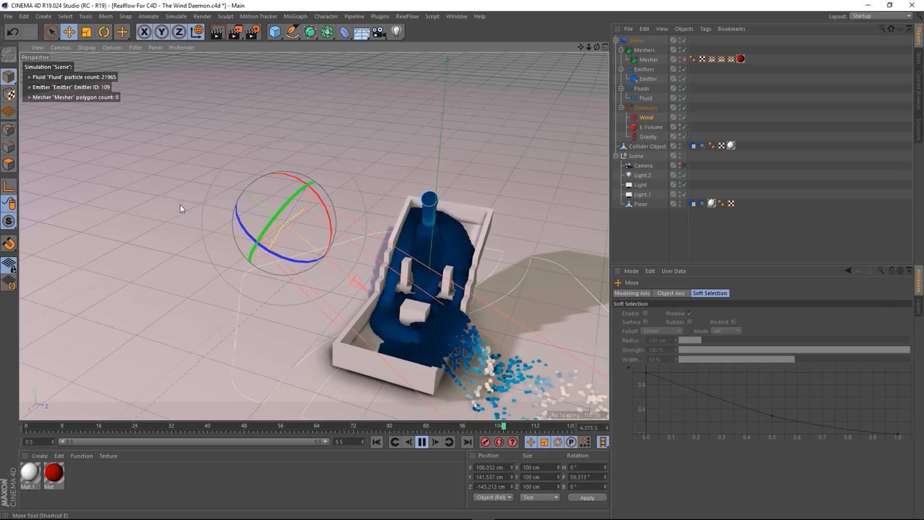
drag(282, 138, 281, 159)
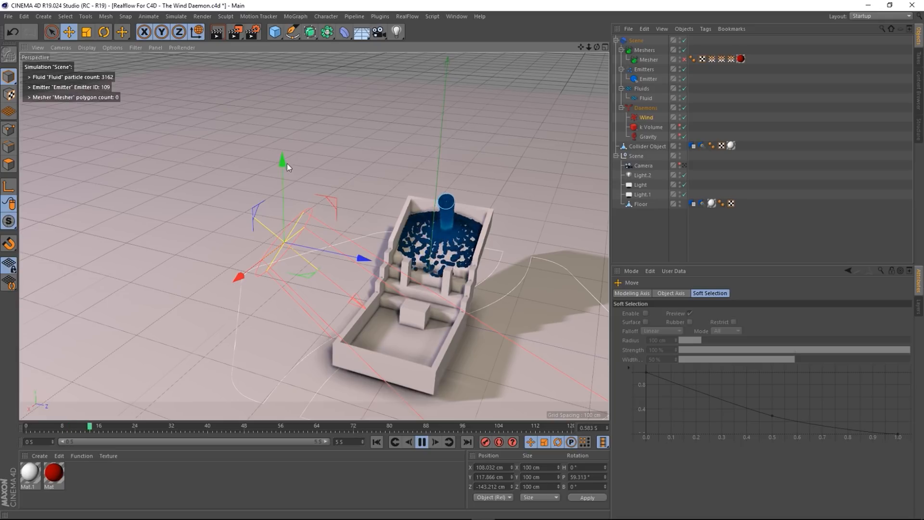
drag(235, 278, 244, 275)
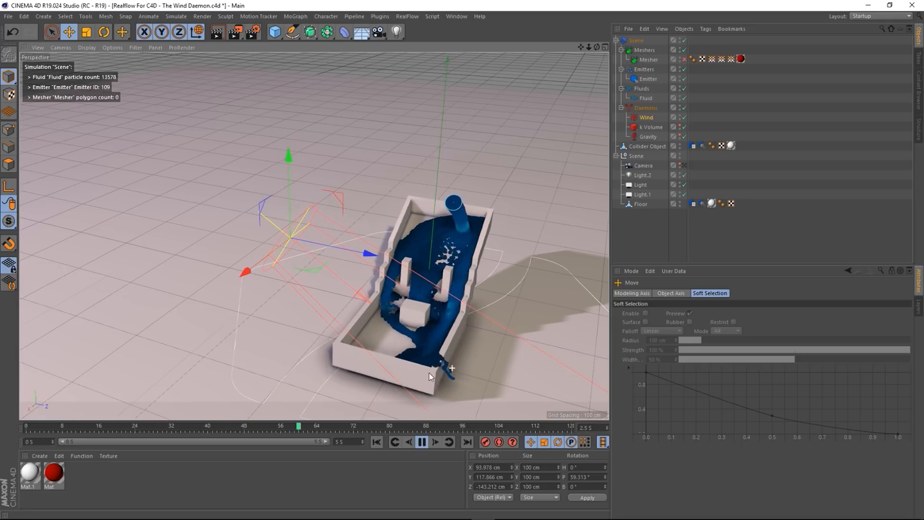
alt+drag(451, 368, 375, 342)
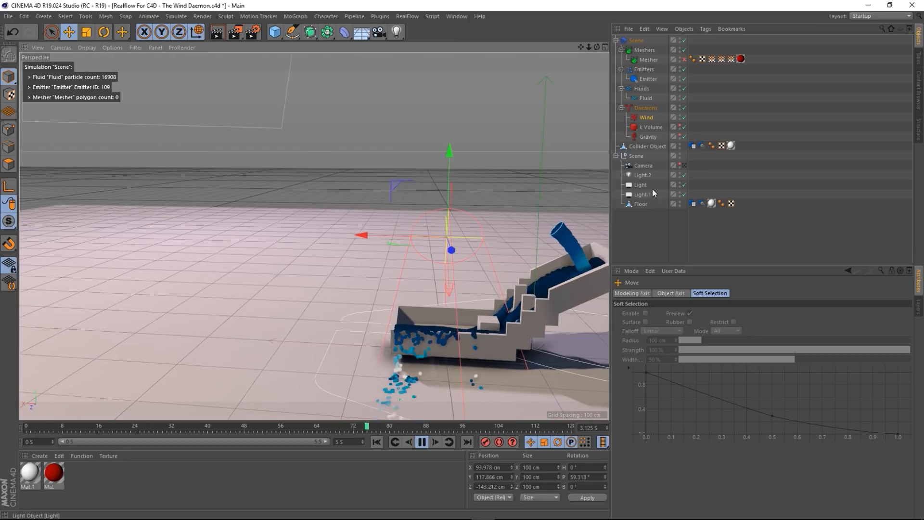
- Widen the Wind's Radius 1 to 0.9 and orbit to watch the spray
click(649, 119)
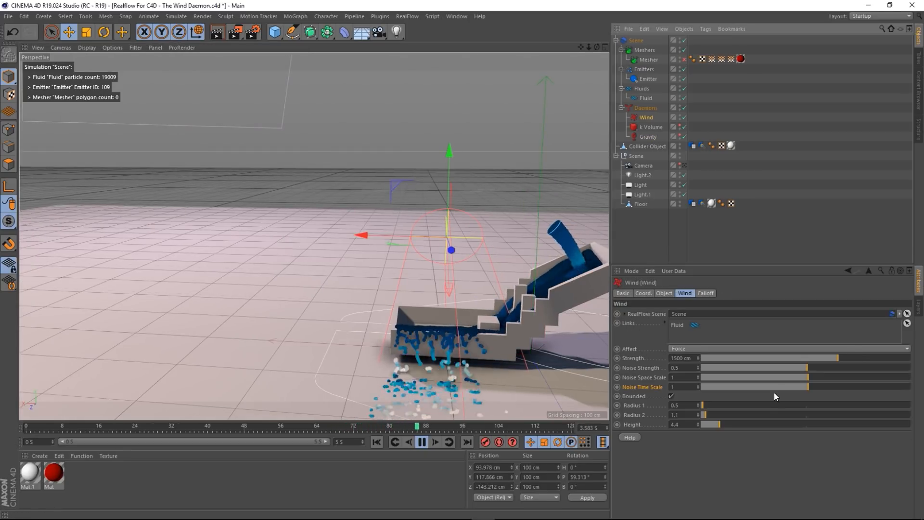
drag(704, 405, 706, 406)
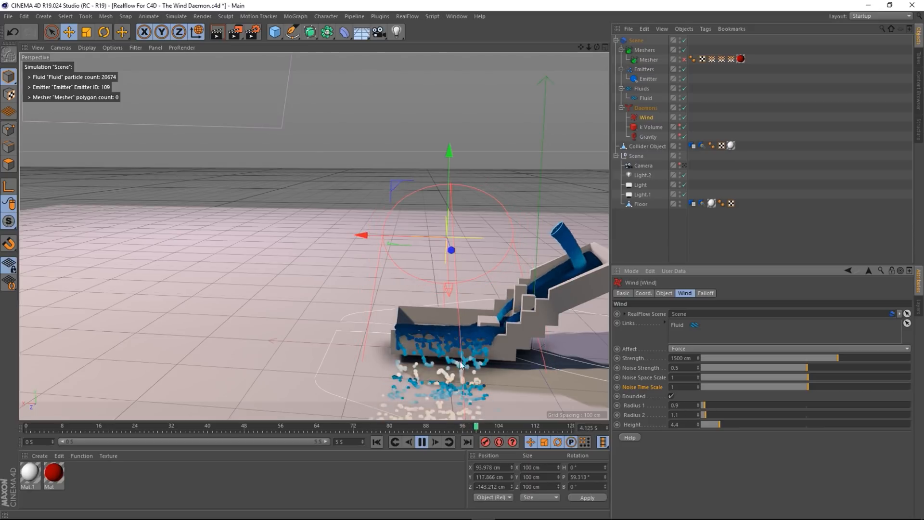
alt+drag(481, 348, 593, 362)
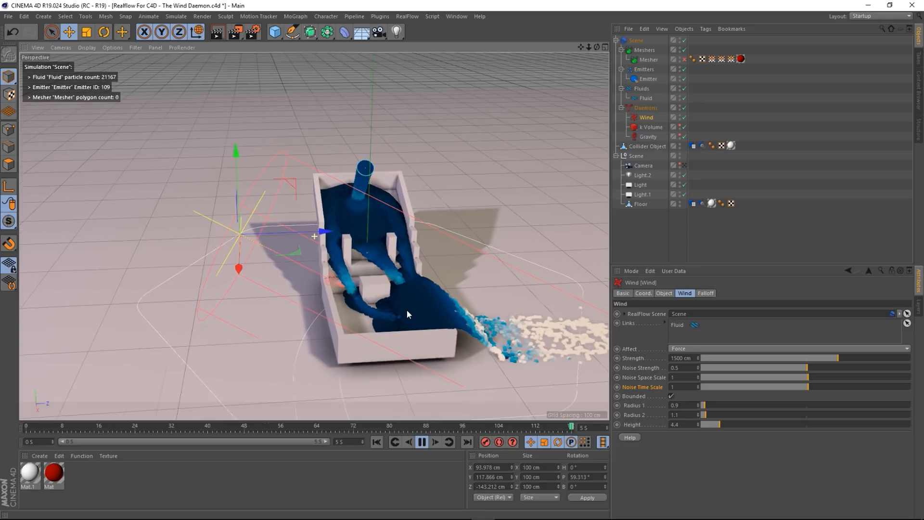
alt+drag(429, 329, 388, 313)
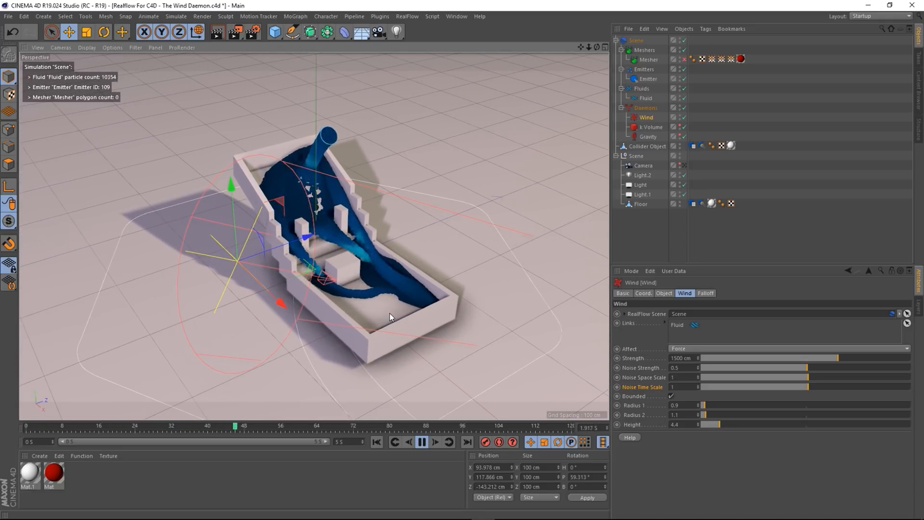